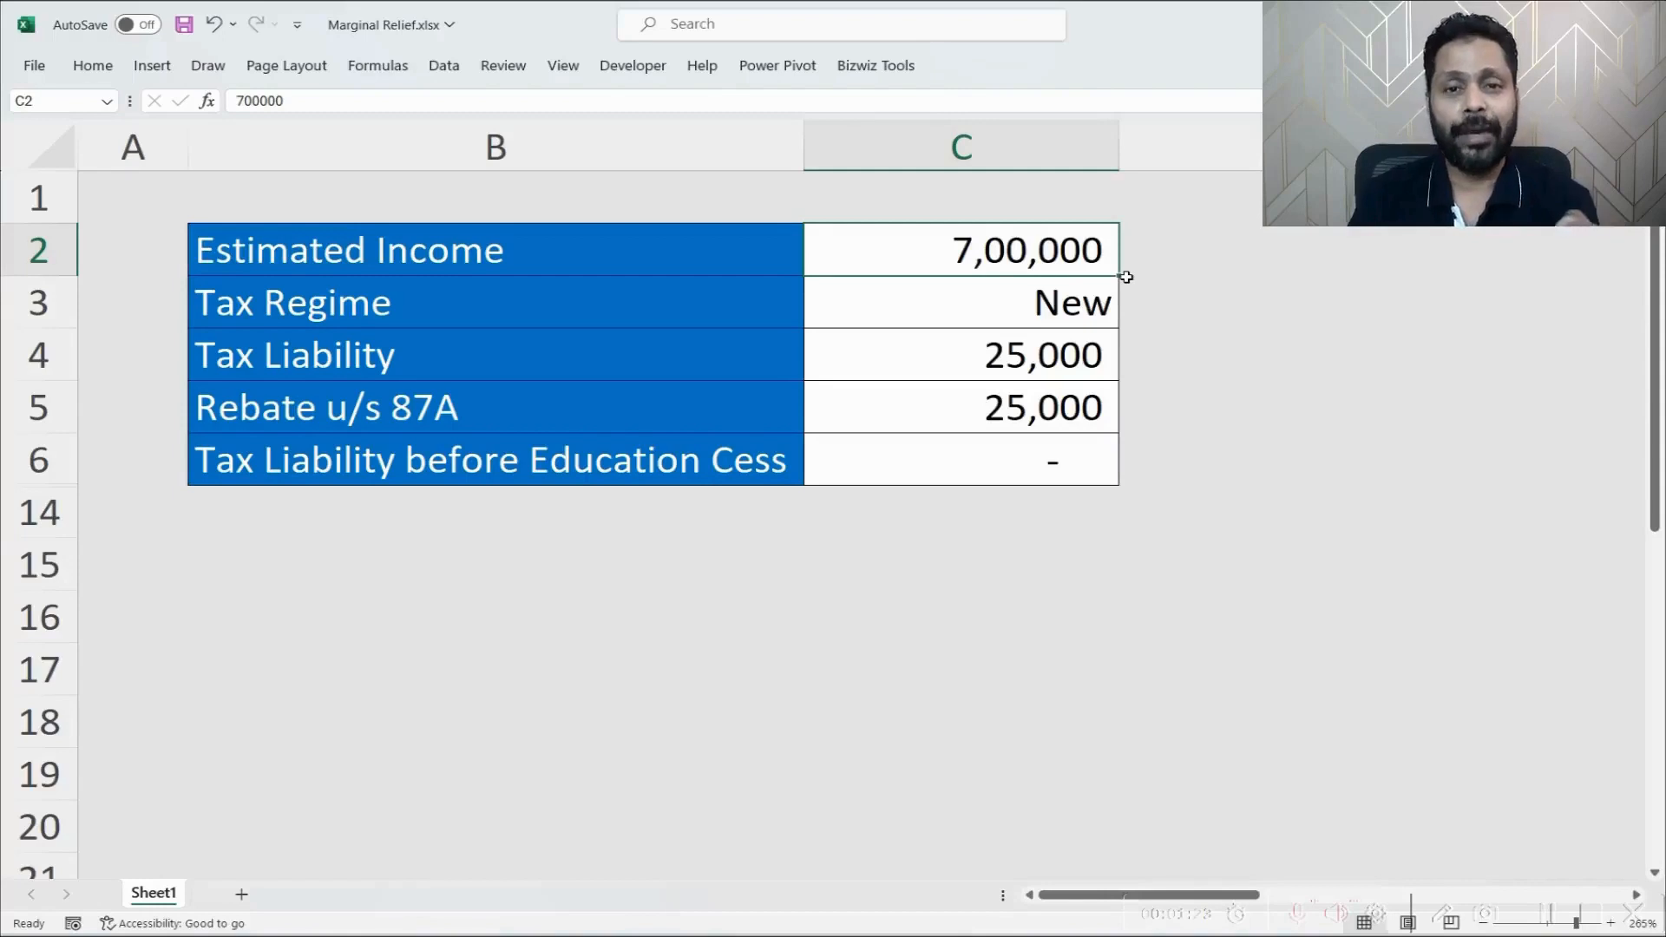
# Examine the tax liability, the rebate u/s 87A and the tax before education cess, including their formulas, against the estimated income.
pyautogui.click(646, 354)
pyautogui.click(893, 365)
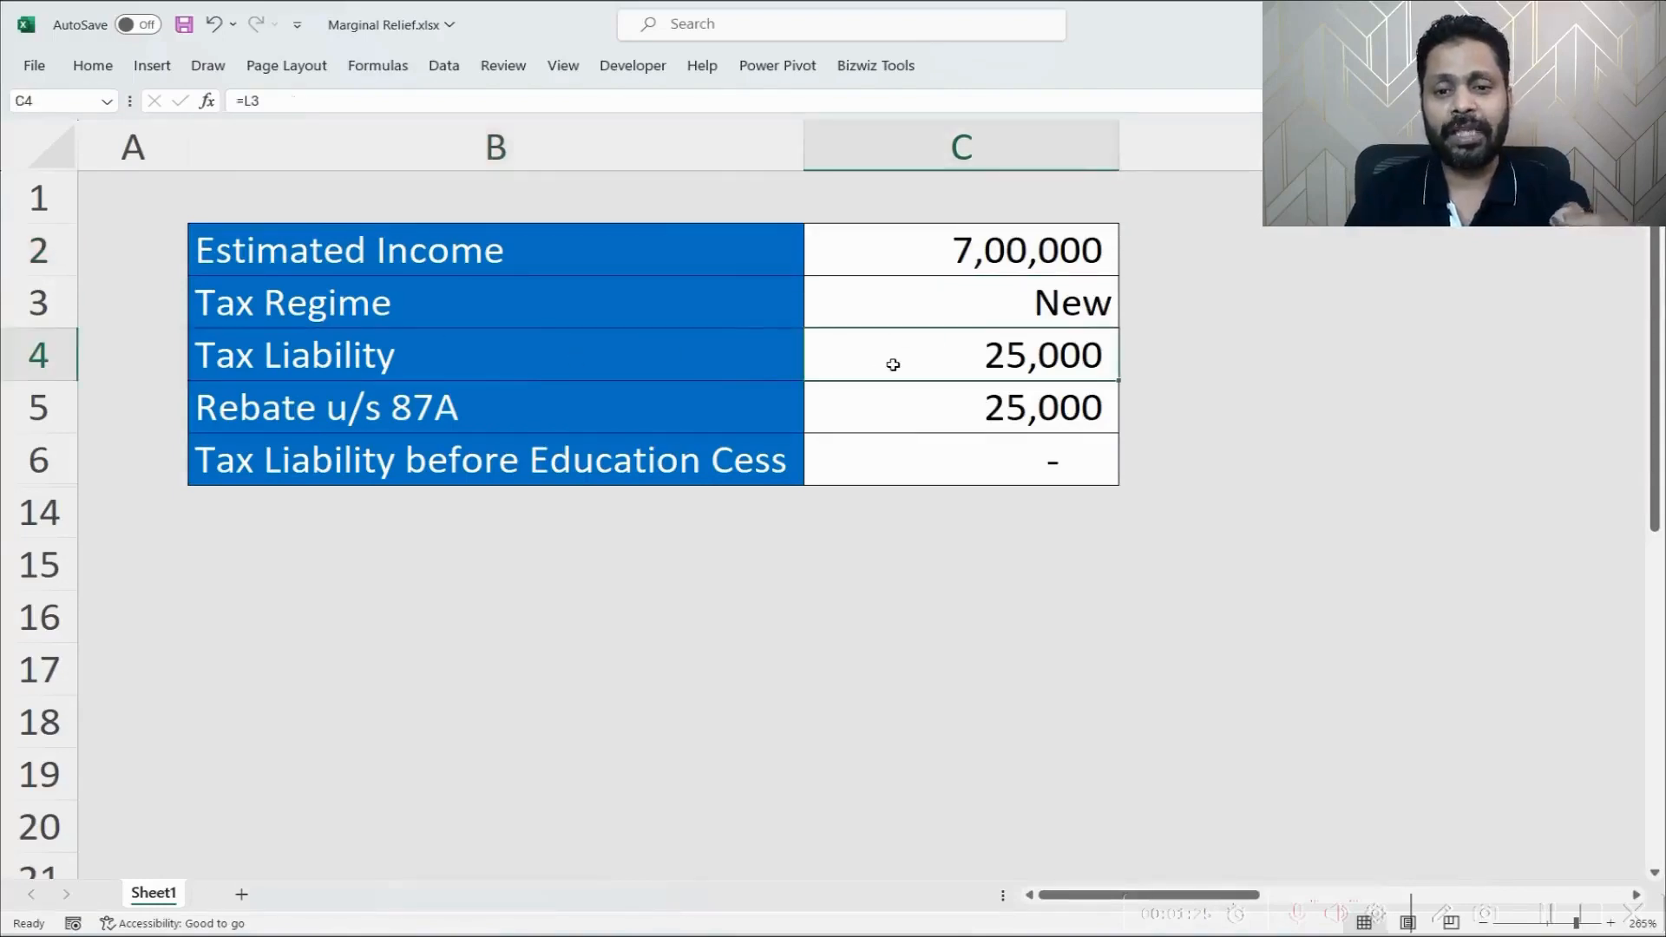
pyautogui.click(763, 363)
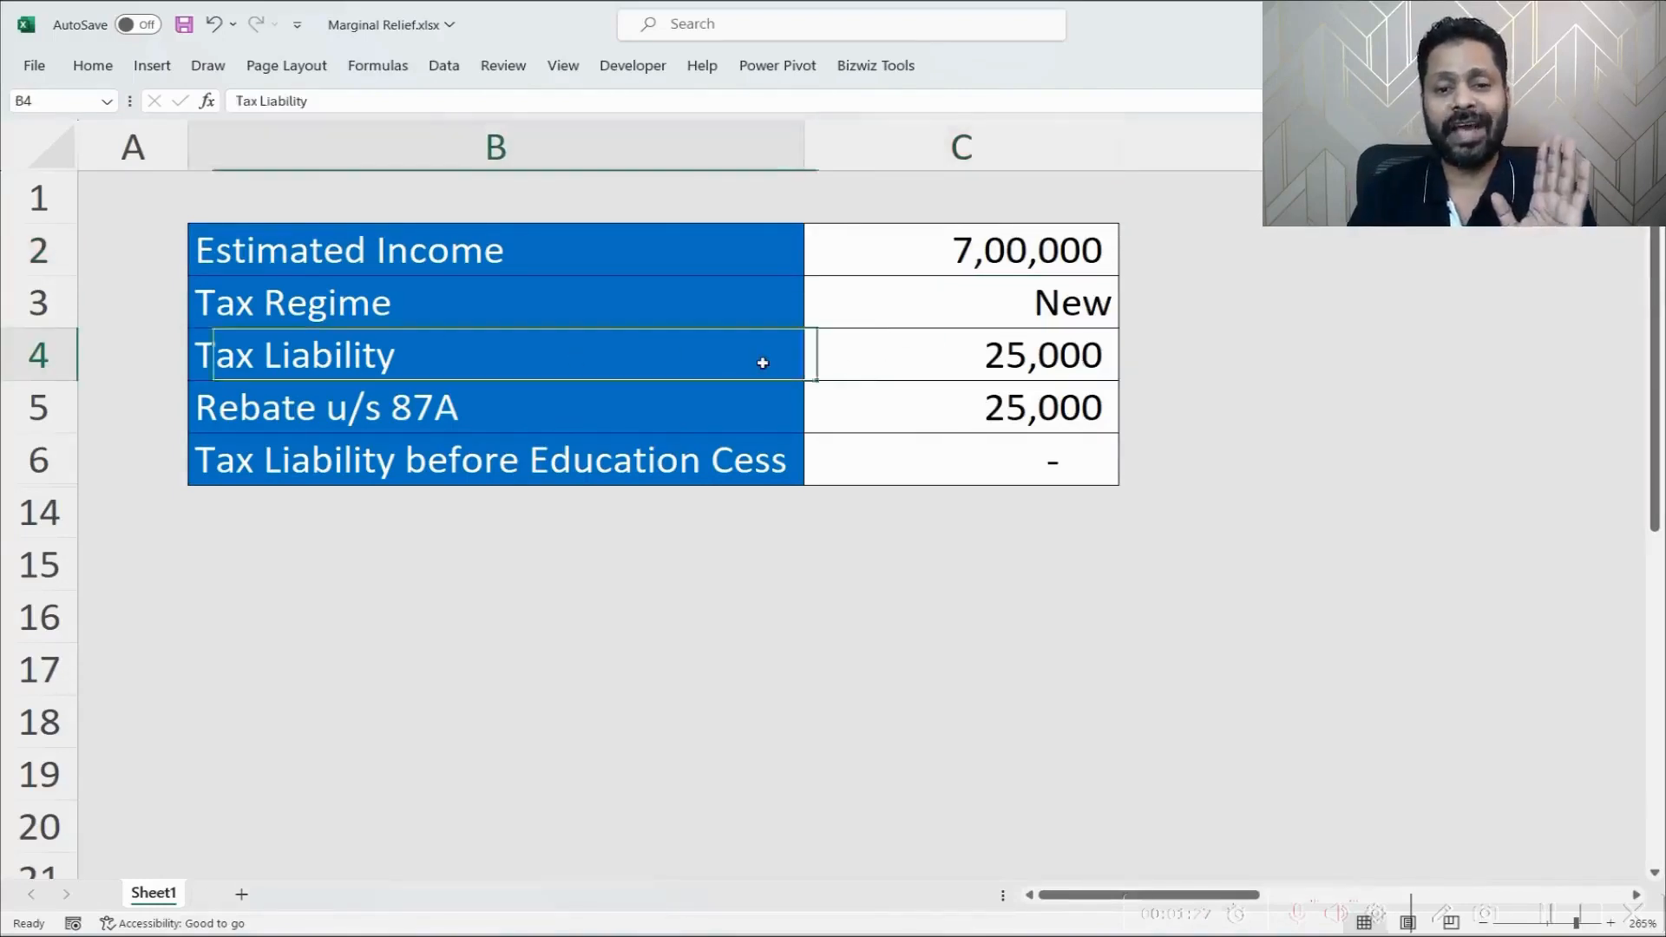
pyautogui.moveTo(763, 363); pyautogui.dragTo(937, 376)
pyautogui.click(937, 365)
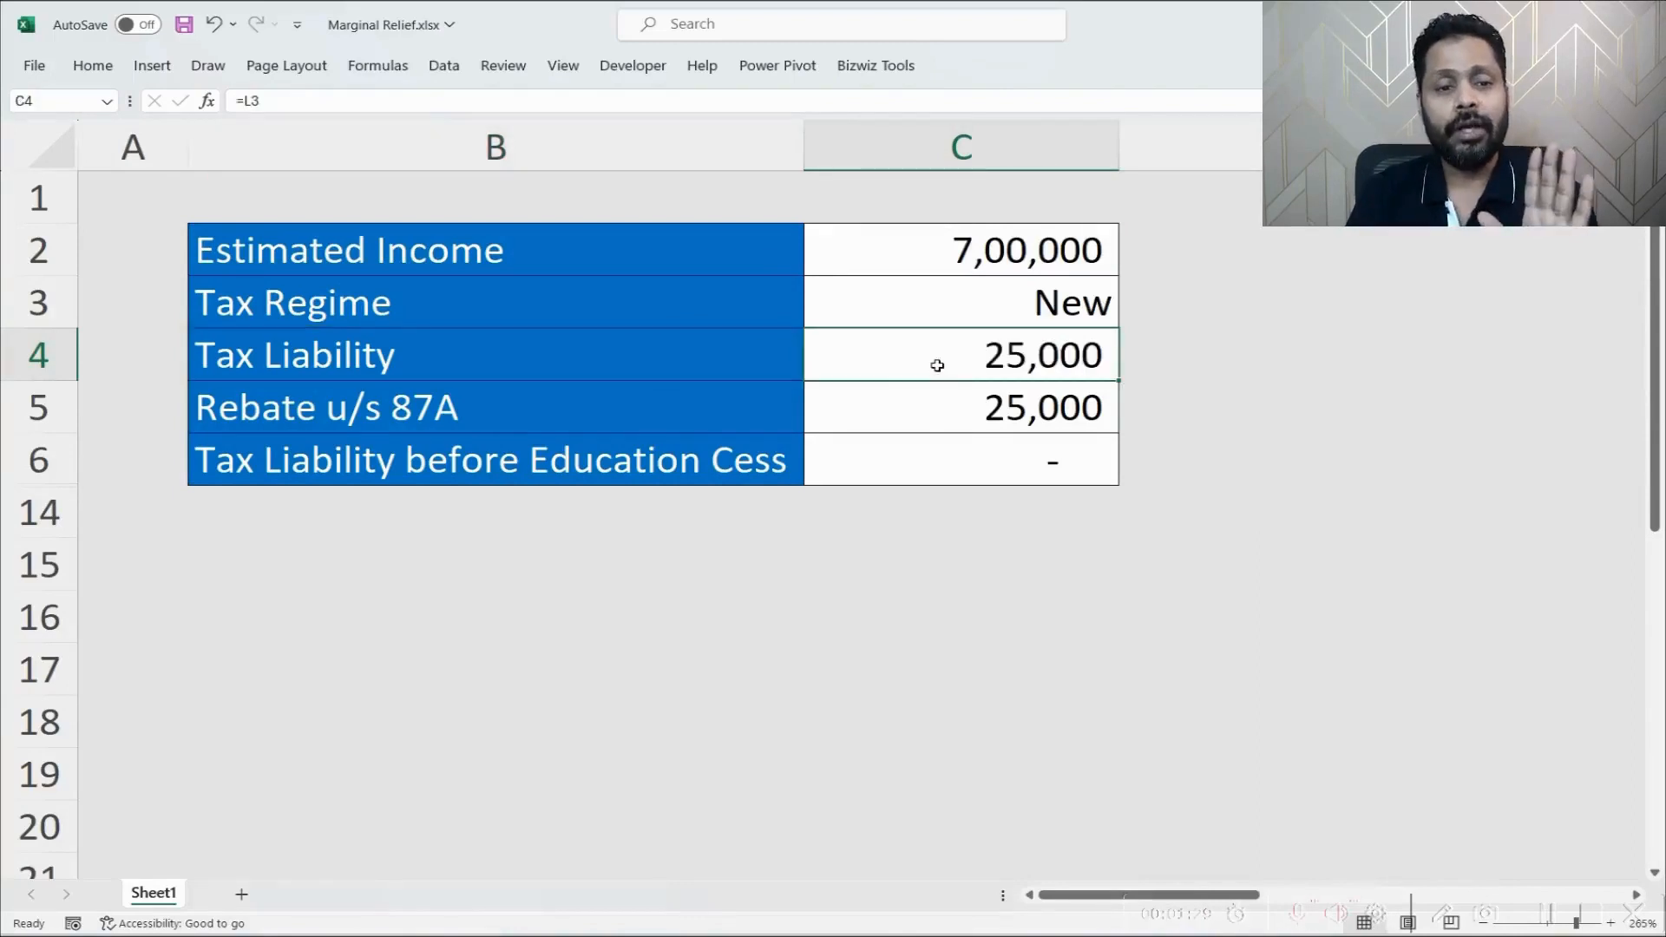
pyautogui.click(718, 413)
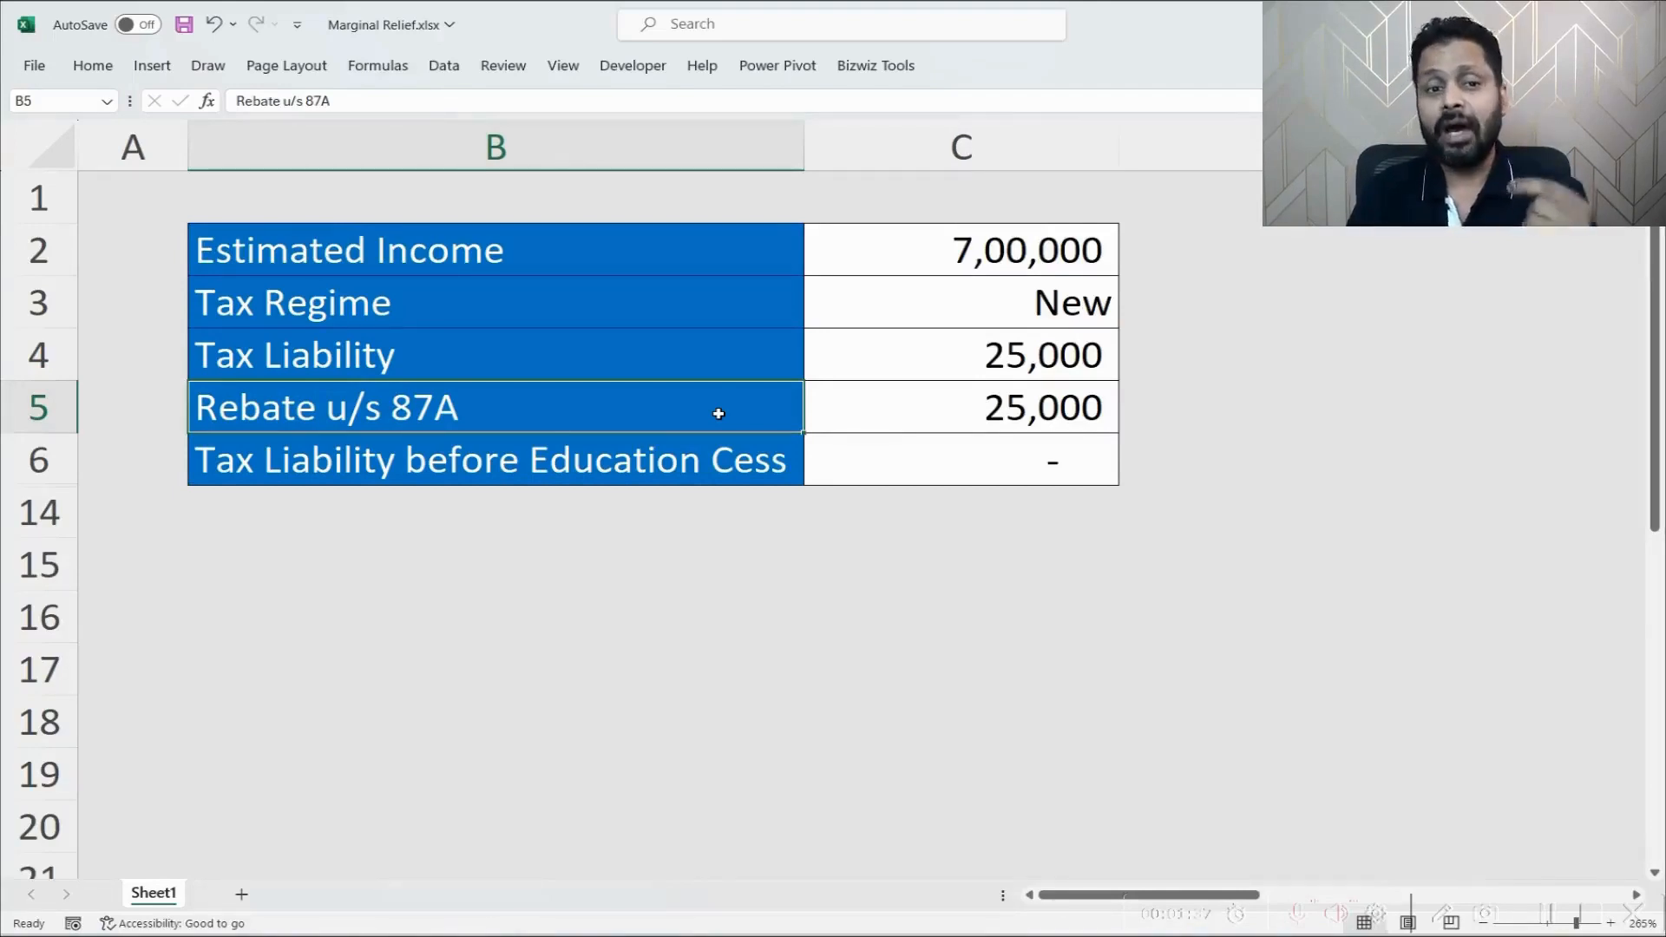
pyautogui.click(965, 256)
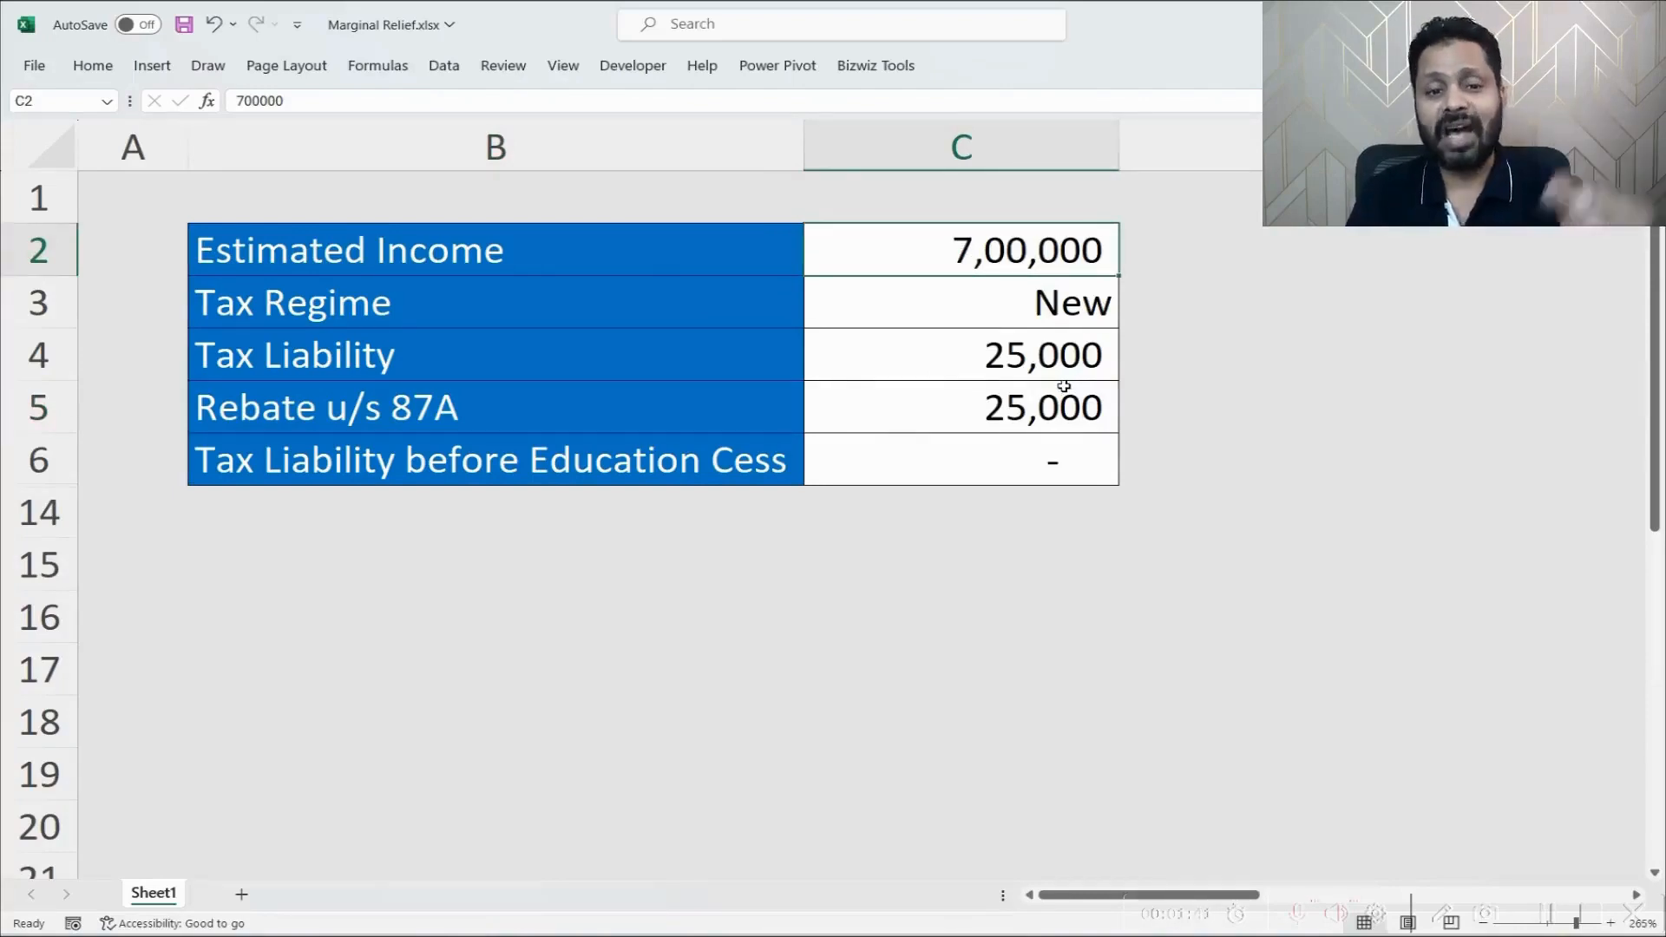
pyautogui.click(1036, 404)
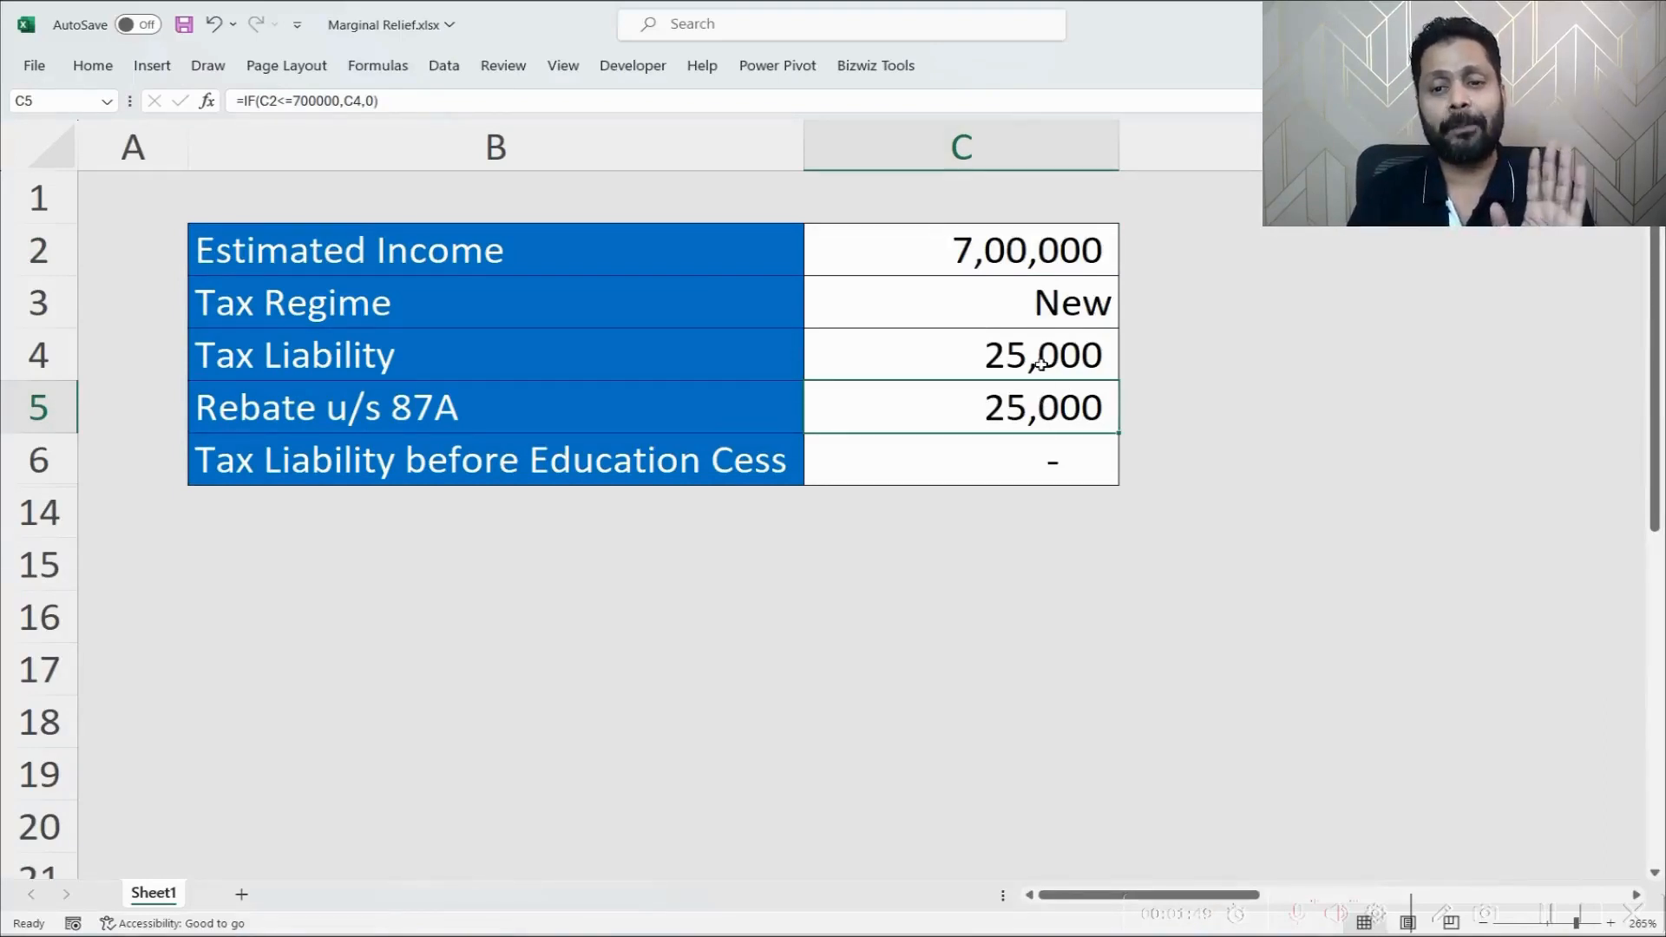
pyautogui.click(1040, 365)
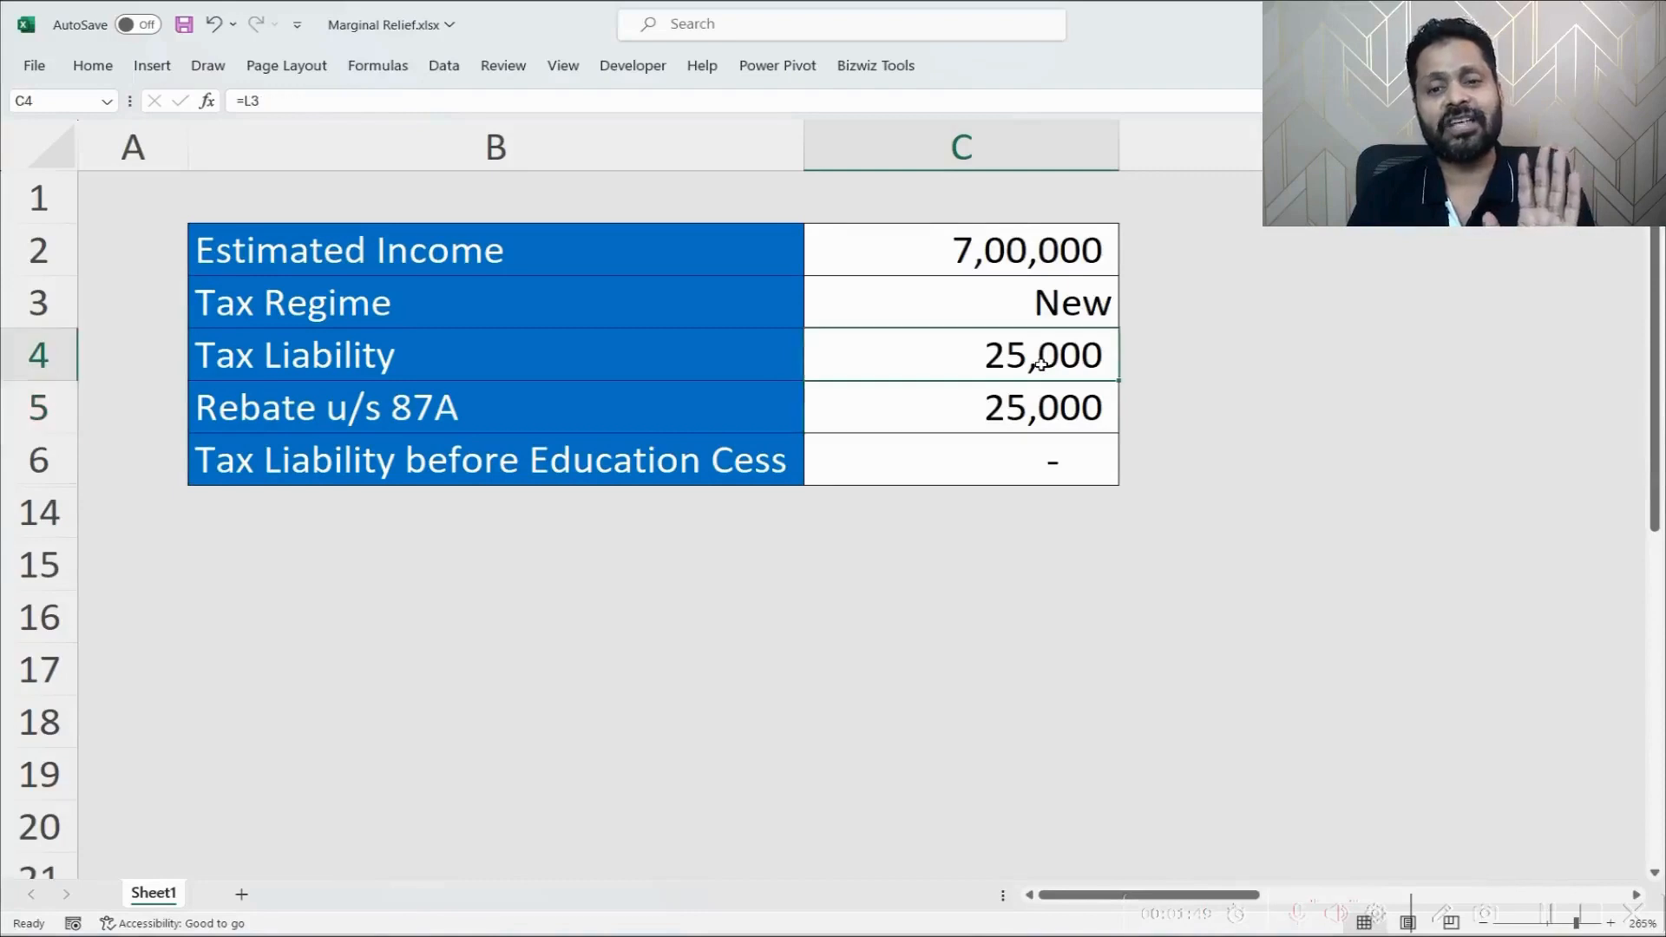
pyautogui.click(1051, 413)
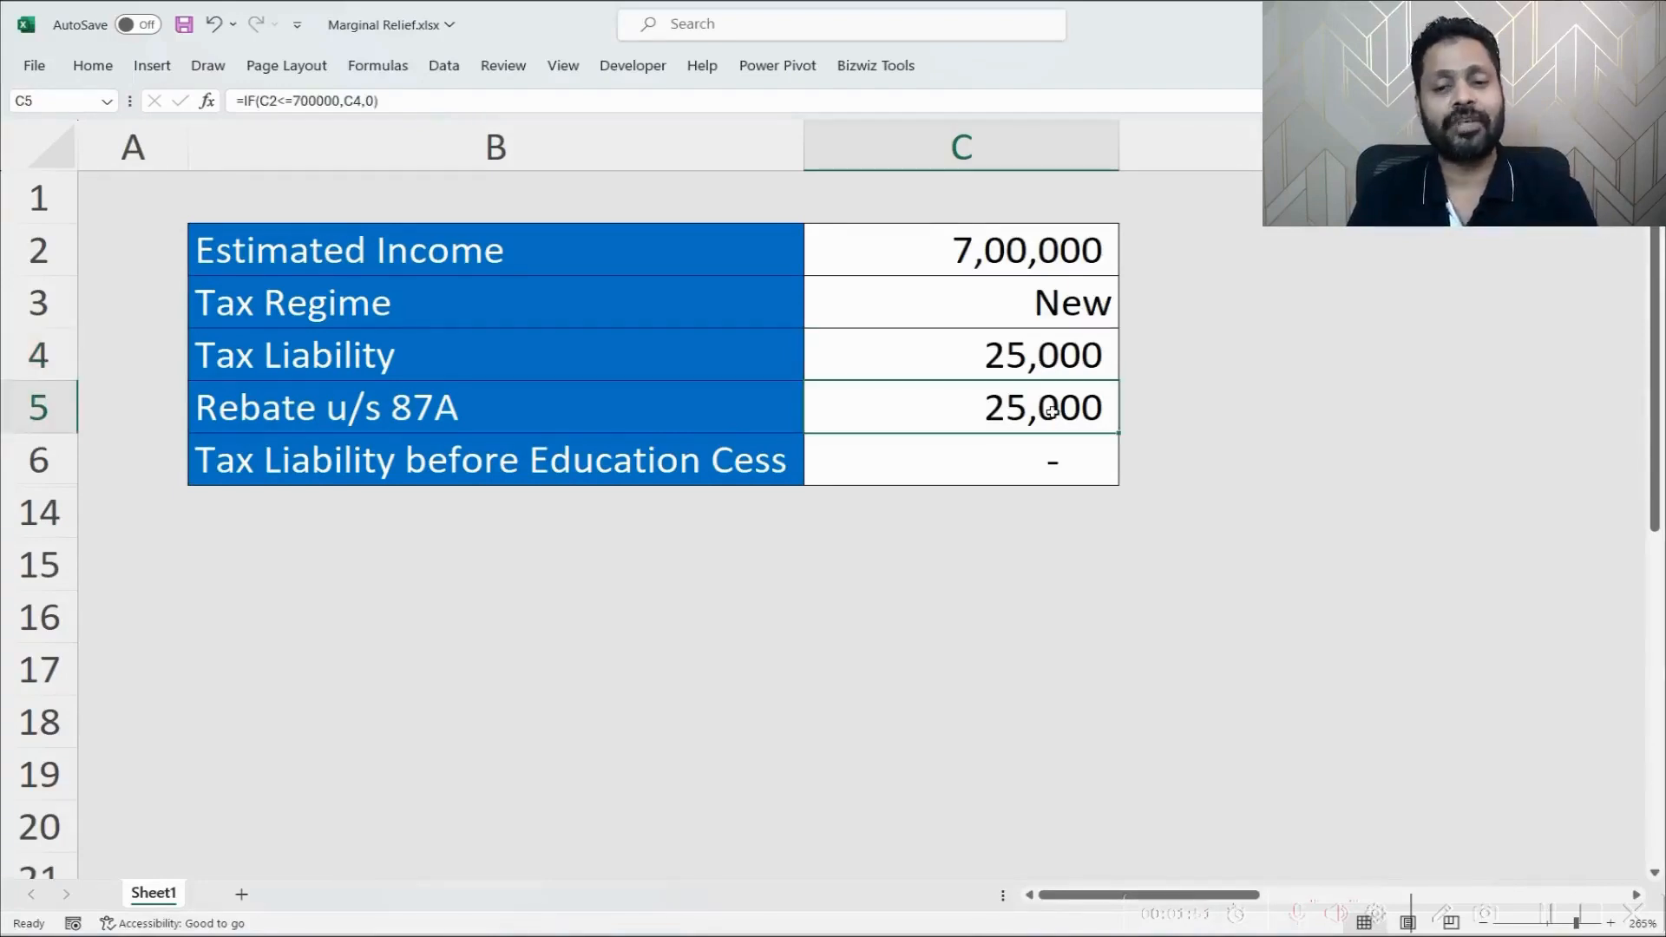
pyautogui.click(1050, 455)
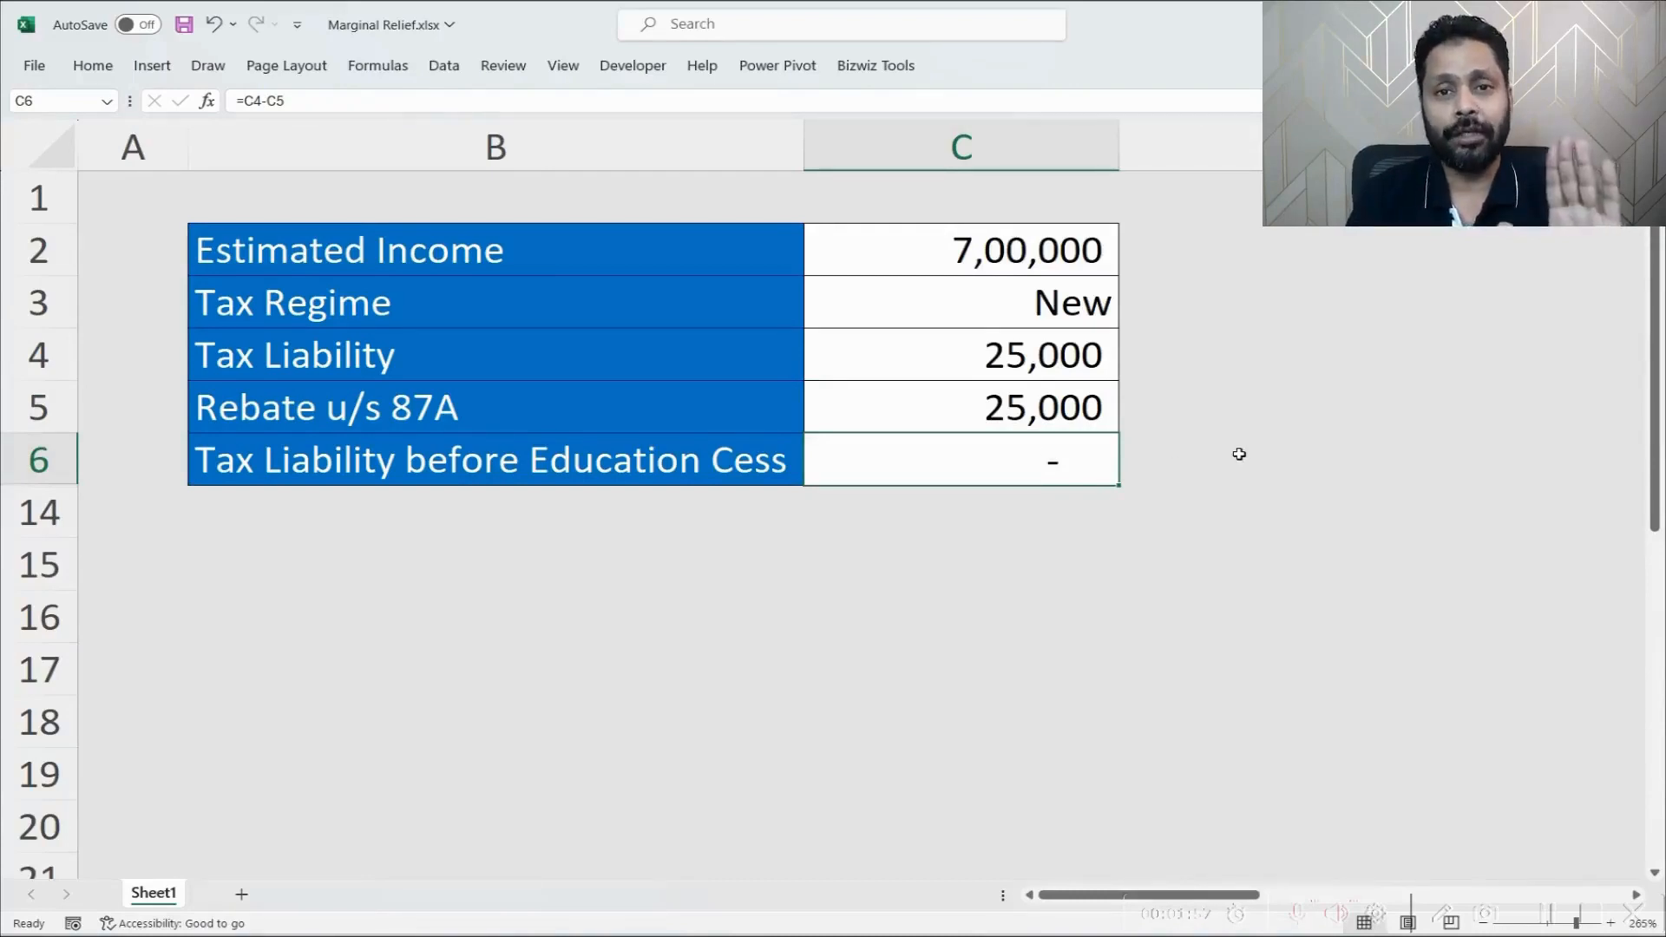
# Set the Estimated Income in C2 to 701000.
pyautogui.click(989, 234)
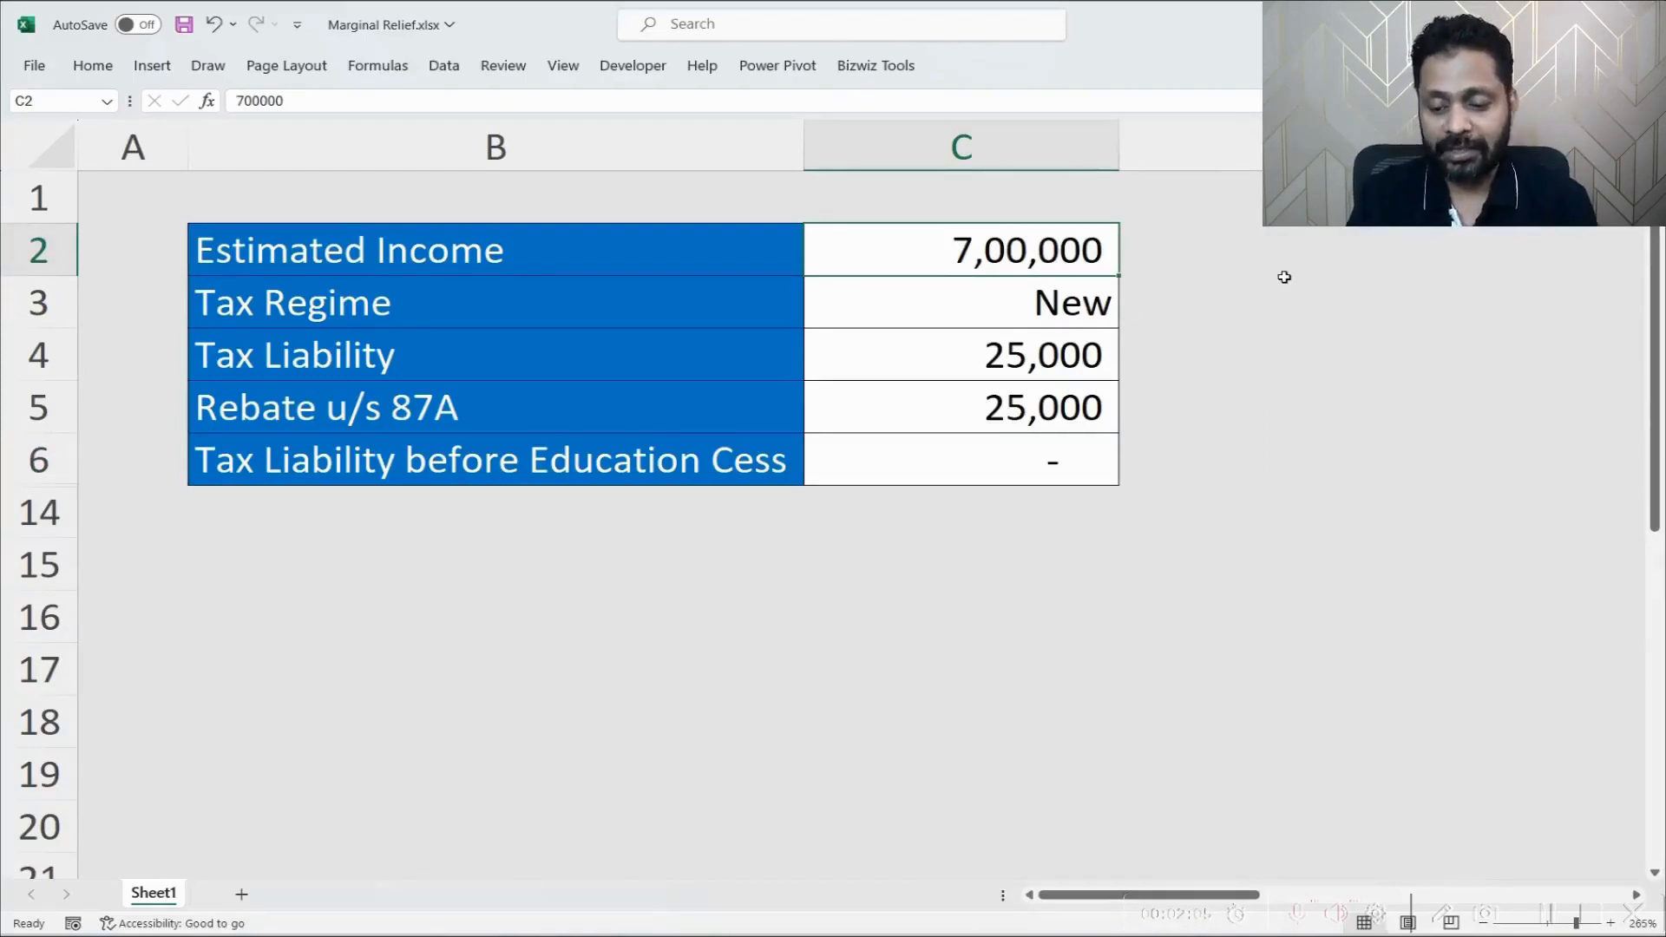
pyautogui.write('701000')
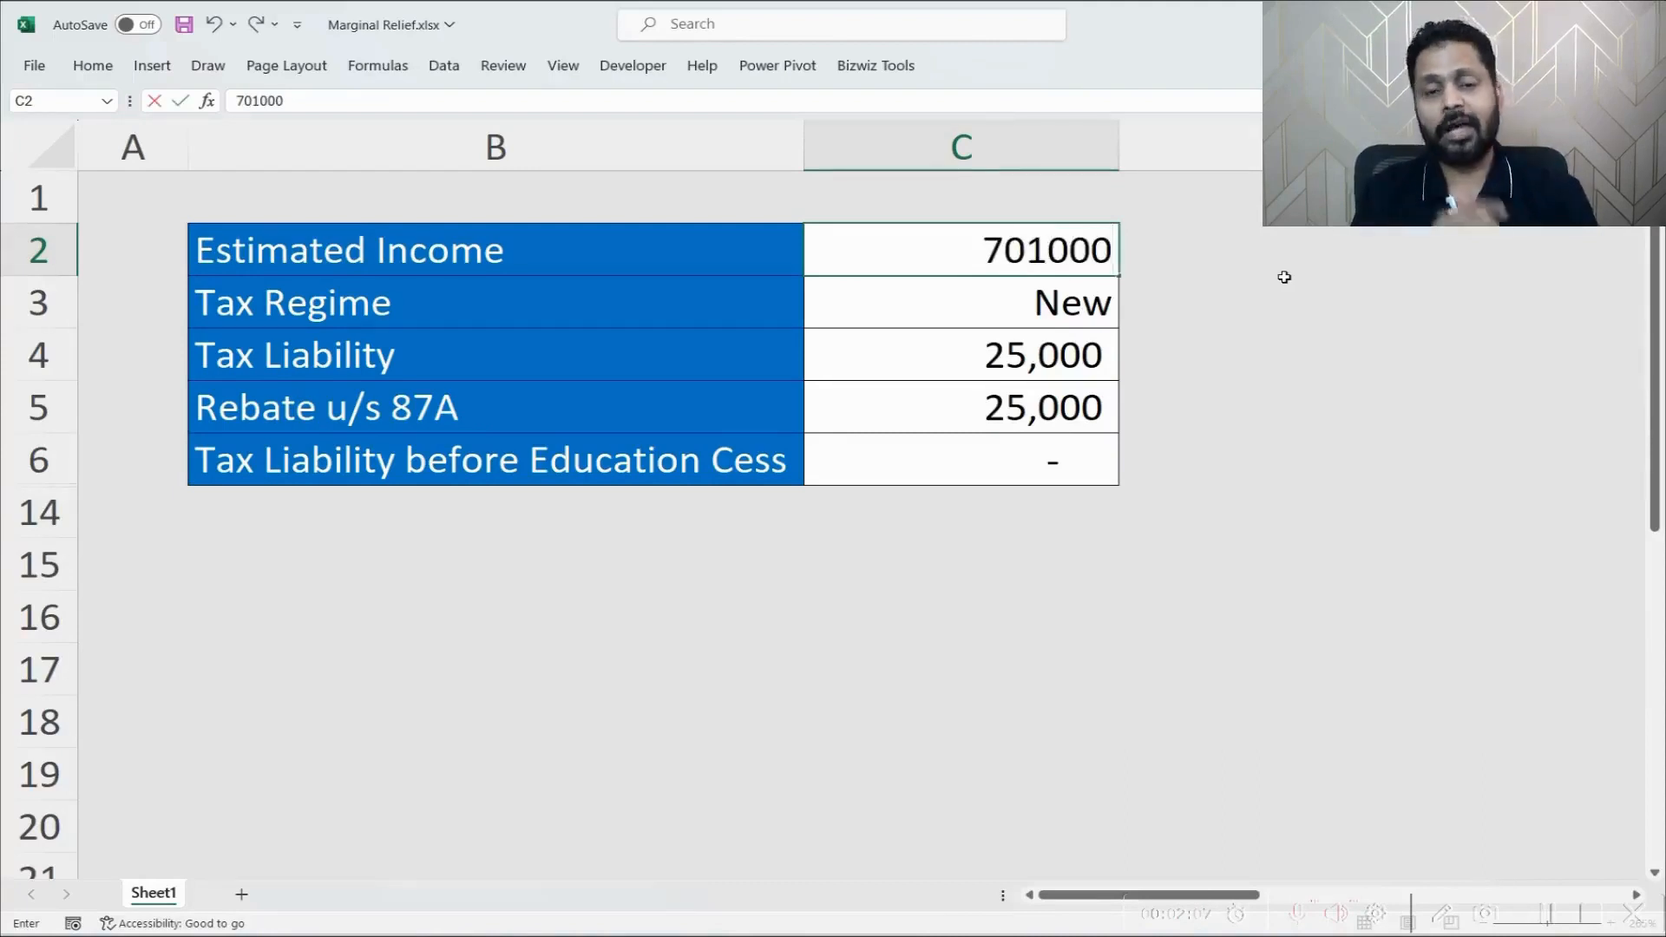
pyautogui.press('Return')
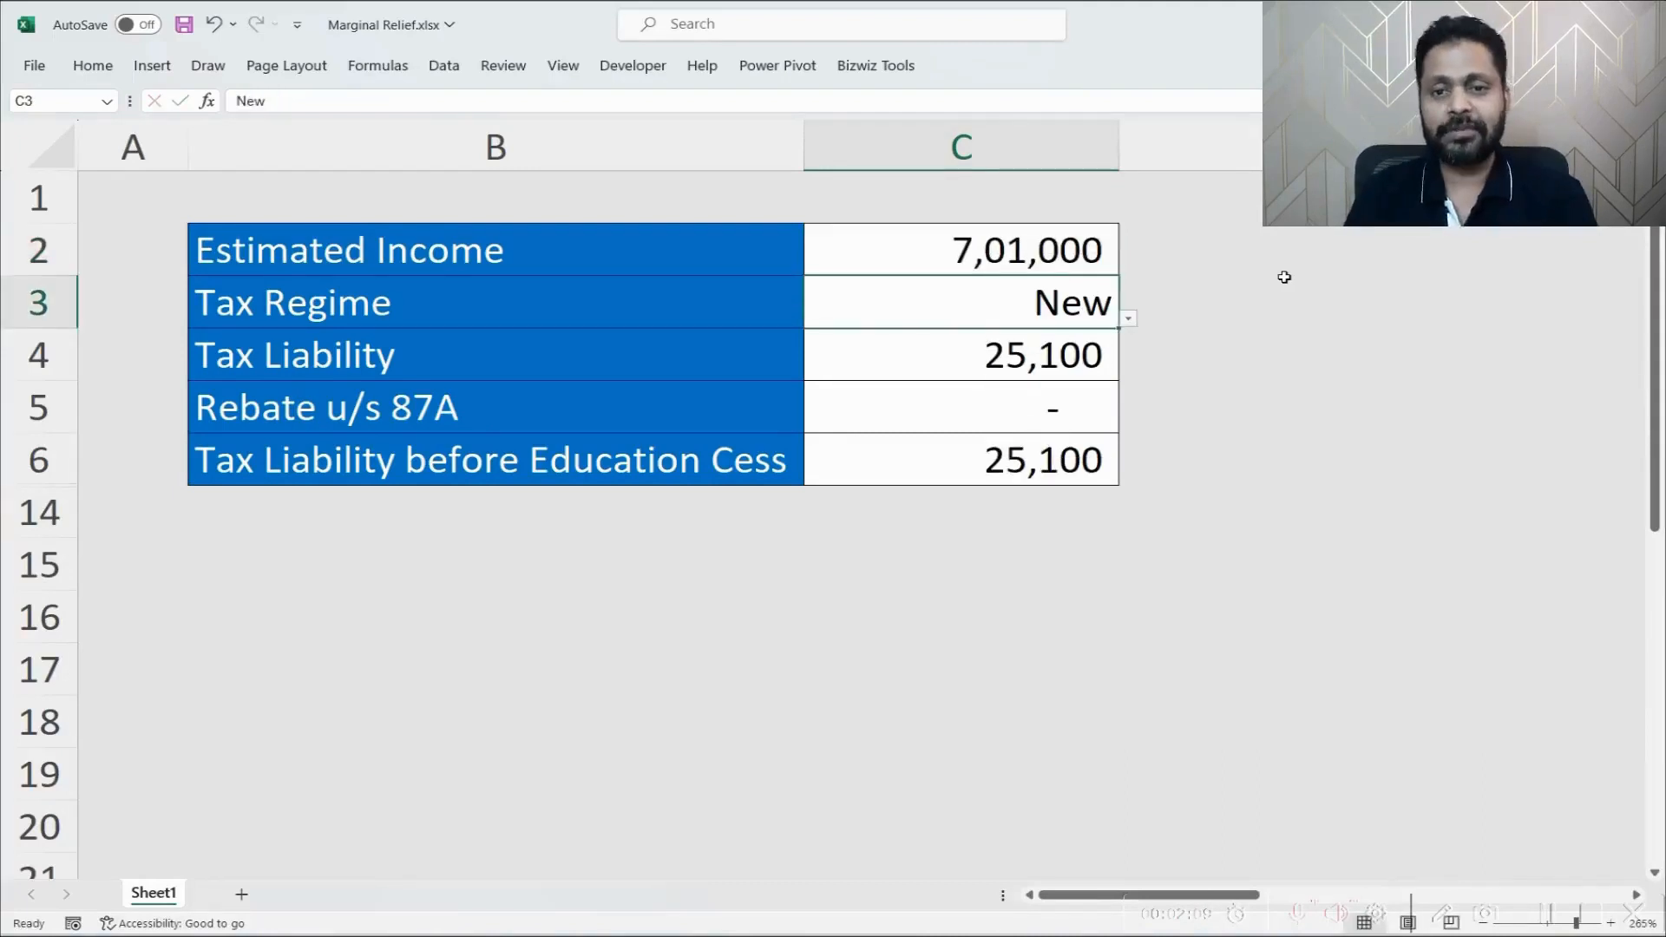
# Review the tax liability, rebate u/s 87A and tax before education cess formulas for the new estimated income.
pyautogui.click(1086, 347)
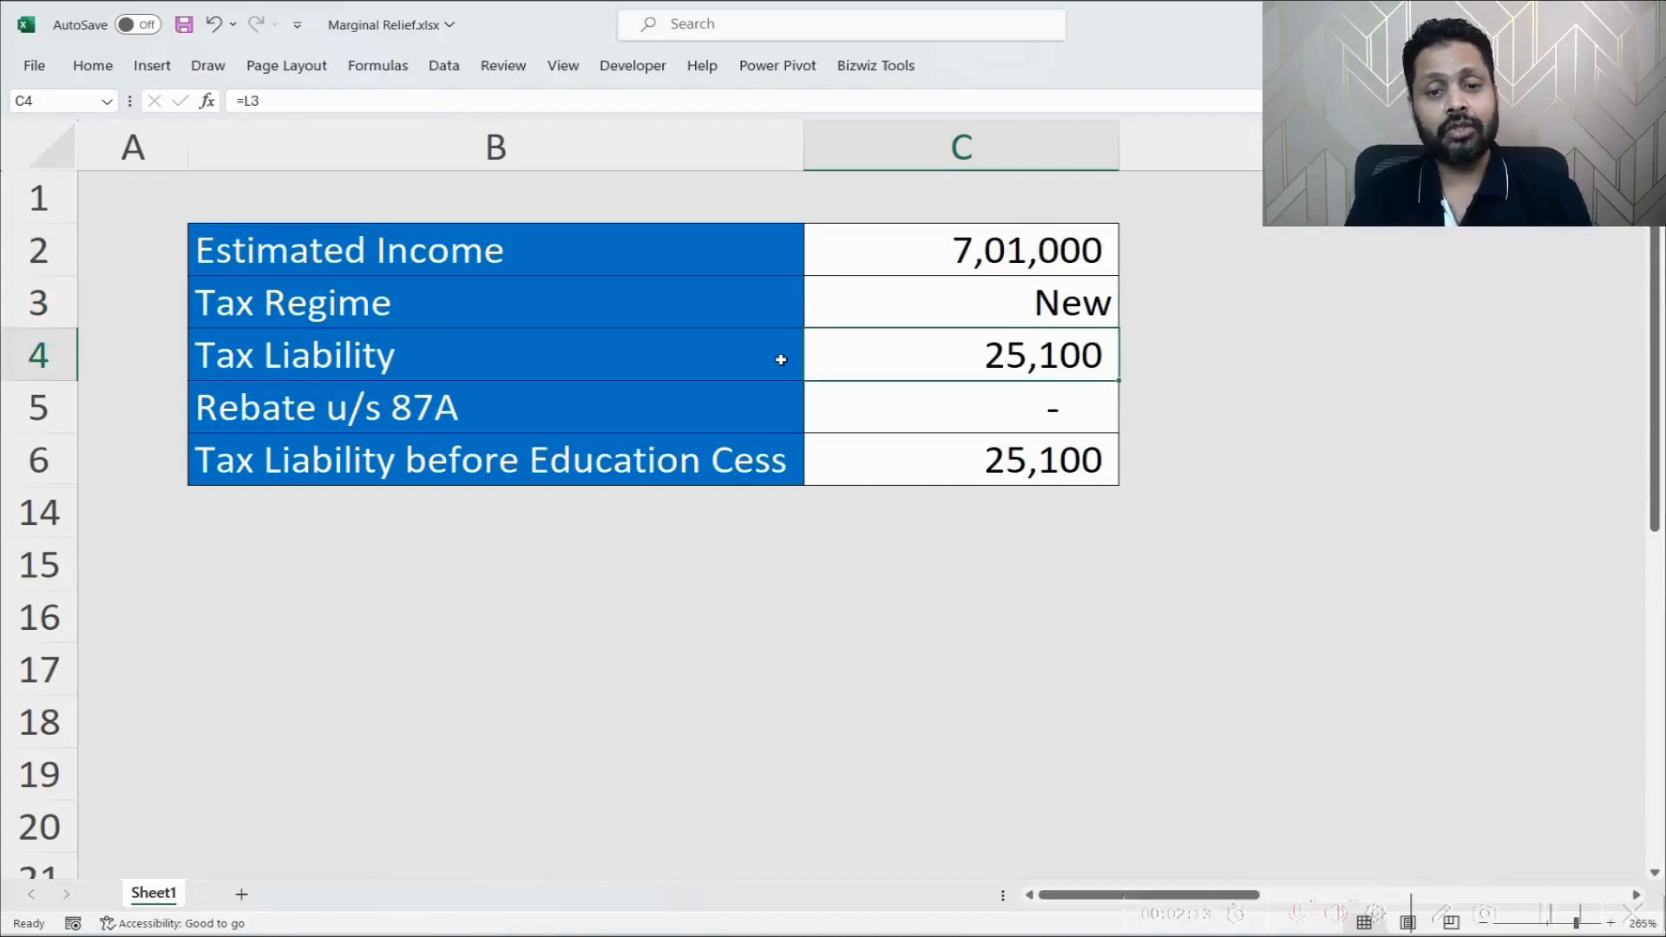
pyautogui.moveTo(780, 360); pyautogui.dragTo(930, 365)
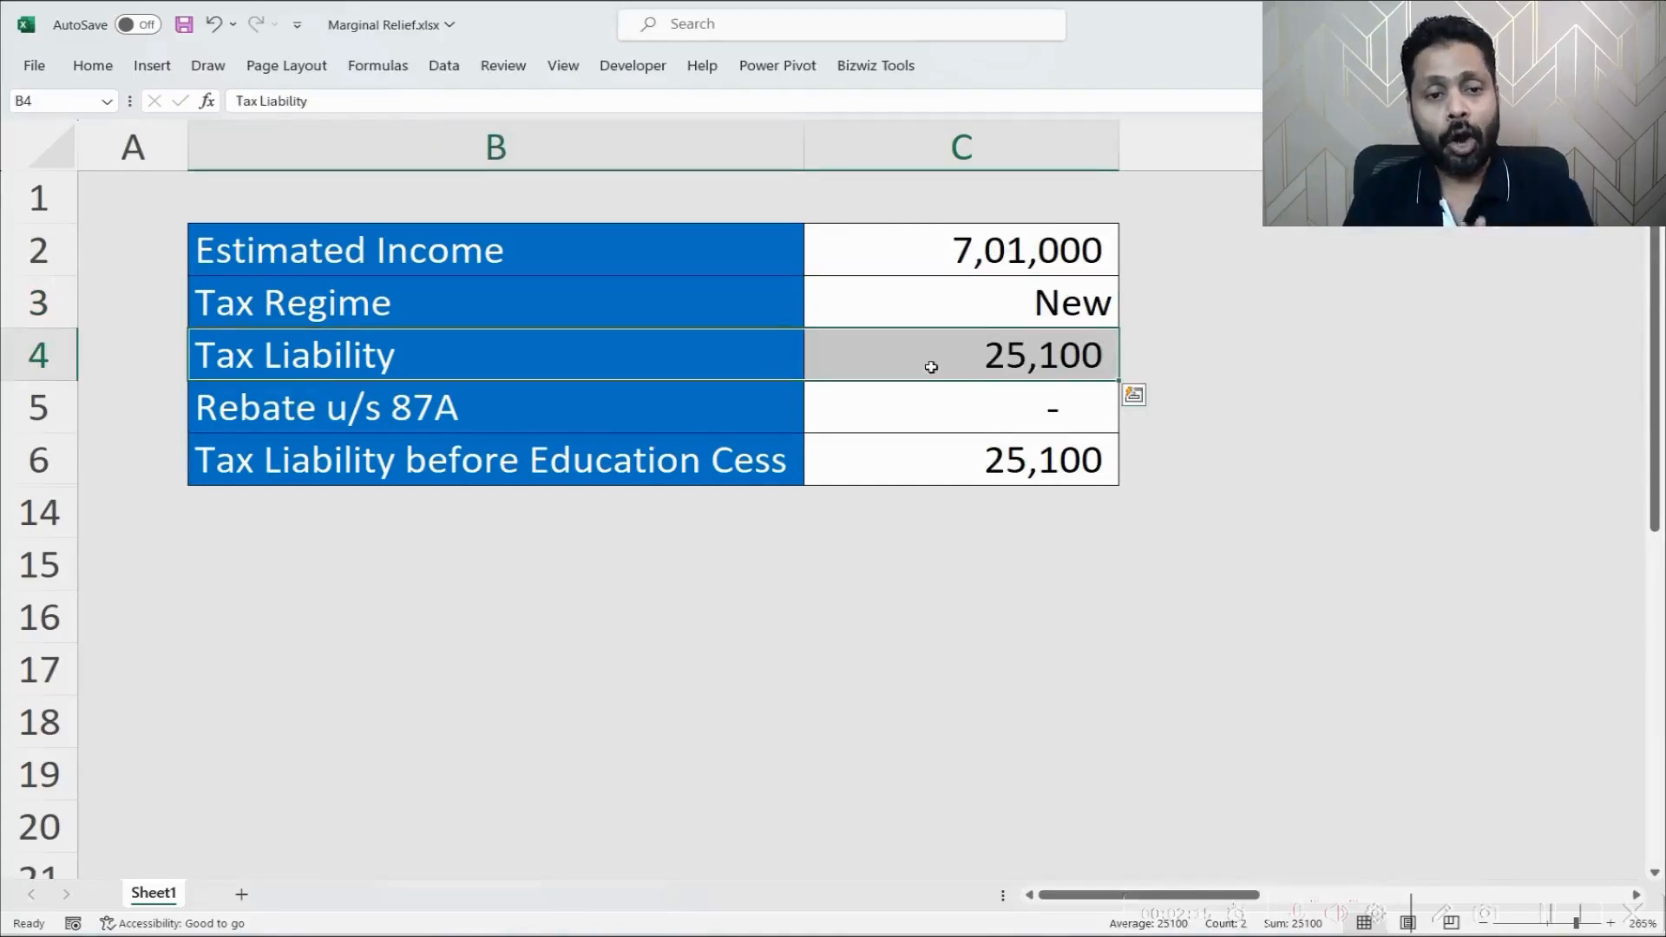
pyautogui.click(743, 417)
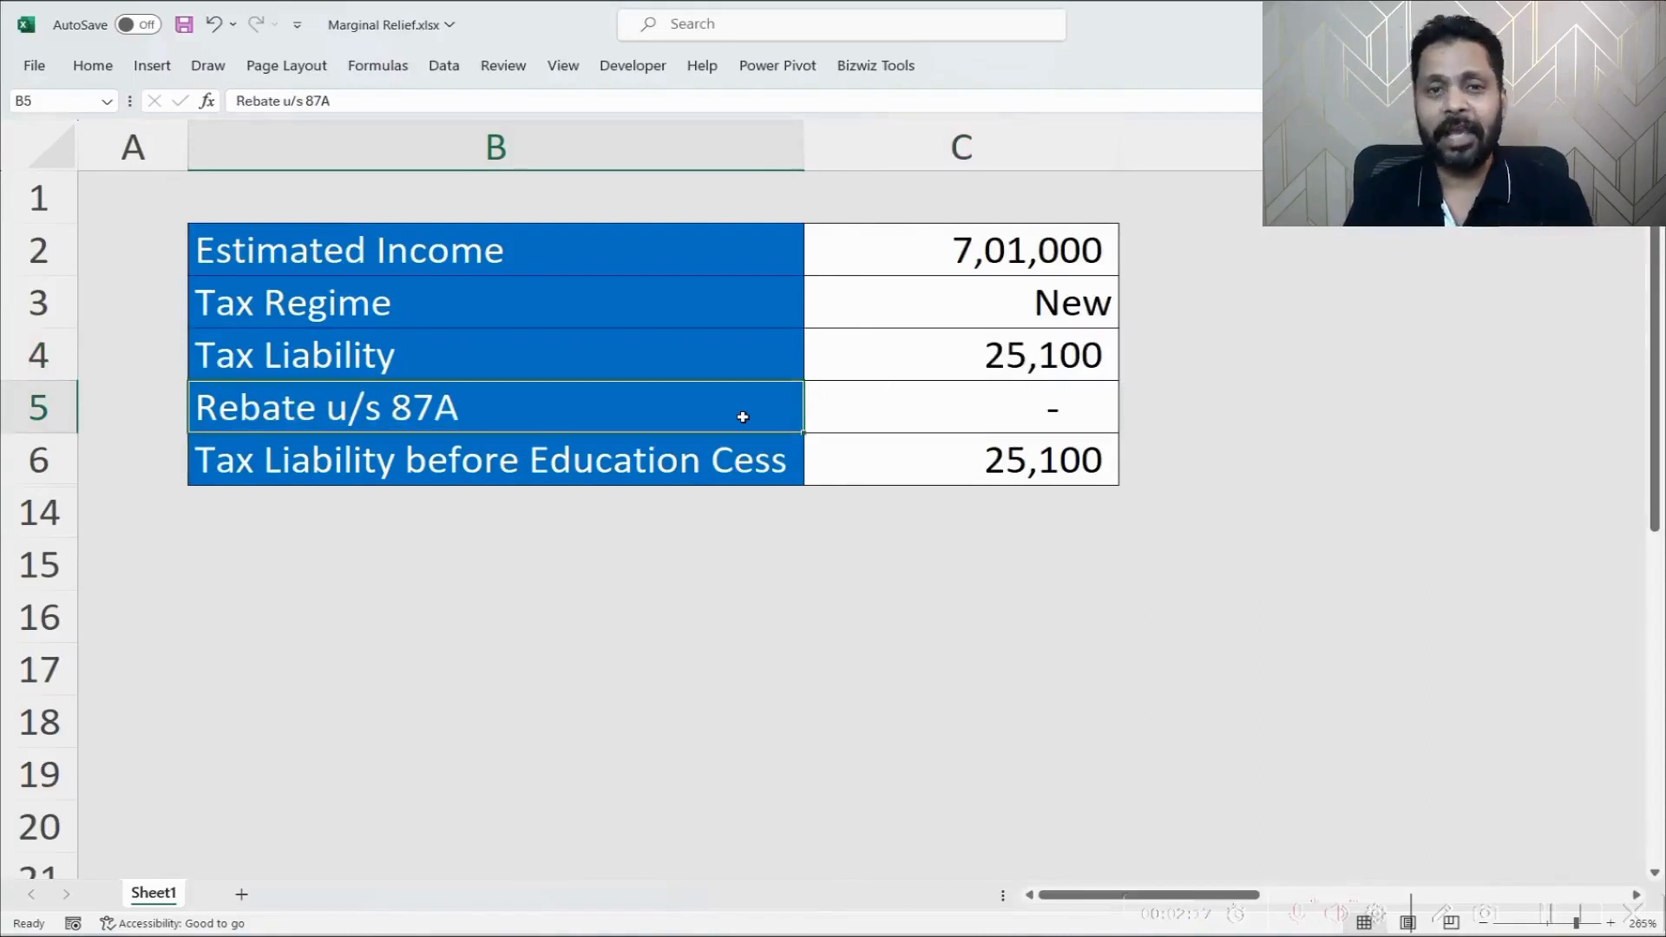
pyautogui.click(909, 412)
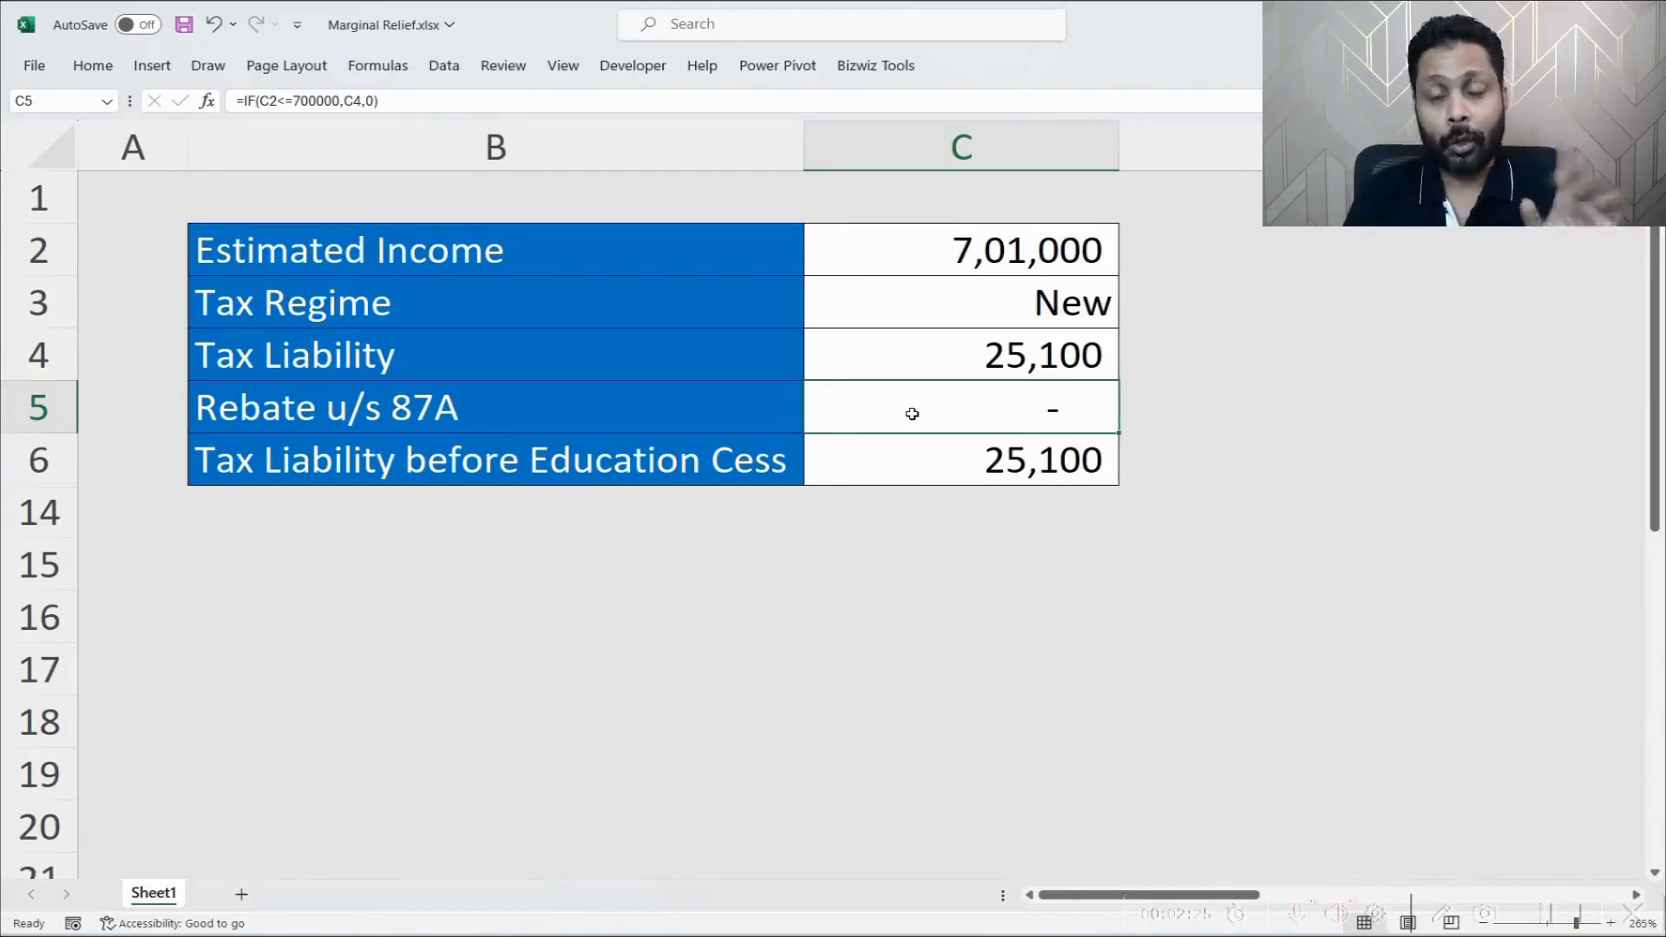
pyautogui.click(1053, 260)
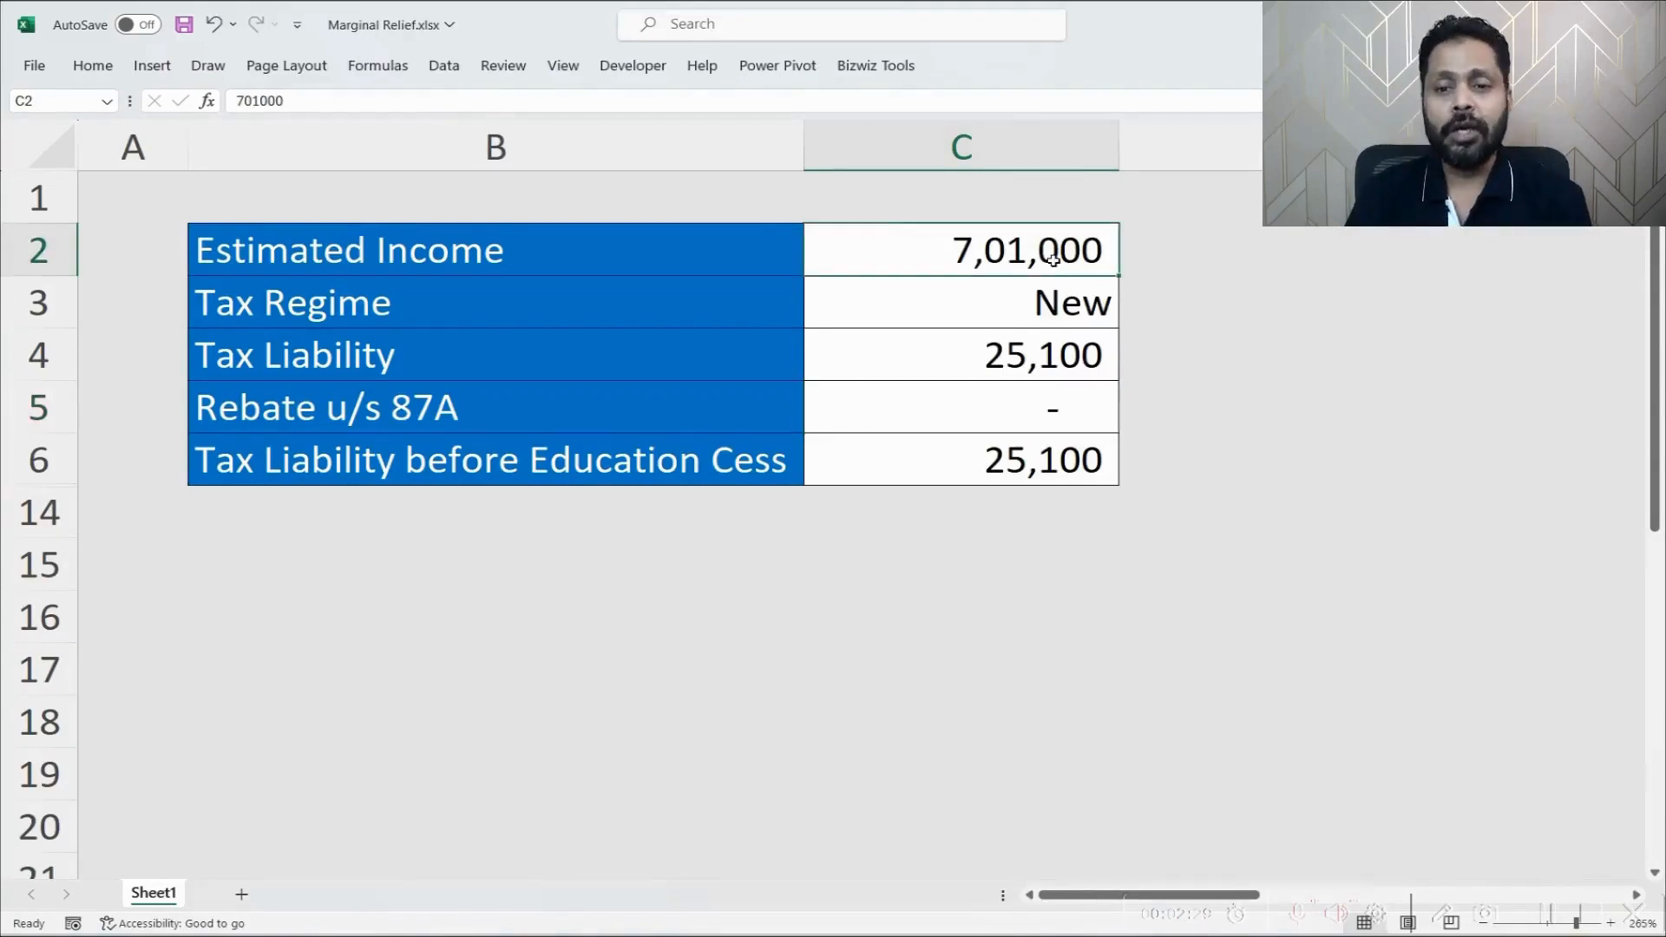
pyautogui.click(1047, 463)
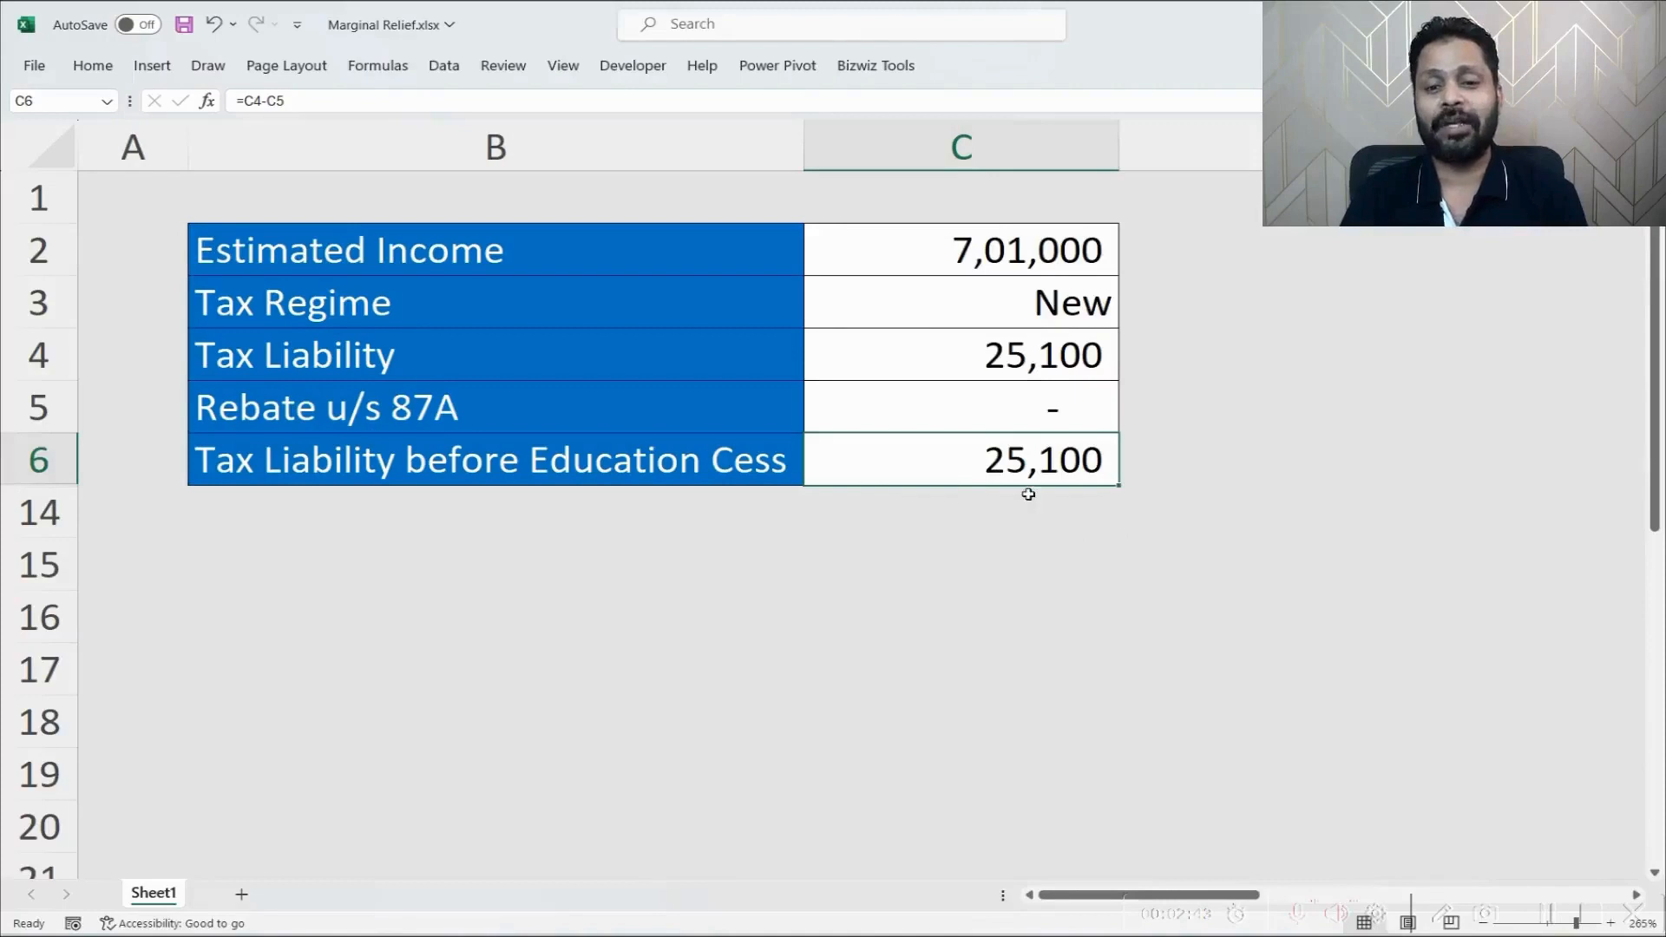
pyautogui.click(1018, 393)
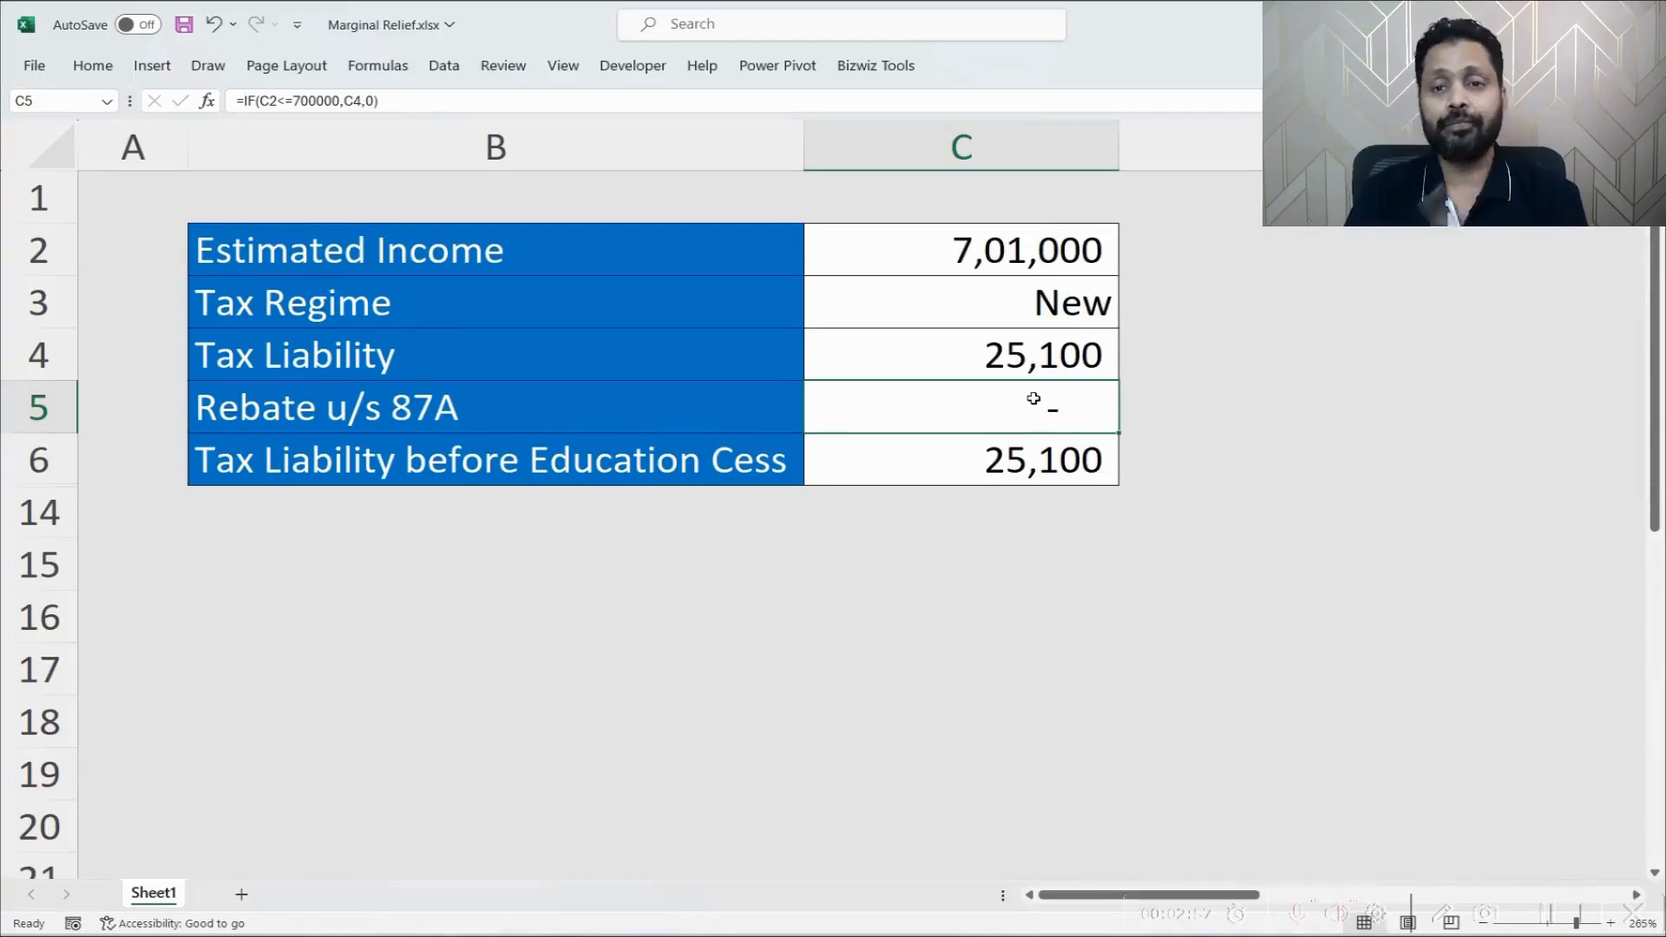
# Enter 1000 in D2 beside the Estimated Income and make column D narrower.
pyautogui.click(1200, 258)
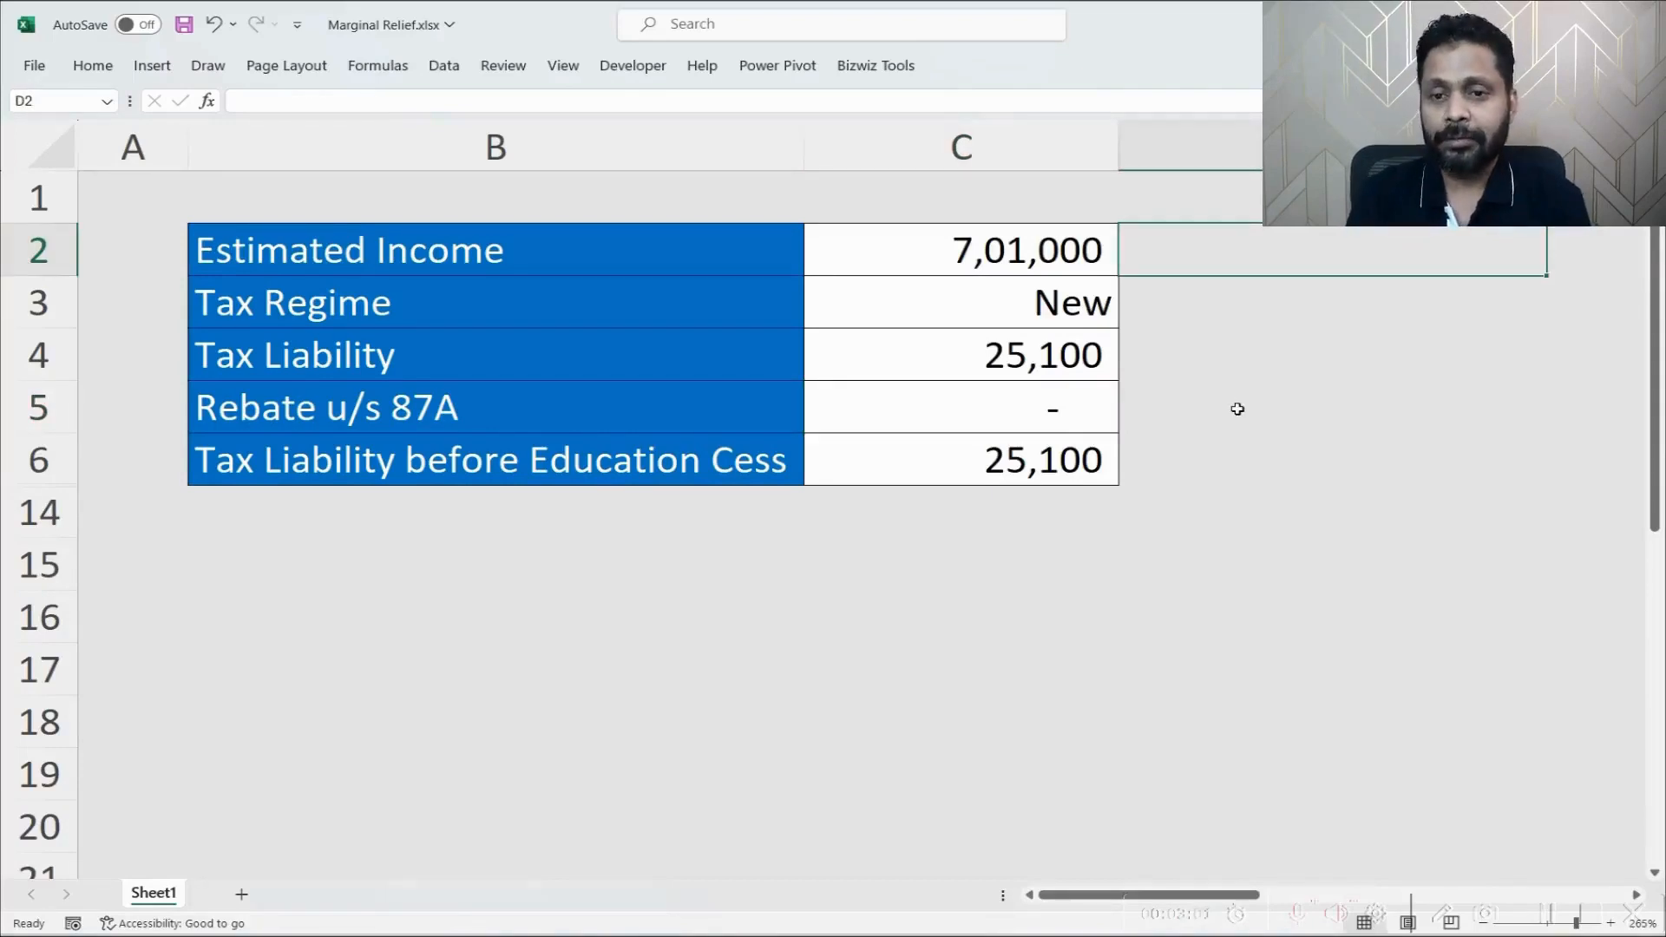
pyautogui.write('1000')
pyautogui.press('Return')
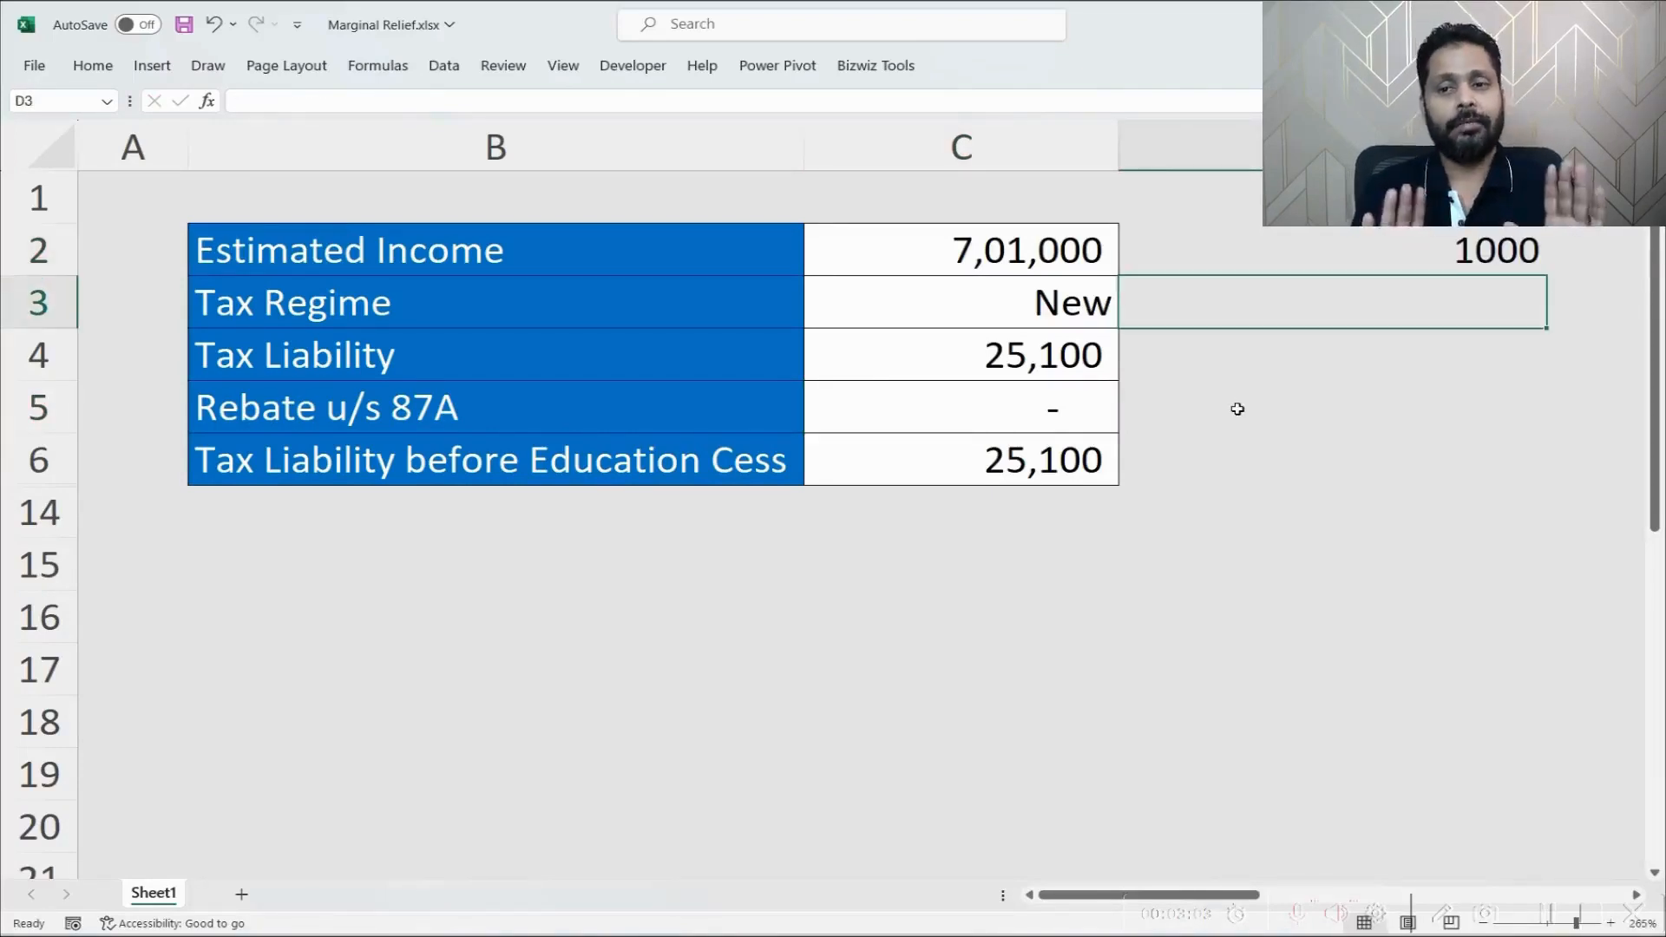
pyautogui.moveTo(1548, 148); pyautogui.dragTo(1408, 147)
# Enter 25100 in D6 beside the Tax Liability before Education Cess.
pyautogui.click(1313, 437)
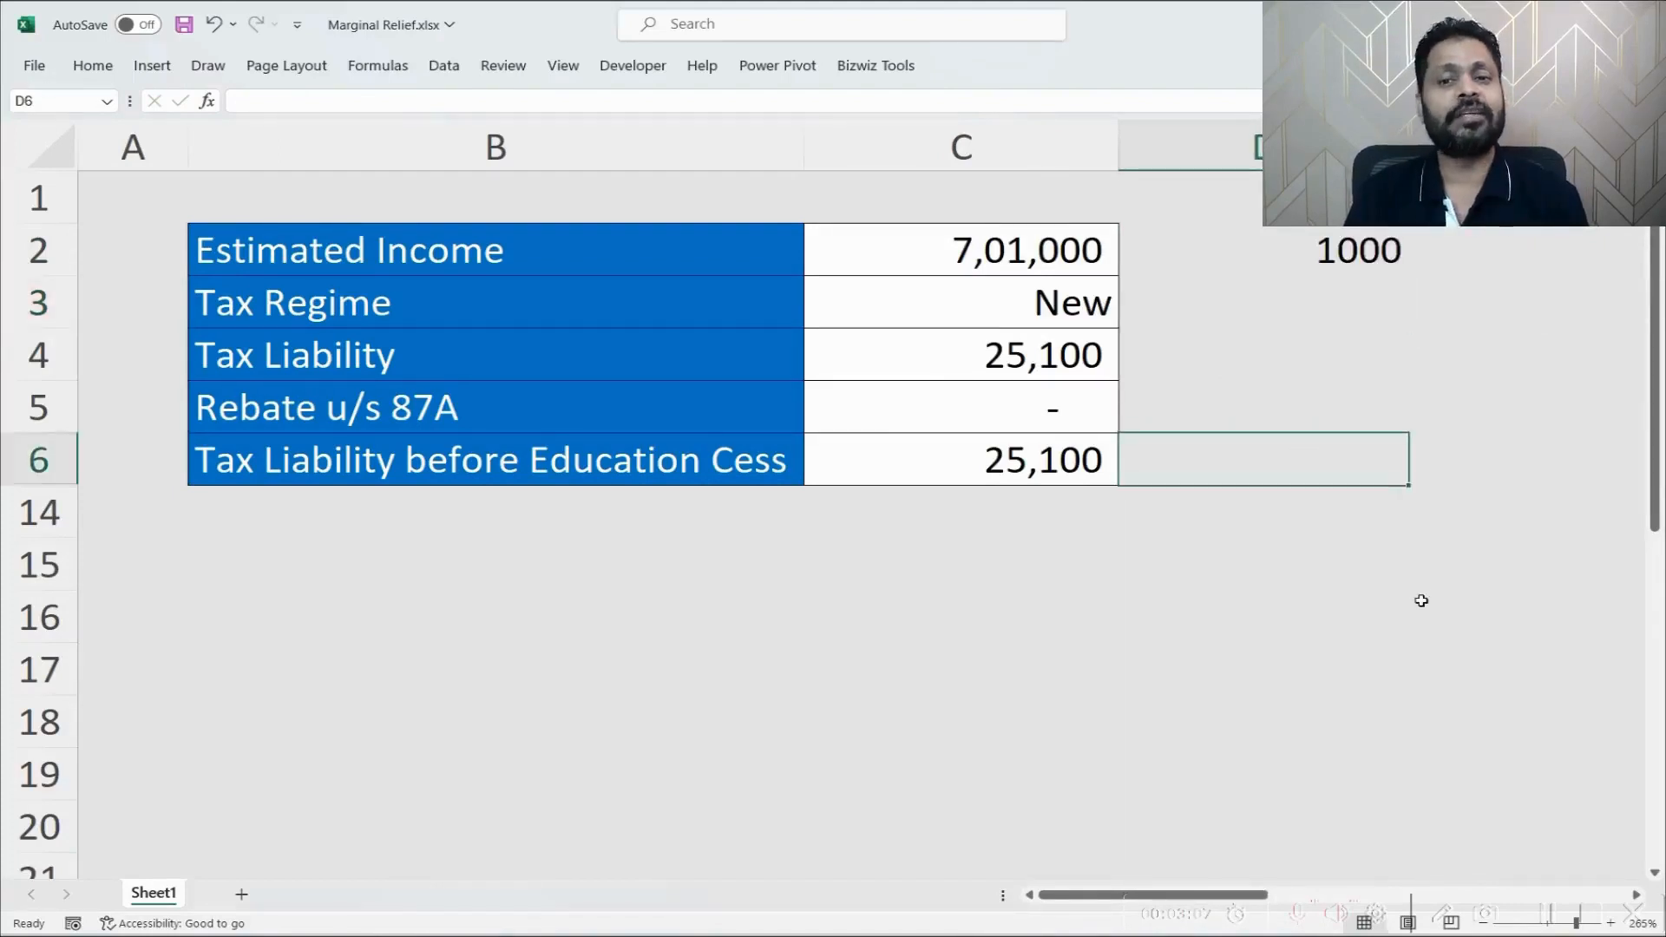
pyautogui.write('25100')
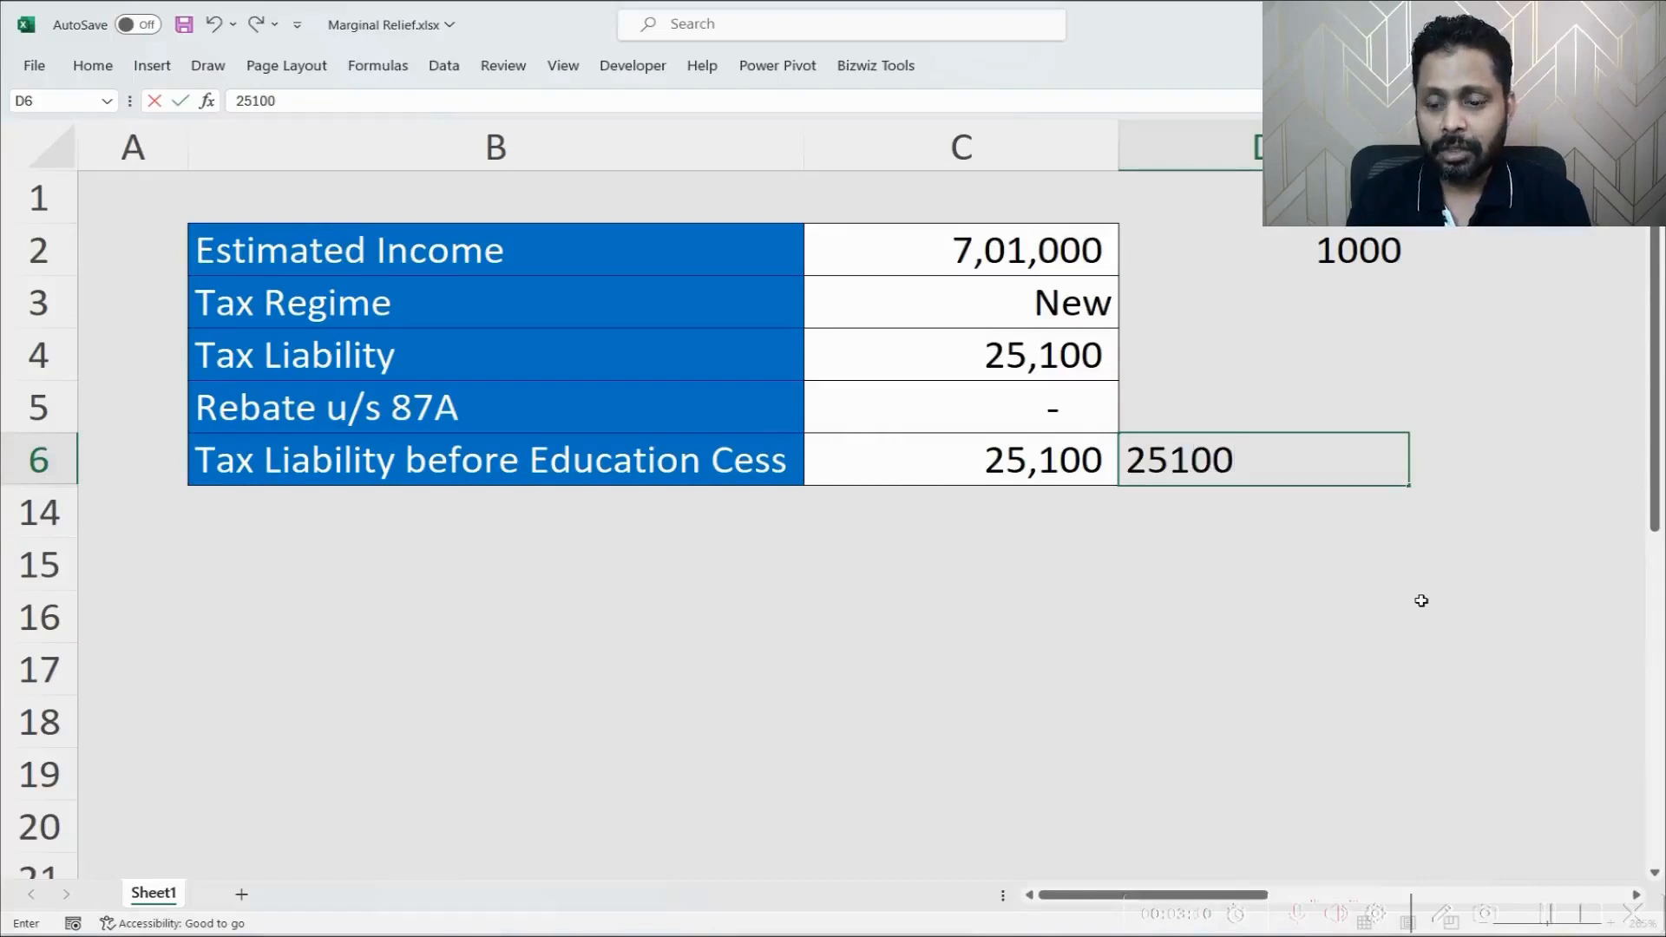
pyautogui.press('Return')
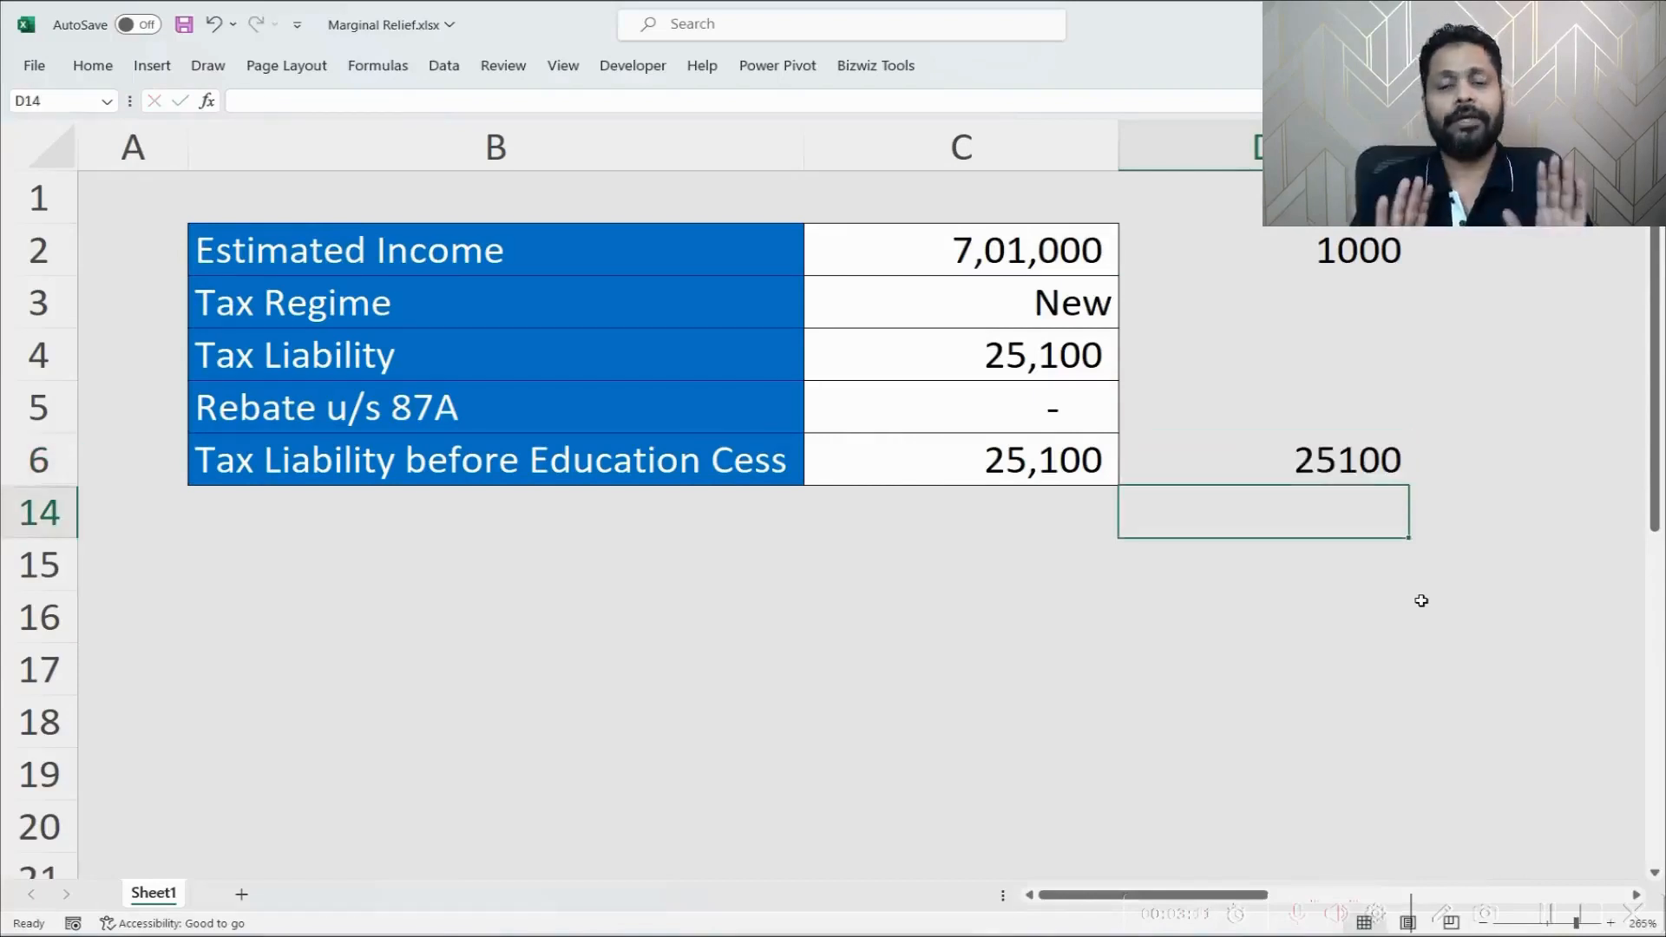
# Compare the extra income in D2 with the tax amount in D6 and the Estimated Income in C2.
pyautogui.click(1062, 259)
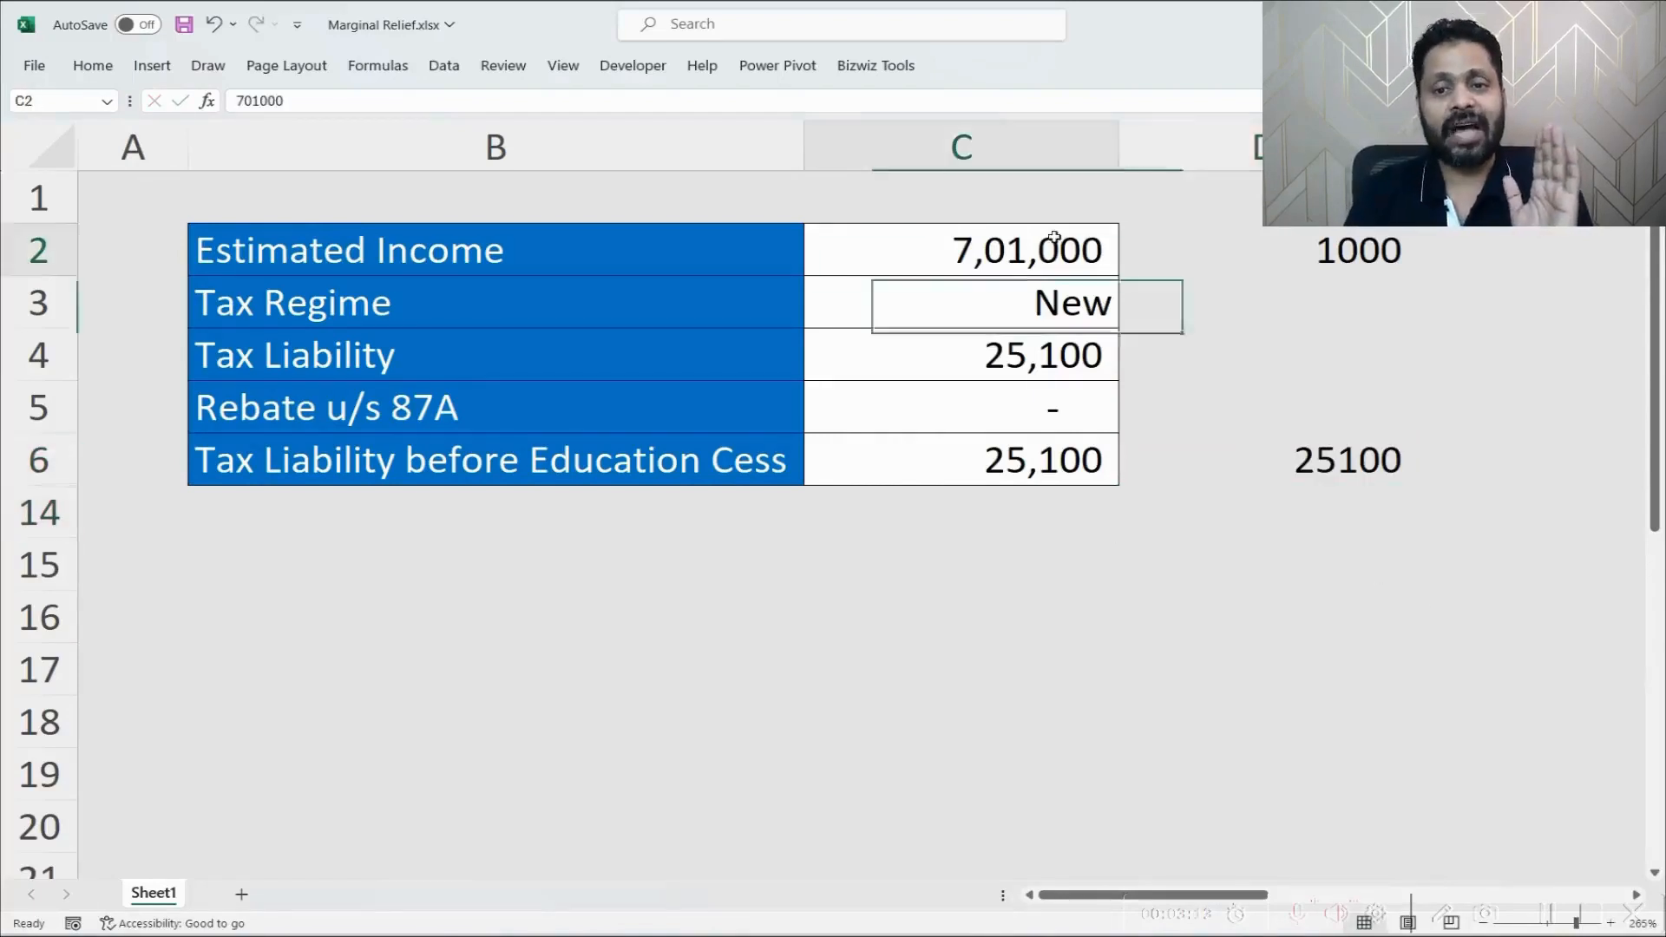
pyautogui.click(1300, 464)
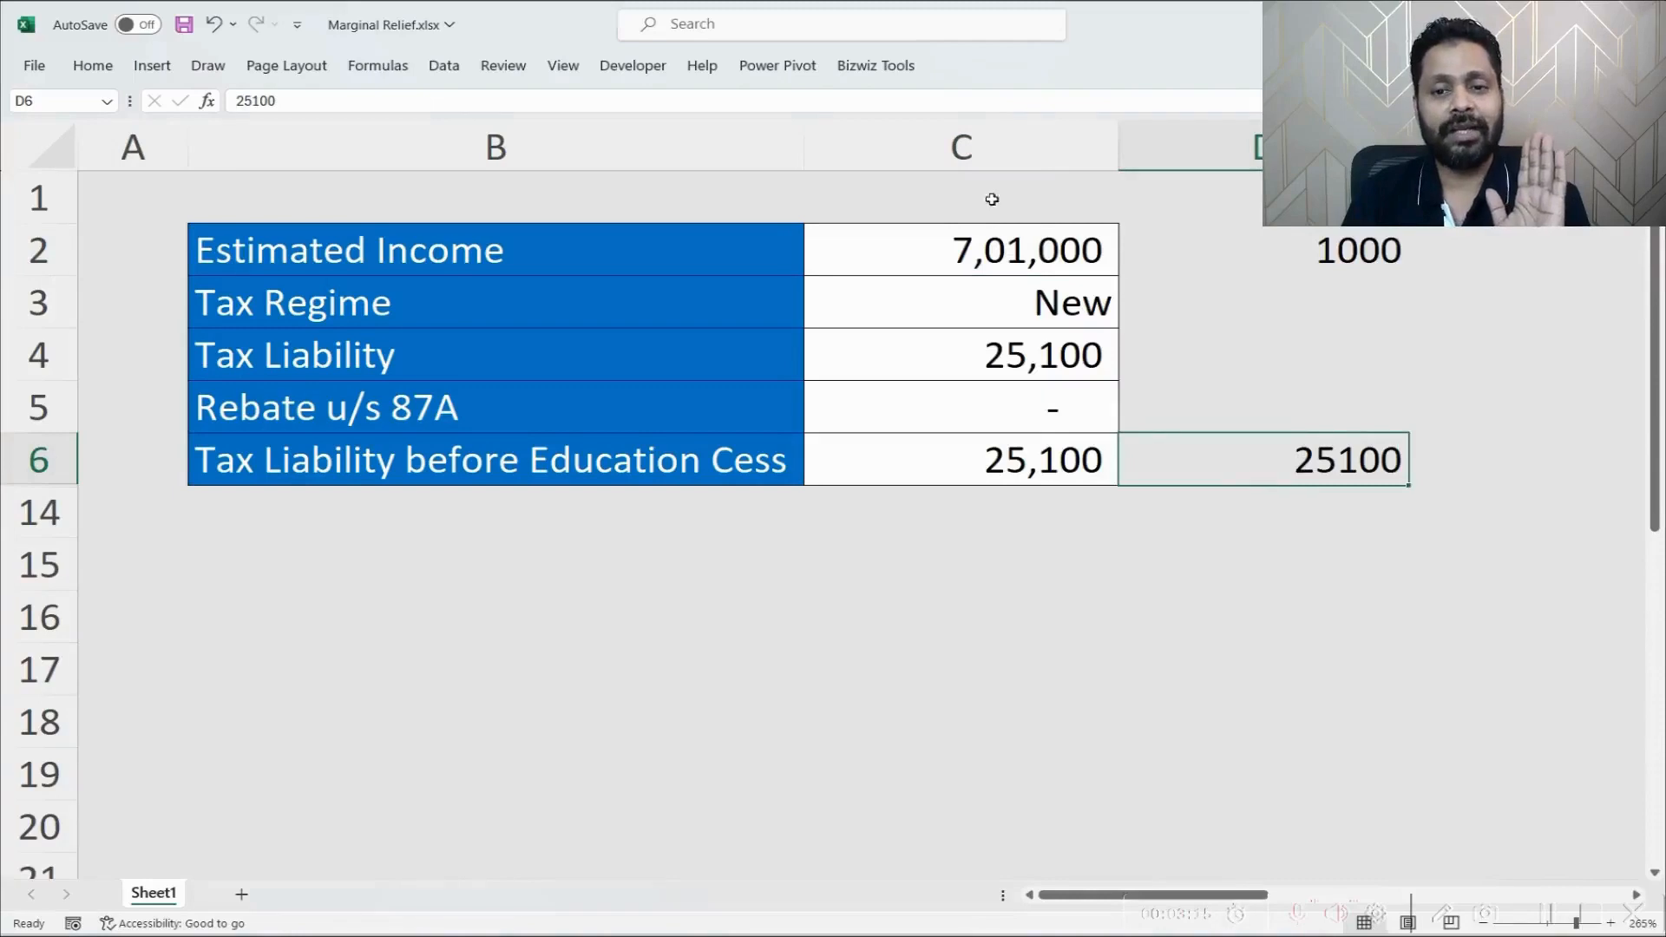
pyautogui.click(1041, 257)
pyautogui.click(1214, 241)
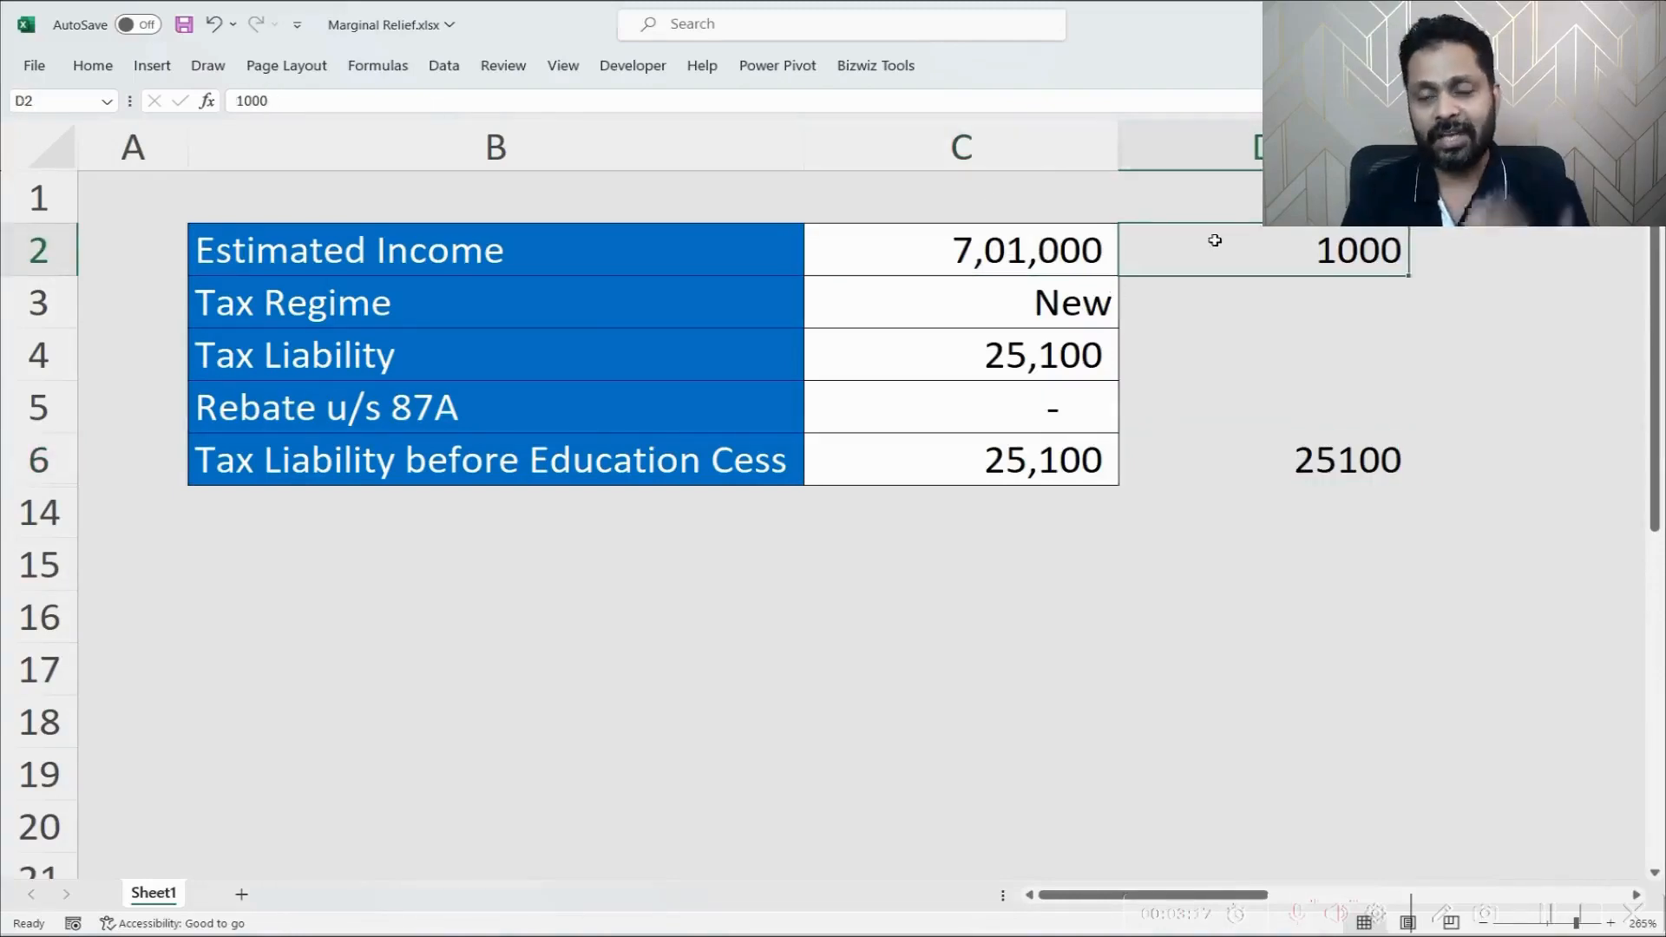
pyautogui.click(1167, 453)
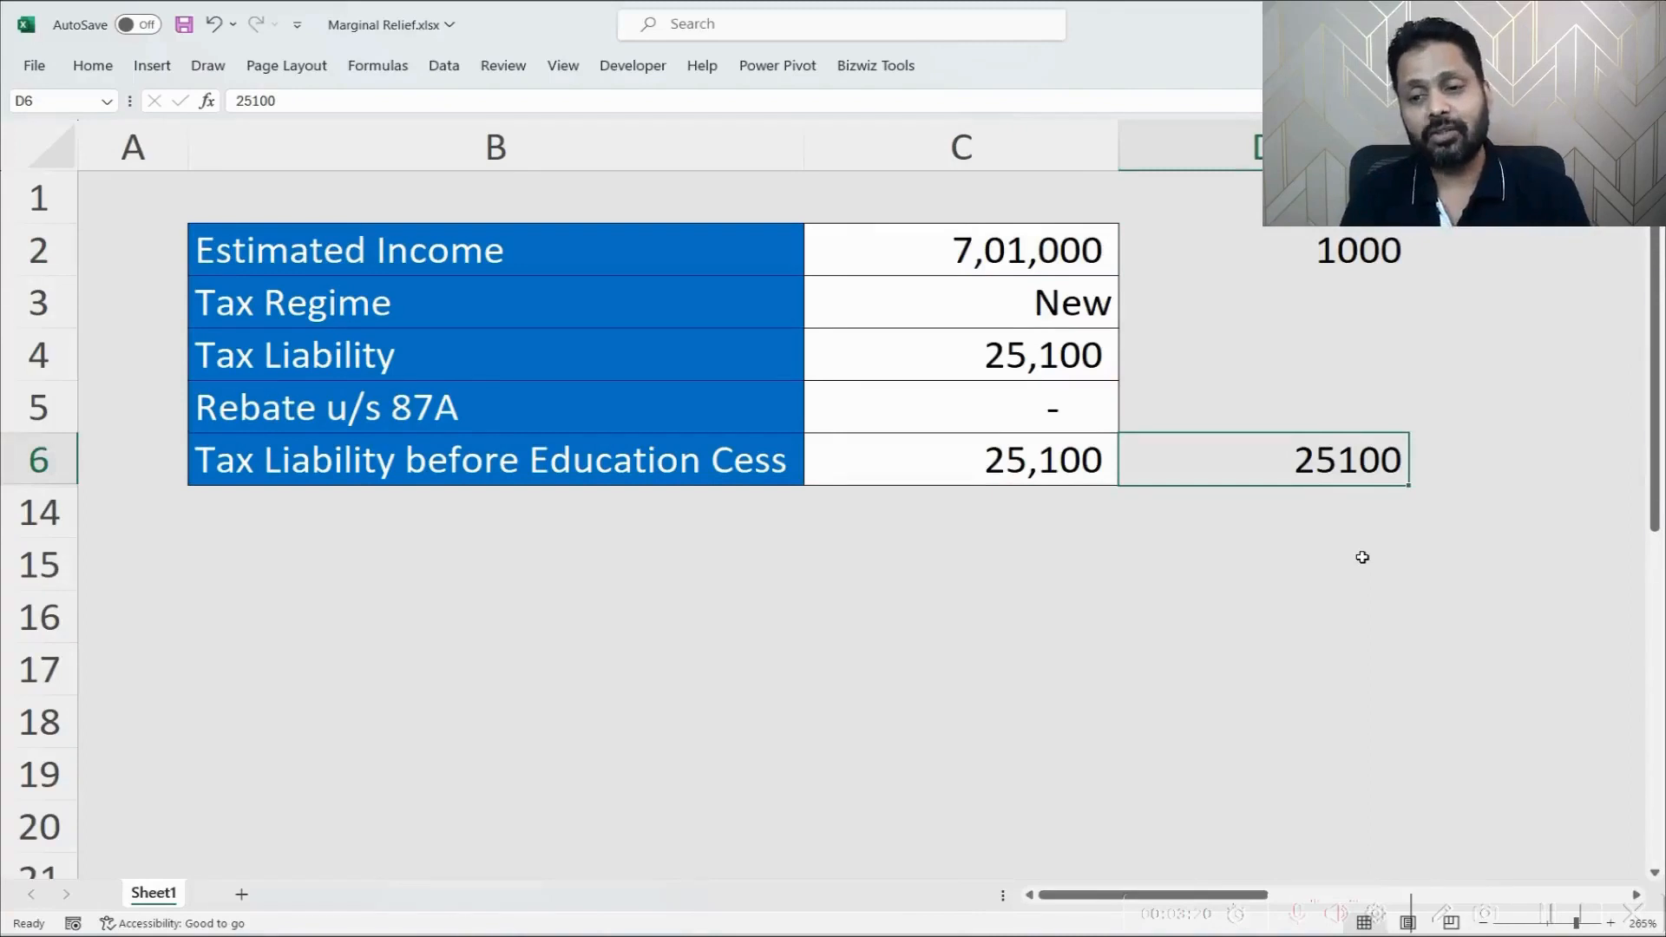
pyautogui.click(1341, 508)
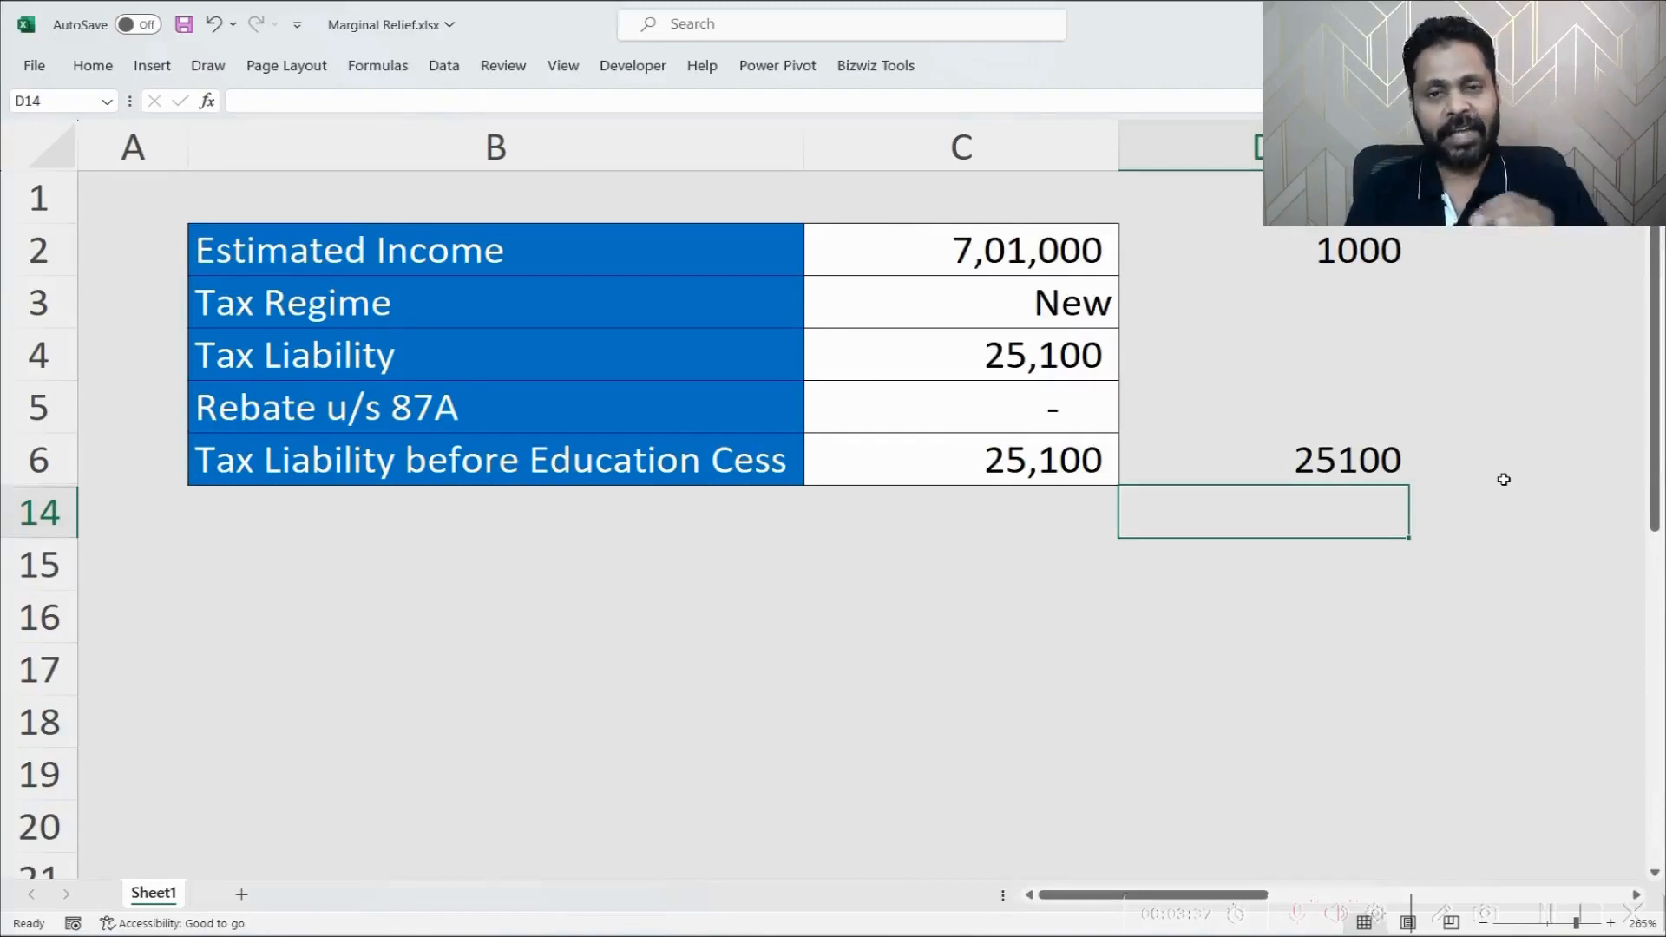
pyautogui.click(1351, 250)
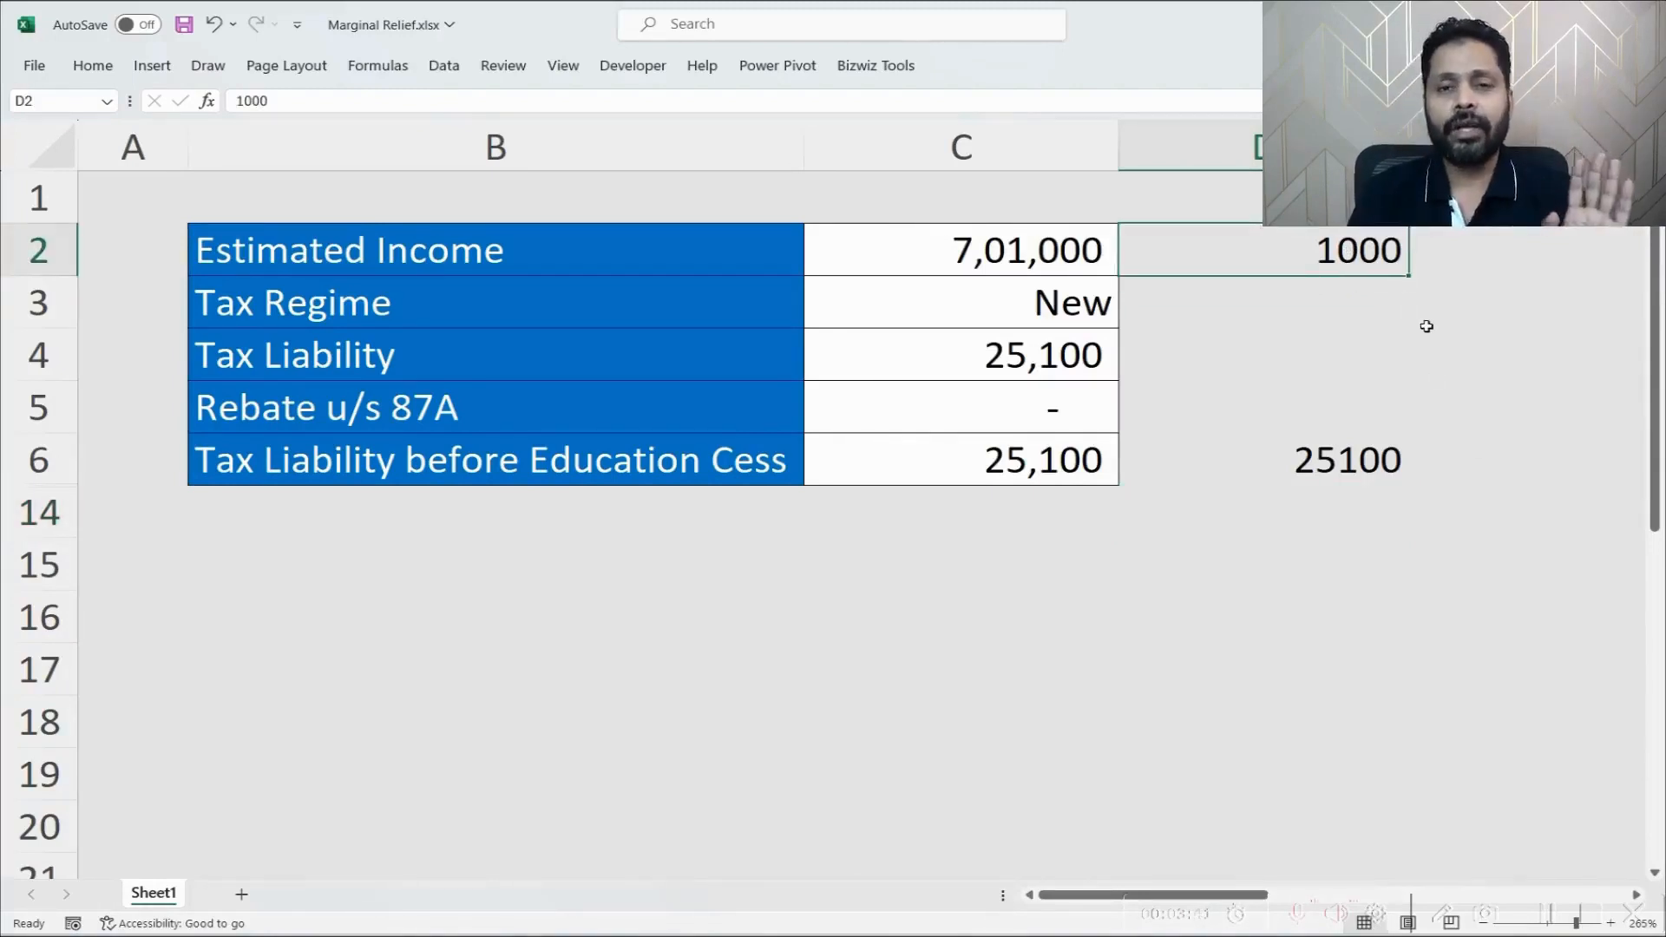
pyautogui.click(1345, 455)
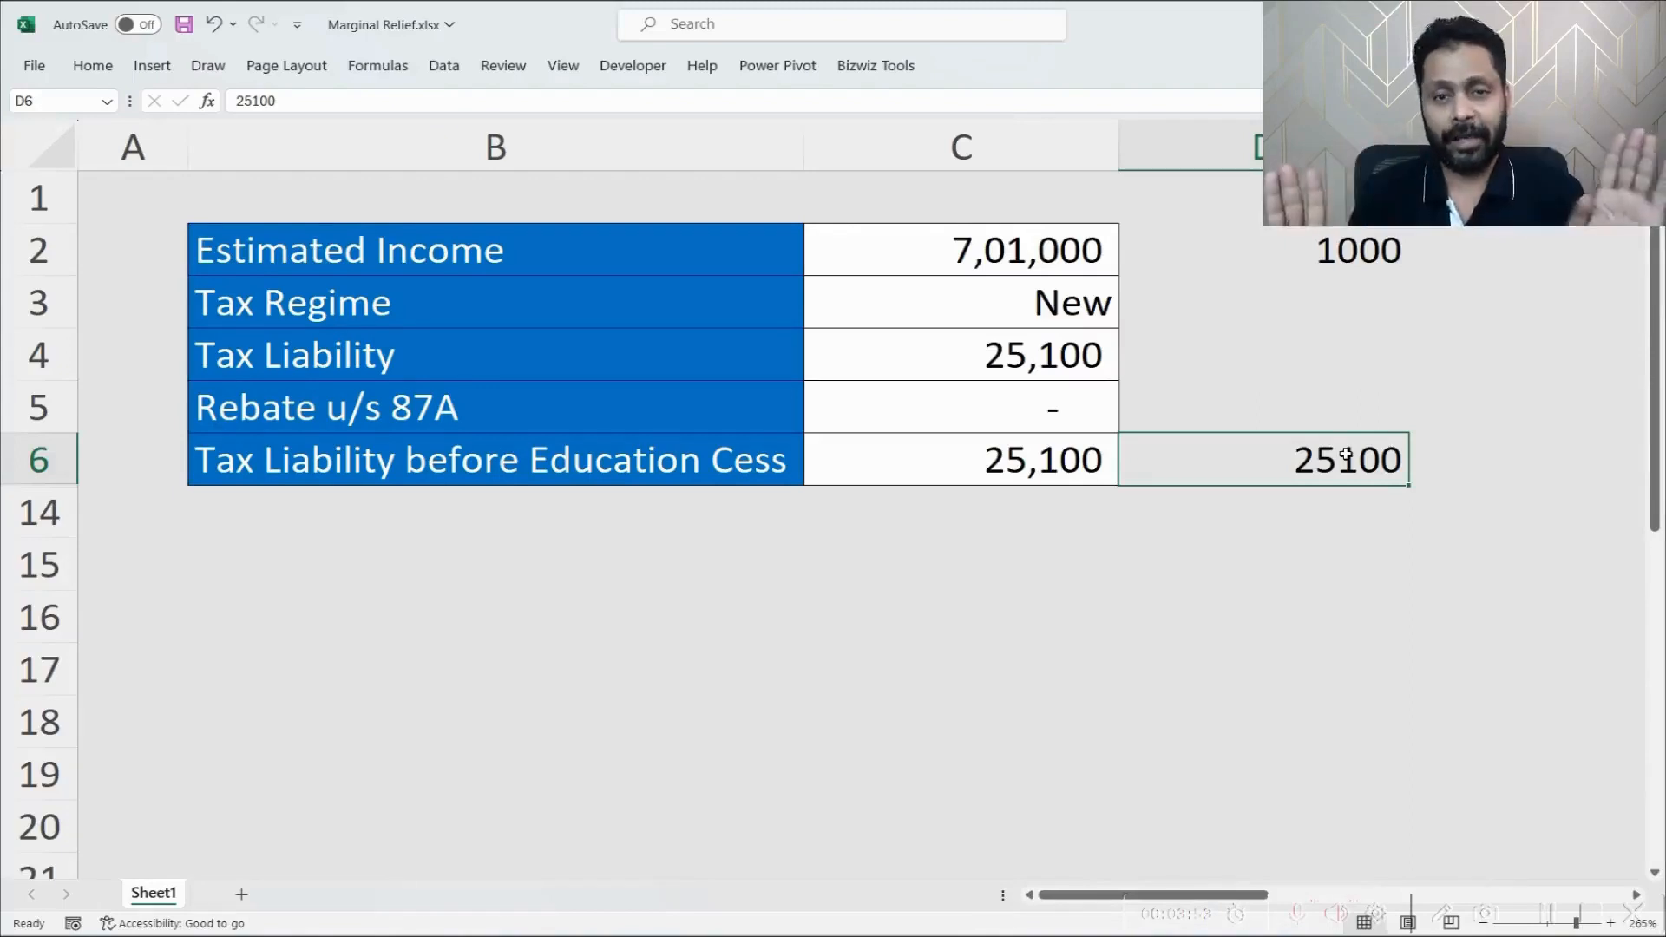
pyautogui.click(1309, 249)
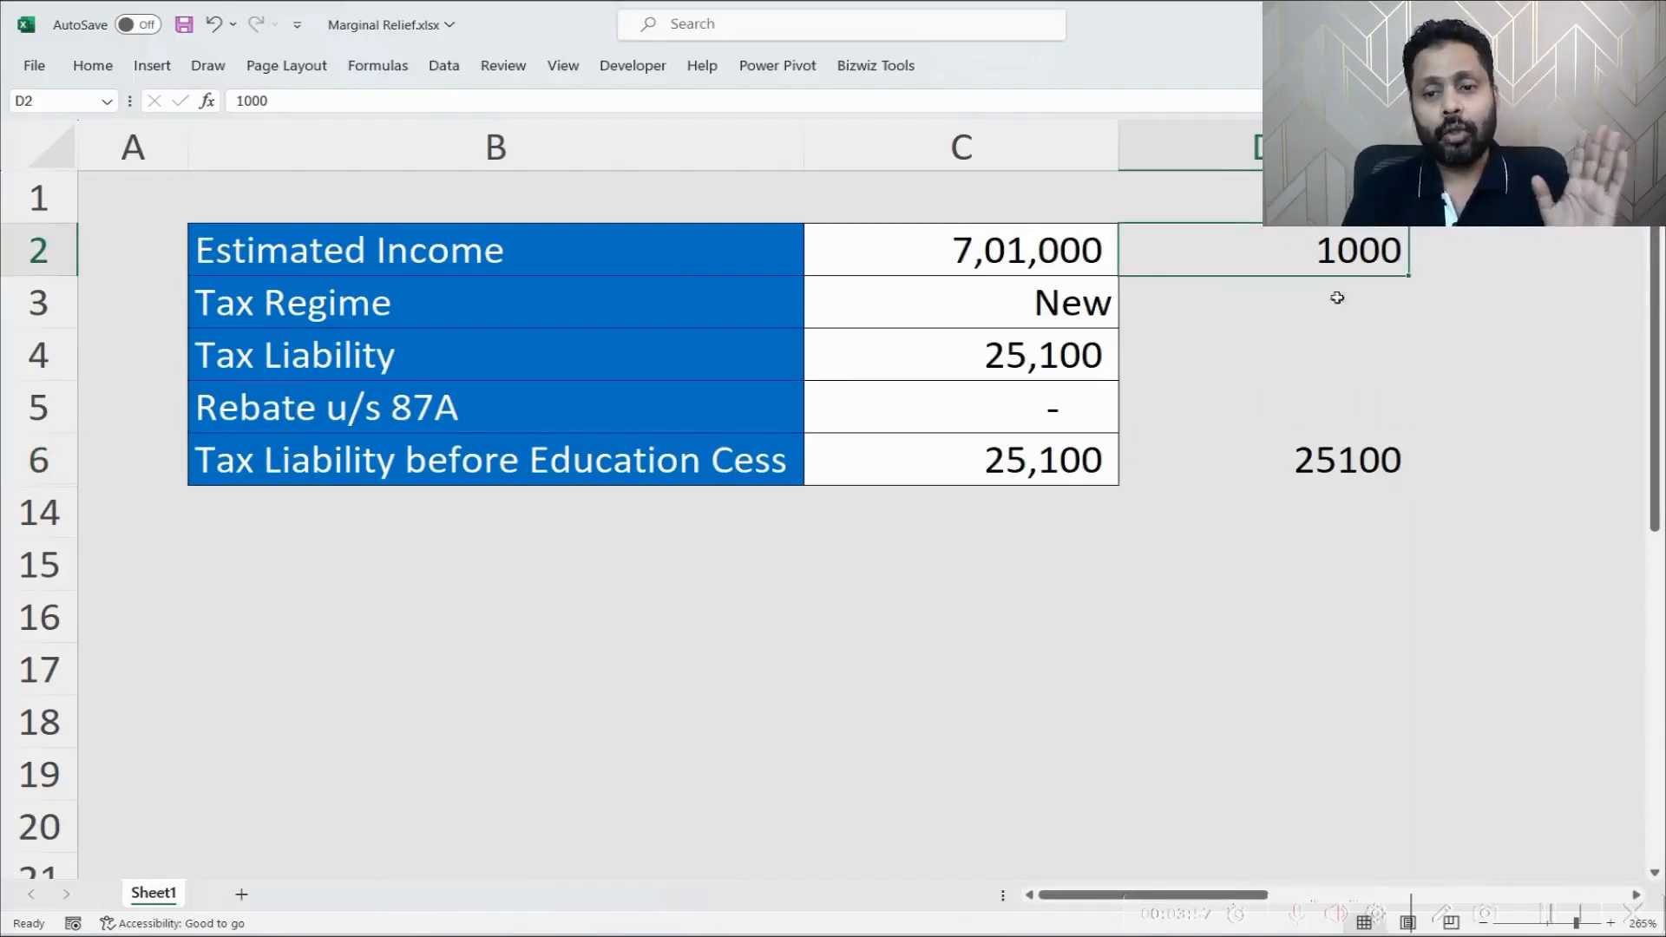
pyautogui.click(1338, 465)
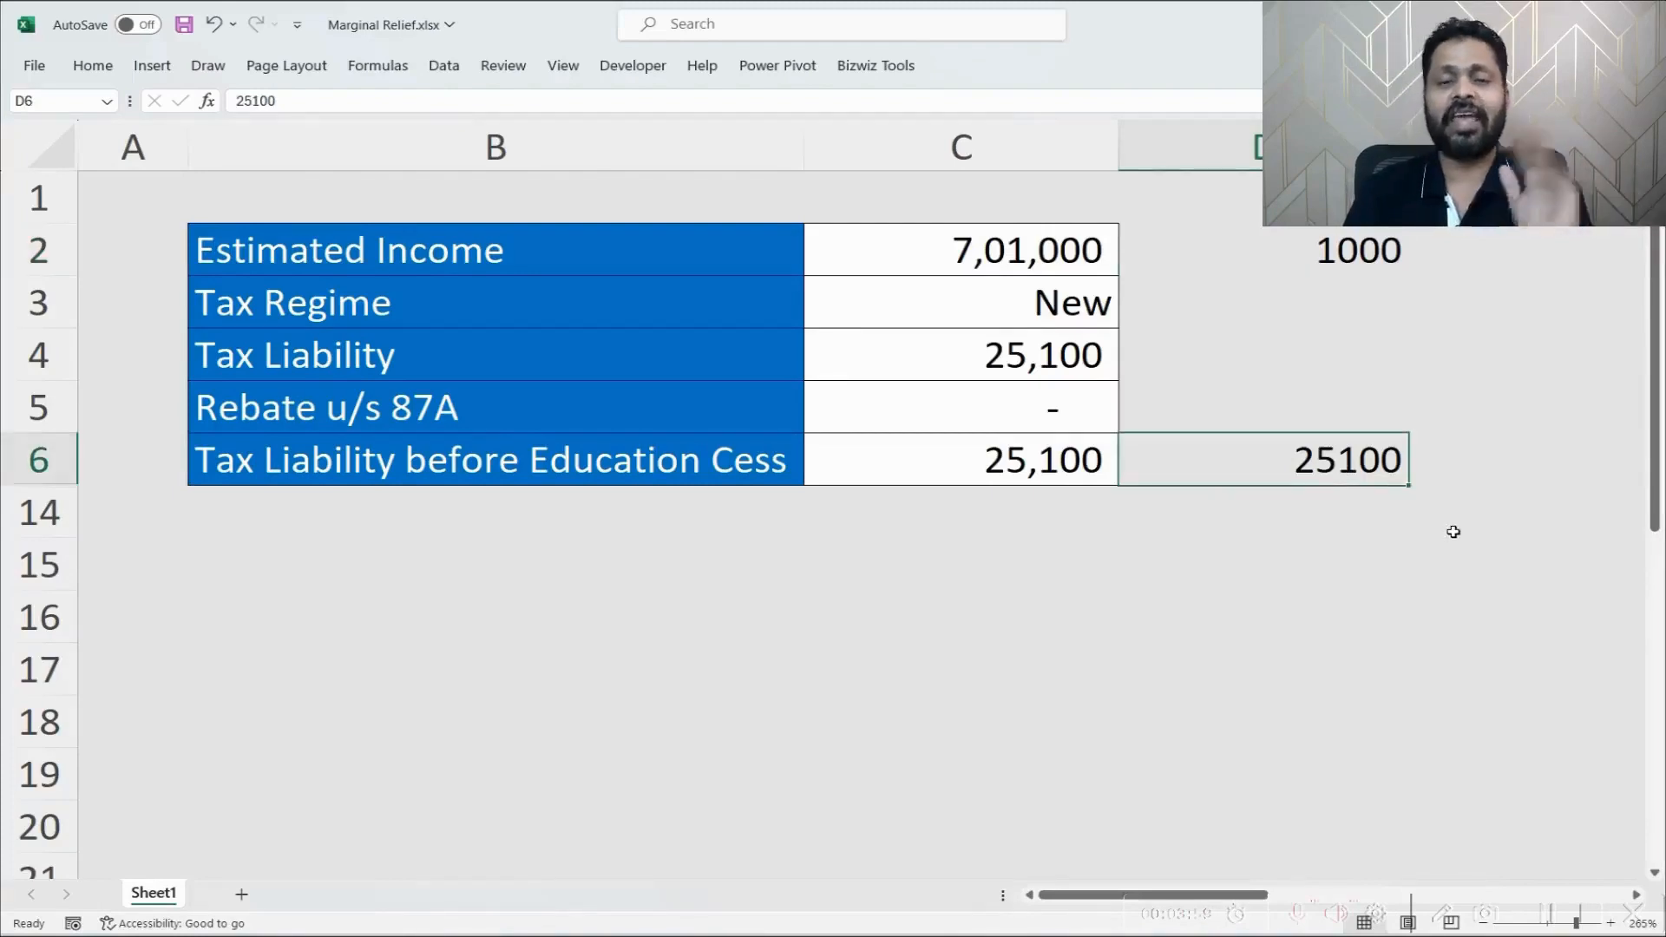
# Enter the formula =D6-D2 in D14 to subtract the extra income from the tax amount.
pyautogui.click(1353, 515)
pyautogui.write('=')
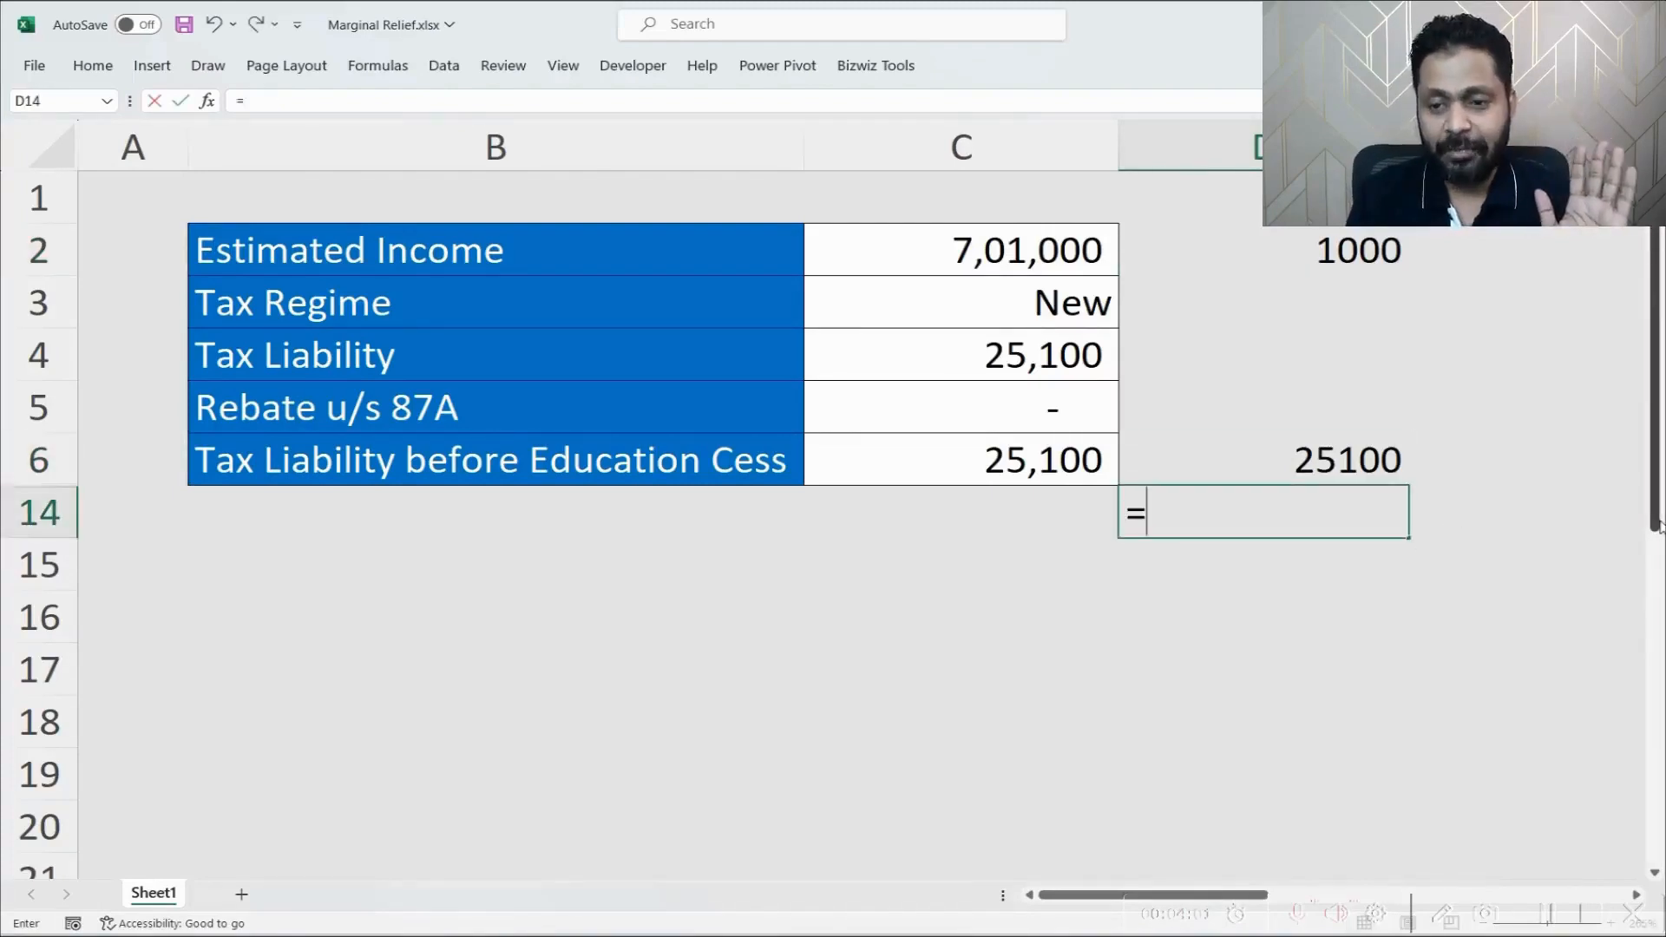
pyautogui.press('Up')
pyautogui.write('-')
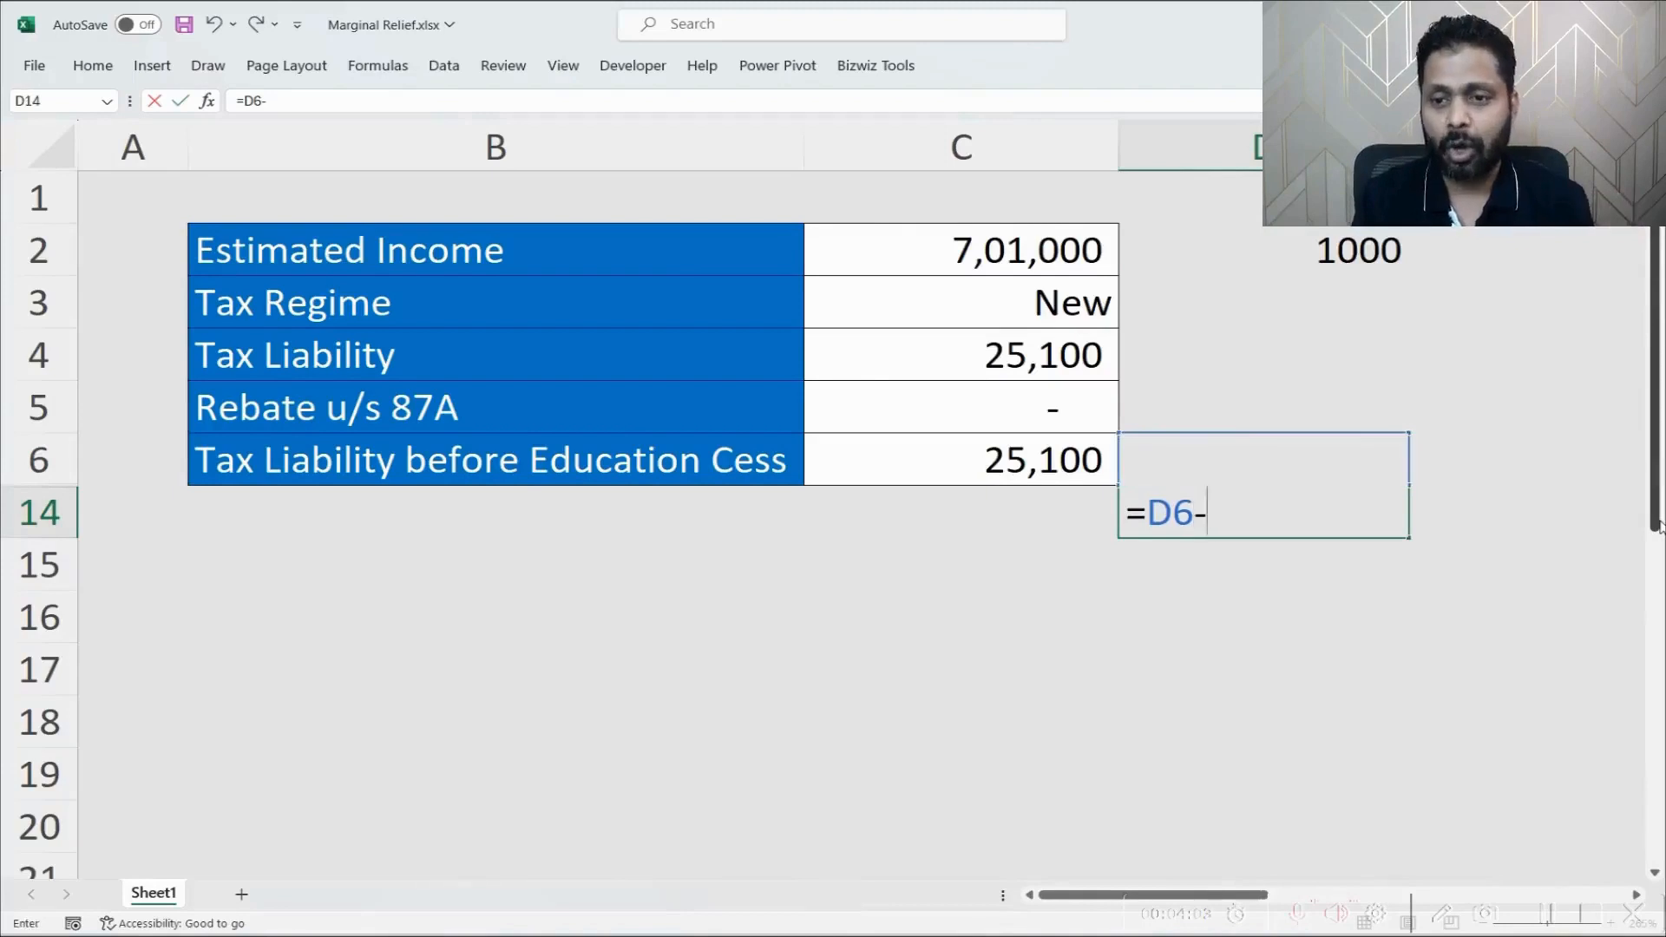
pyautogui.press('Up')
pyautogui.press('Up')
pyautogui.press('Up')
pyautogui.press('Up')
pyautogui.press('Up')
pyautogui.press('Return')
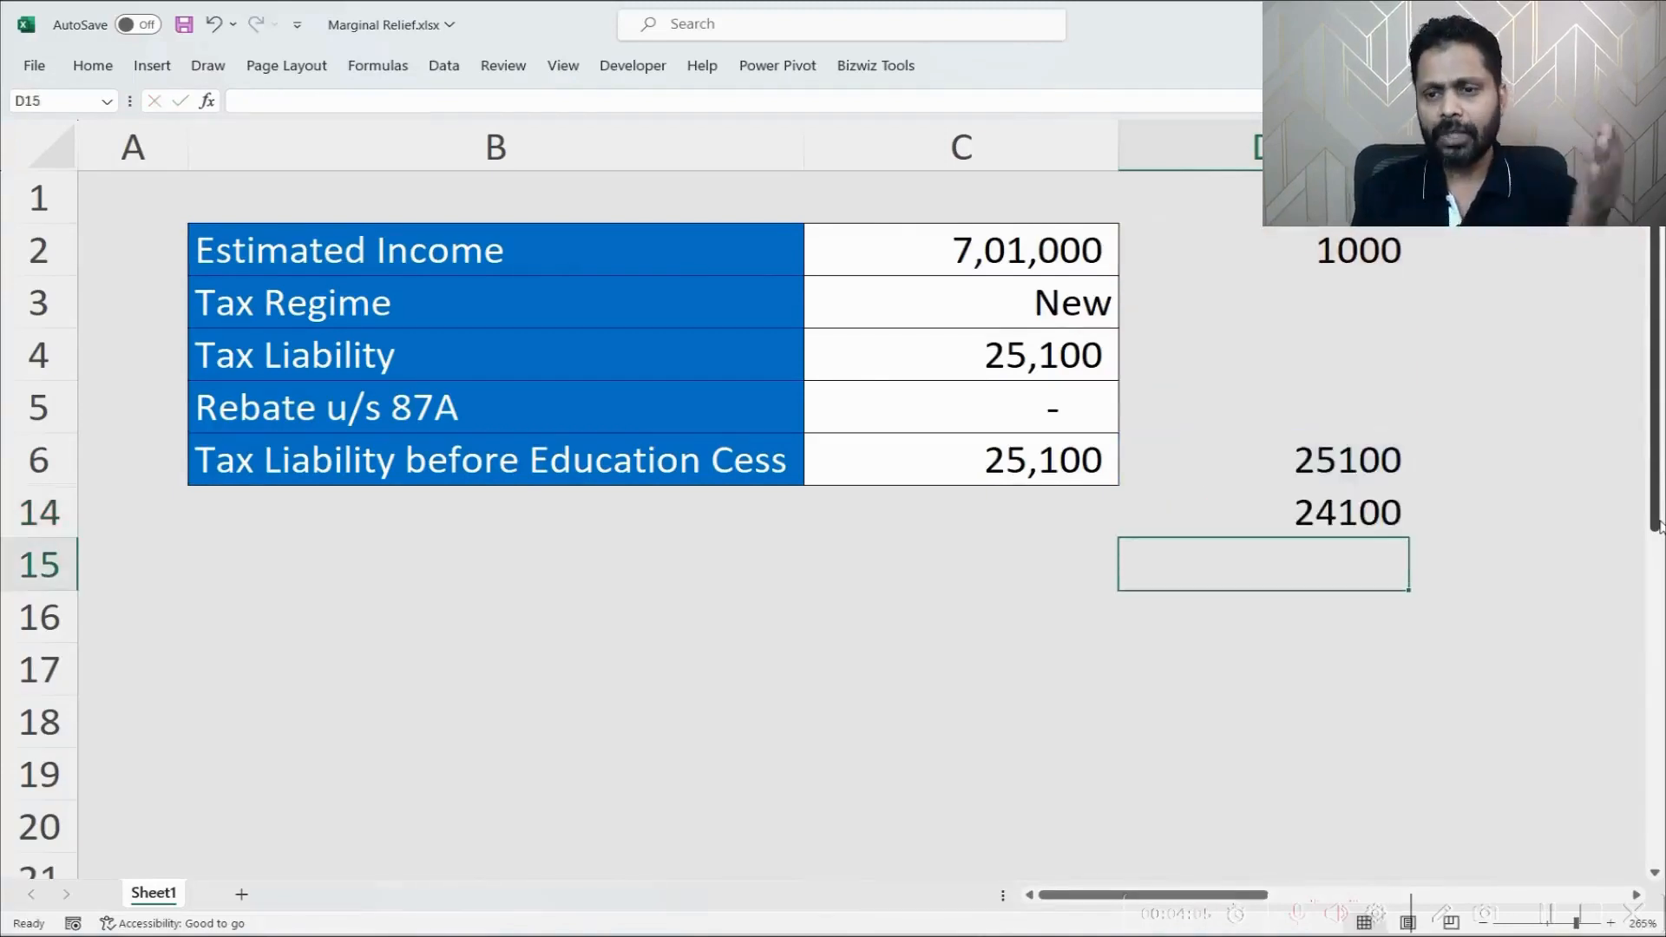
# Compare the tax amount in D6 with the extra income in D2 and the difference in D14.
pyautogui.press('Up')
pyautogui.press('Up')
pyautogui.press('Left')
pyautogui.press('Right')
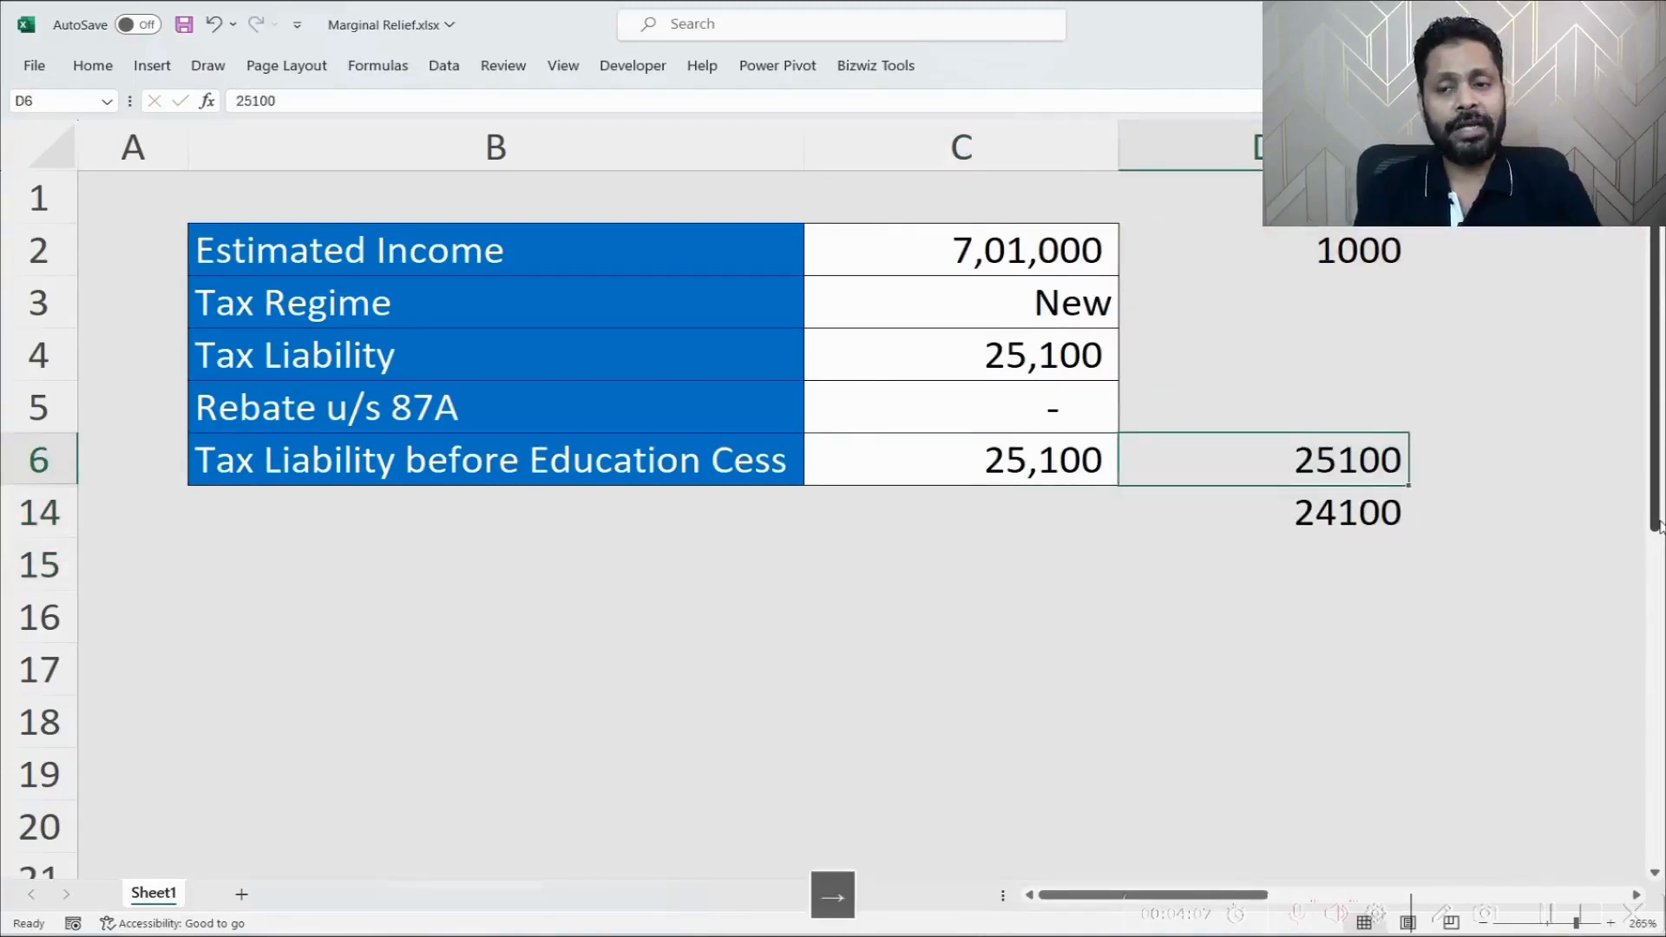
pyautogui.press('Up')
pyautogui.press('Up')
pyautogui.press('Up')
pyautogui.press('Up')
pyautogui.press('Down')
pyautogui.press('Down')
pyautogui.press('Down')
pyautogui.press('Down')
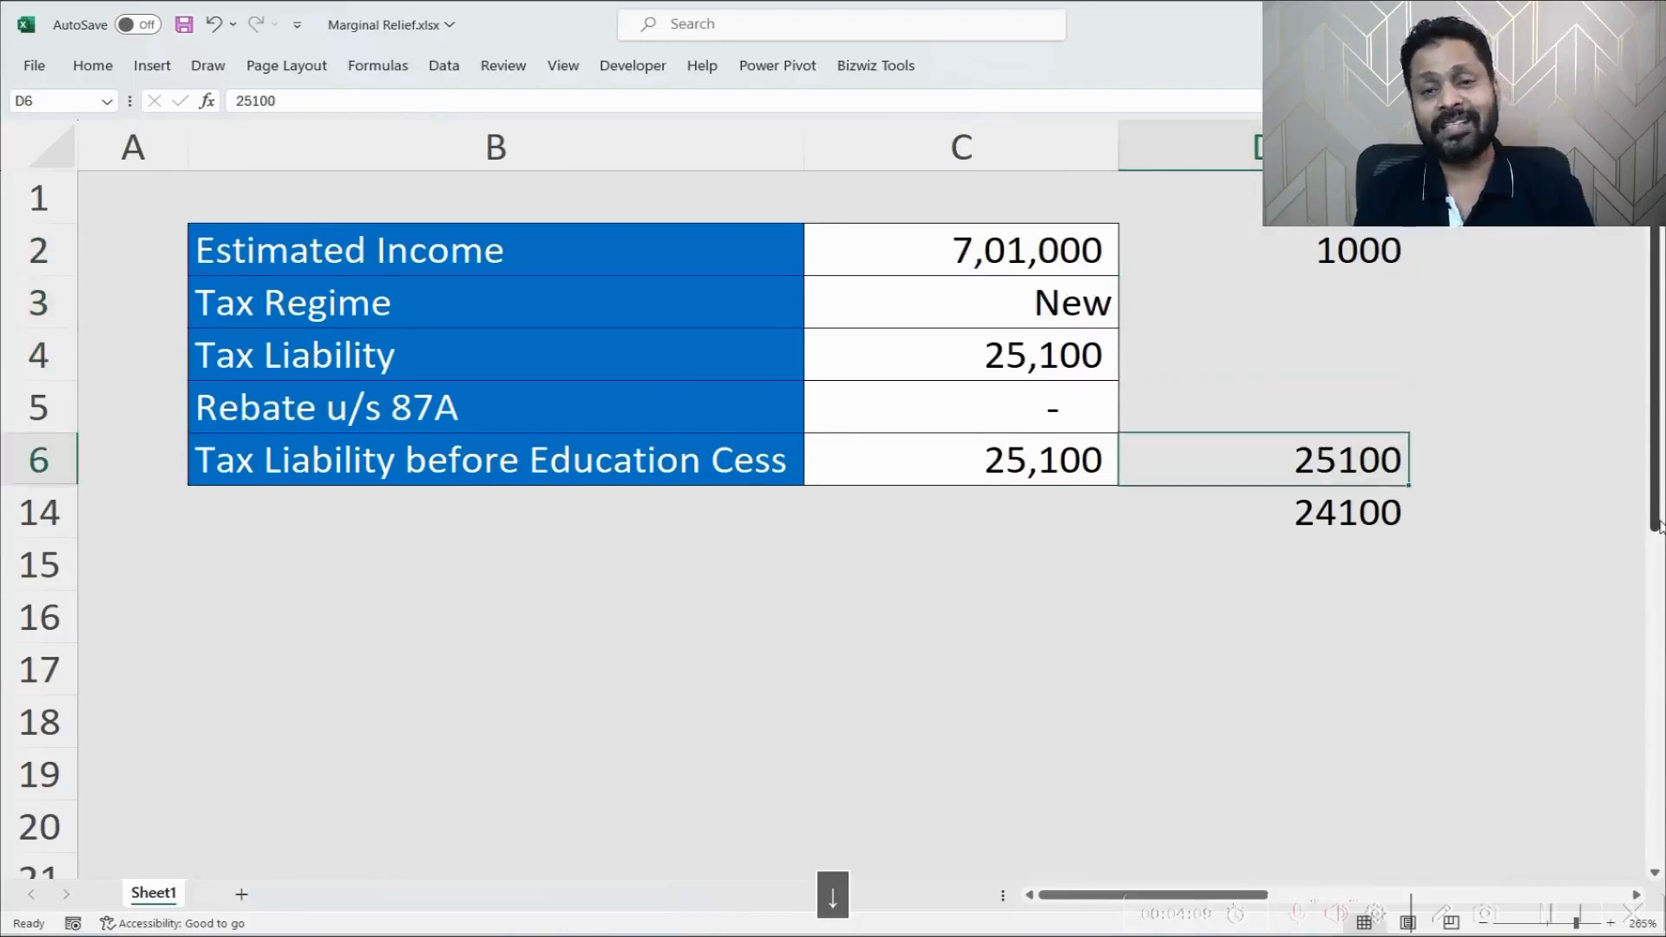
pyautogui.press('Up')
pyautogui.press('Up')
pyautogui.press('Up')
pyautogui.press('Up')
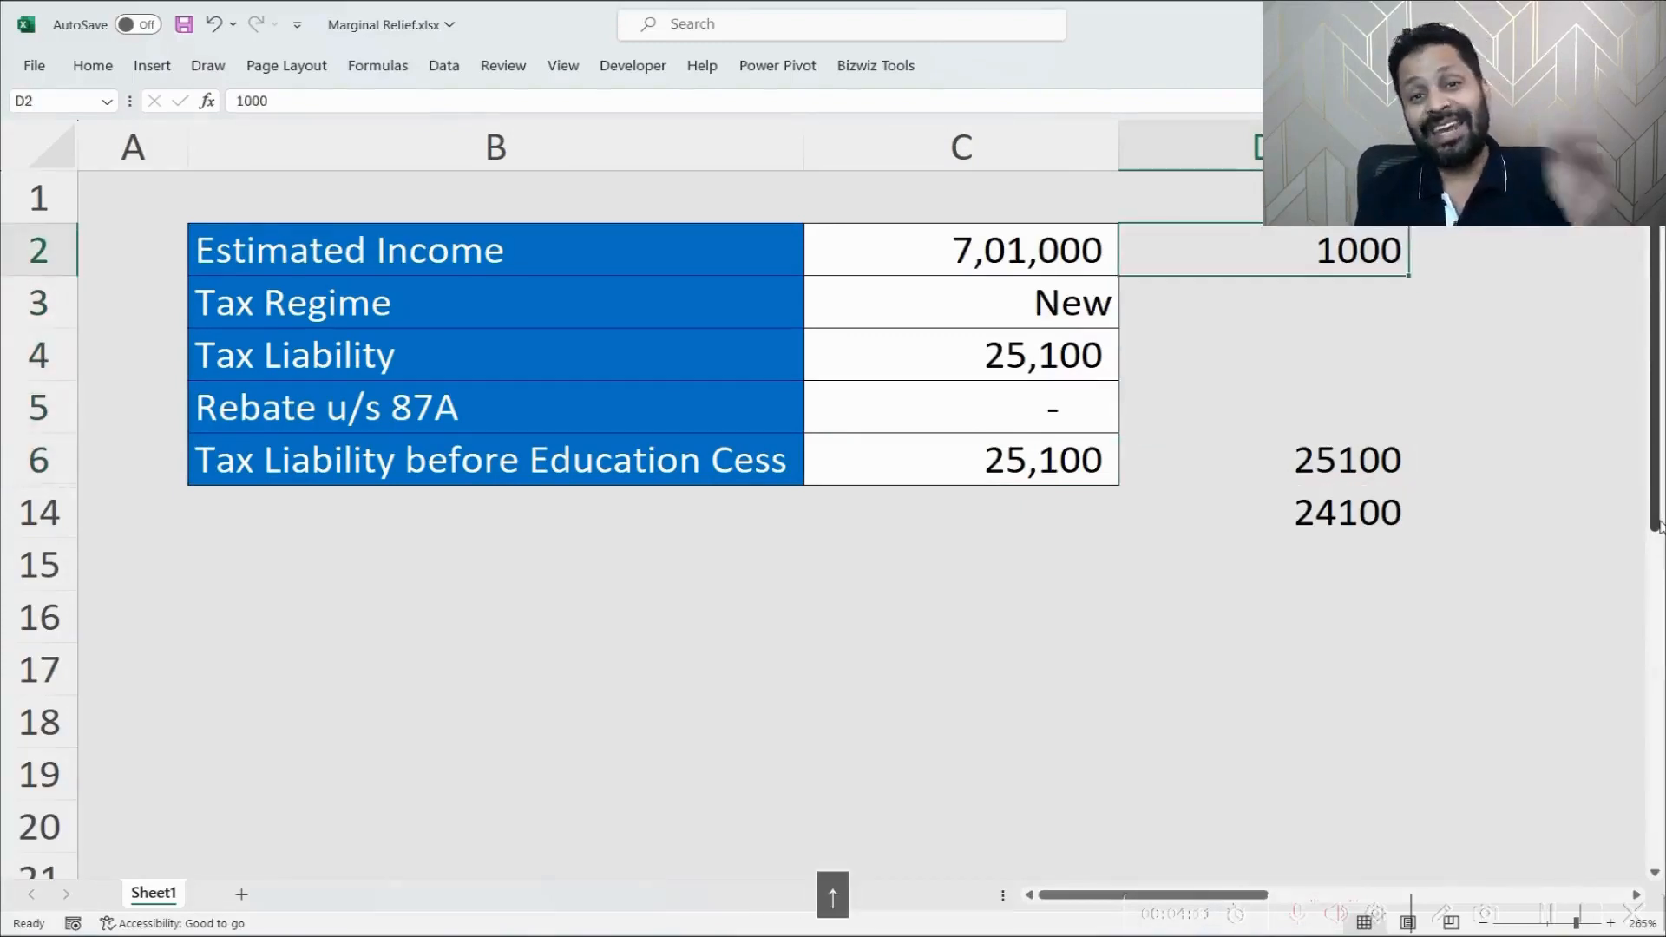
pyautogui.press('Down')
pyautogui.press('Down')
pyautogui.press('Down')
pyautogui.press('Down')
pyautogui.press('Down')
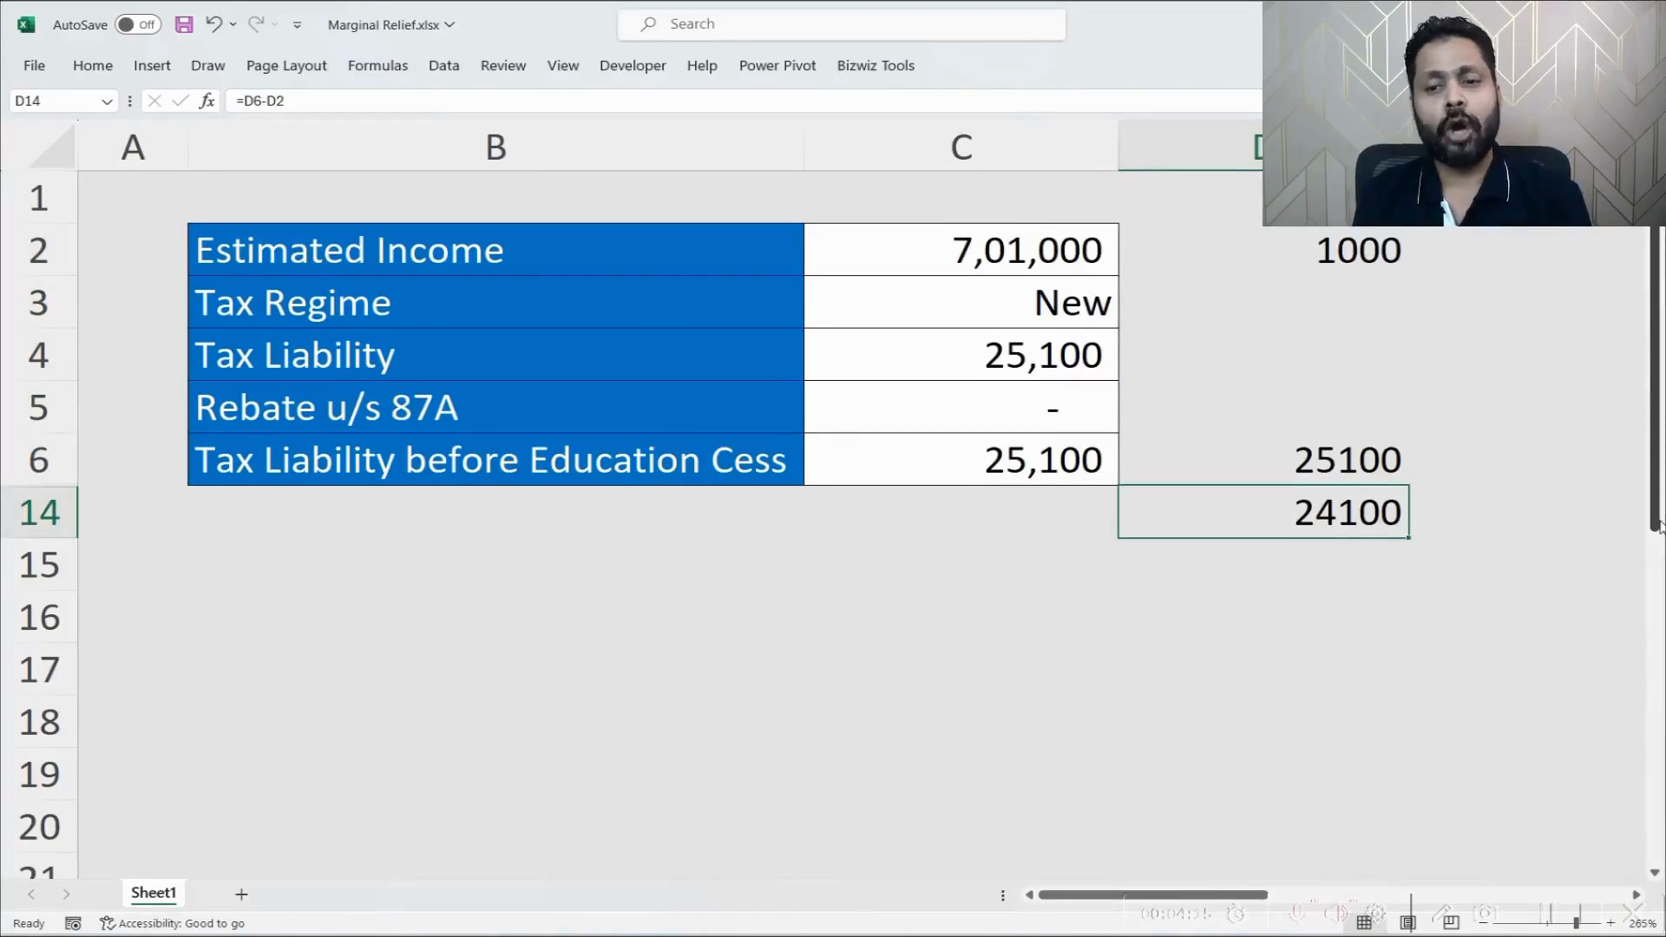
# Clear the difference formula from D14.
pyautogui.press('Left')
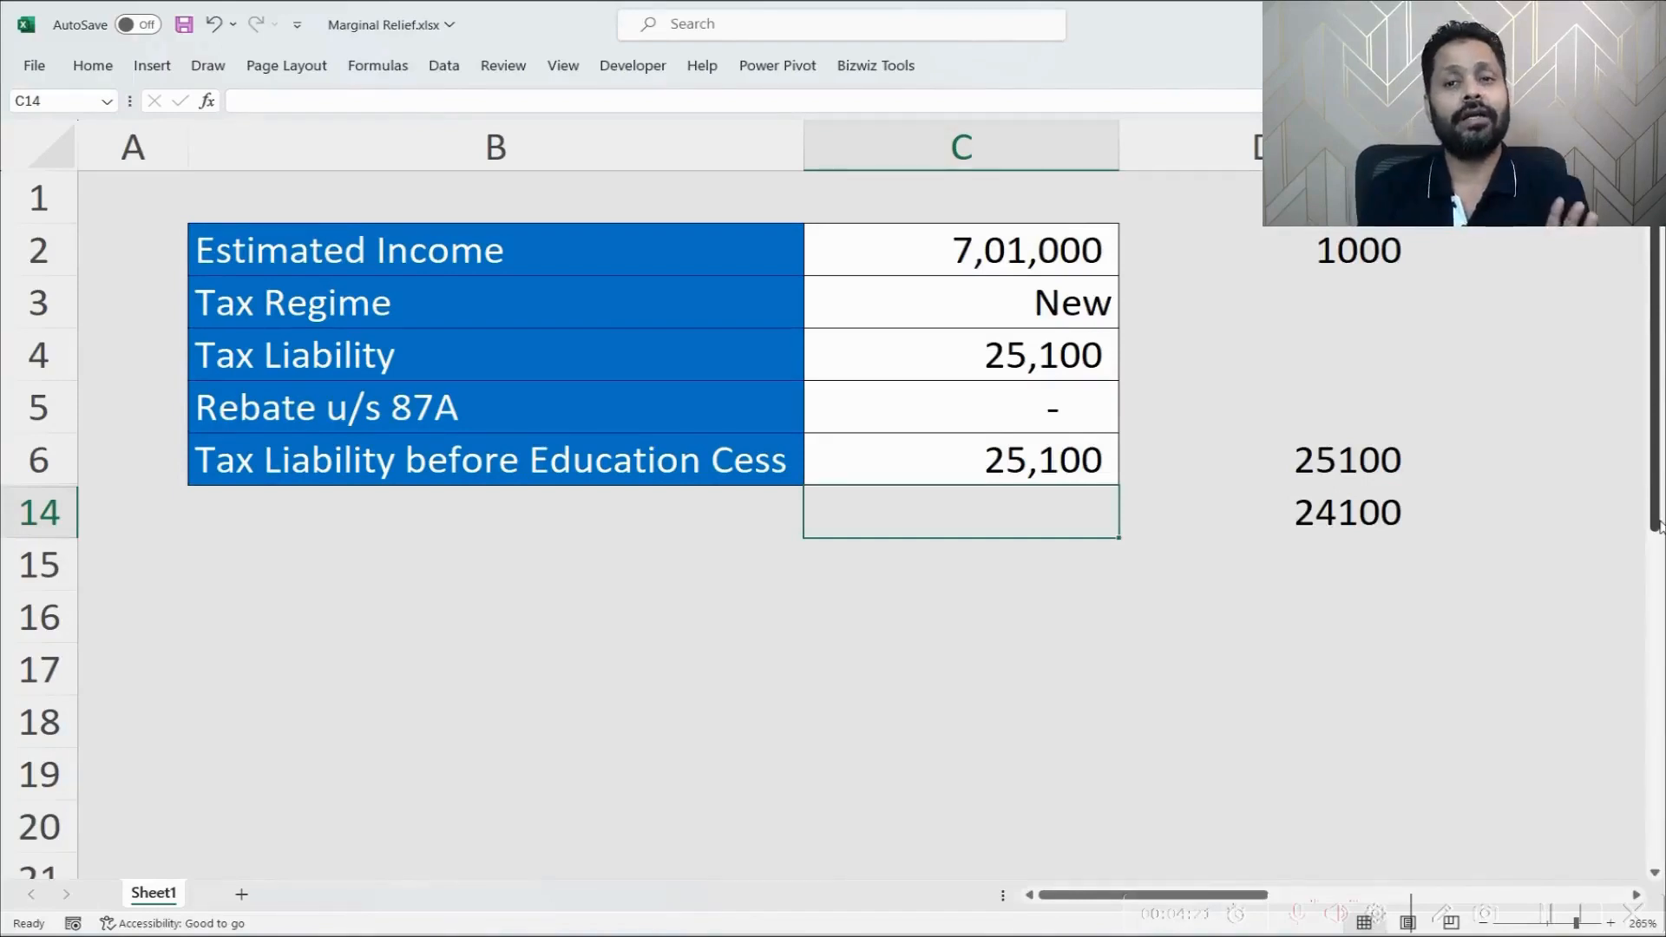
pyautogui.press('Right')
pyautogui.press('F2')
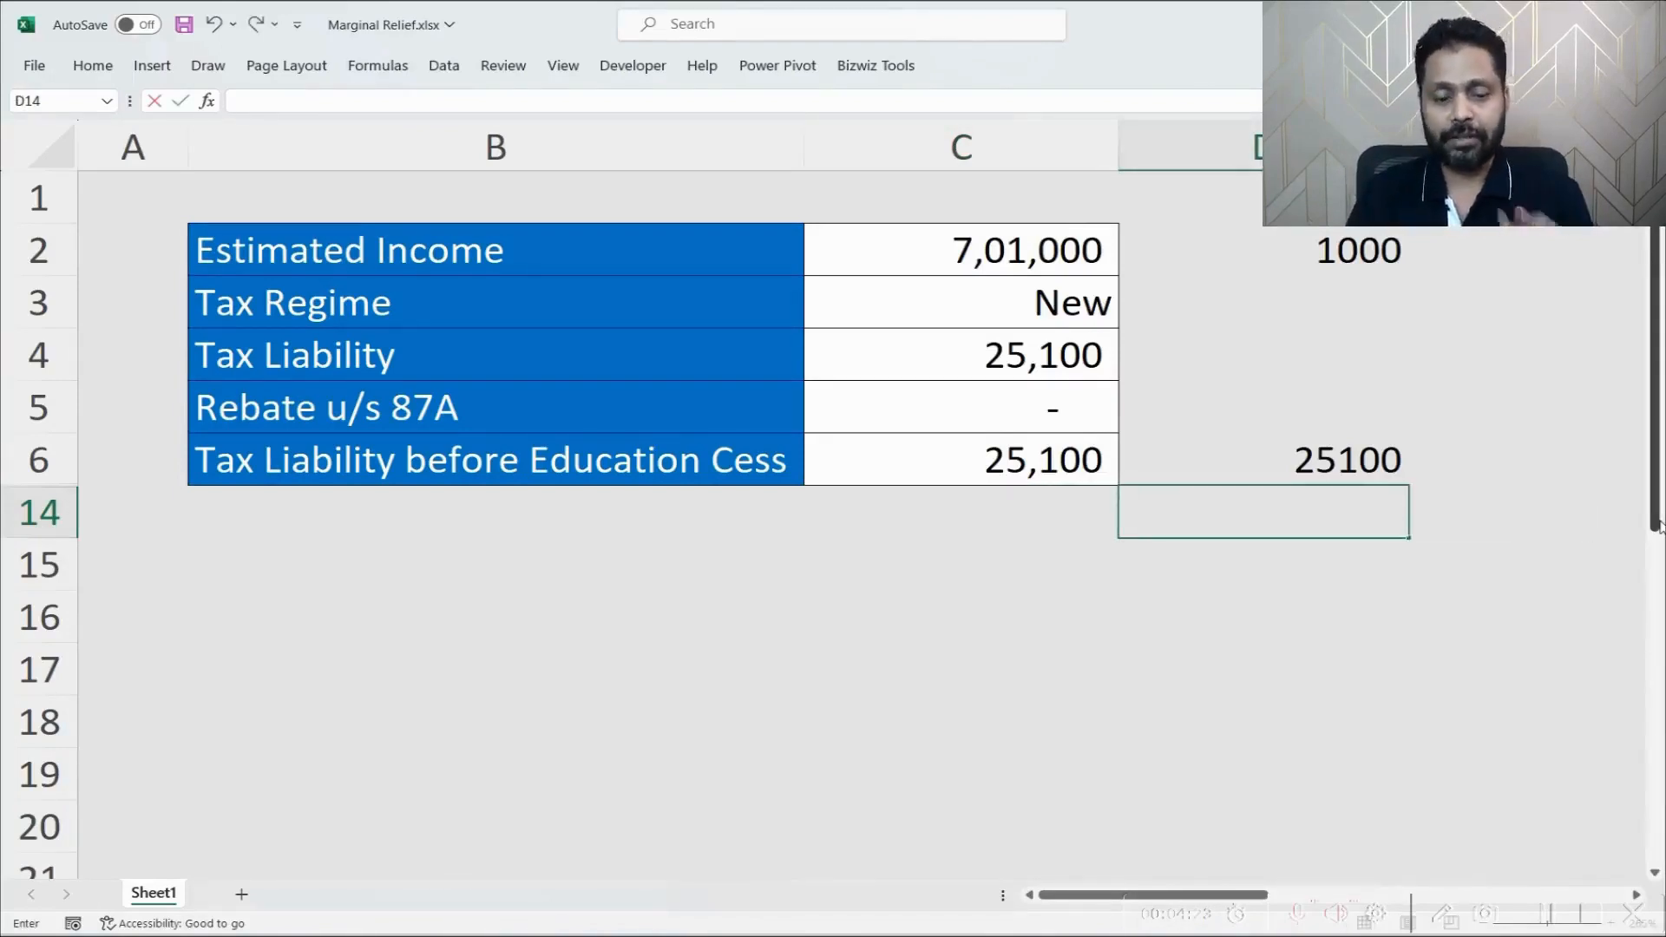
pyautogui.press('Escape')
# Unhide the rows between row 6 and row 14.
pyautogui.moveTo(60, 476); pyautogui.dragTo(44, 514)
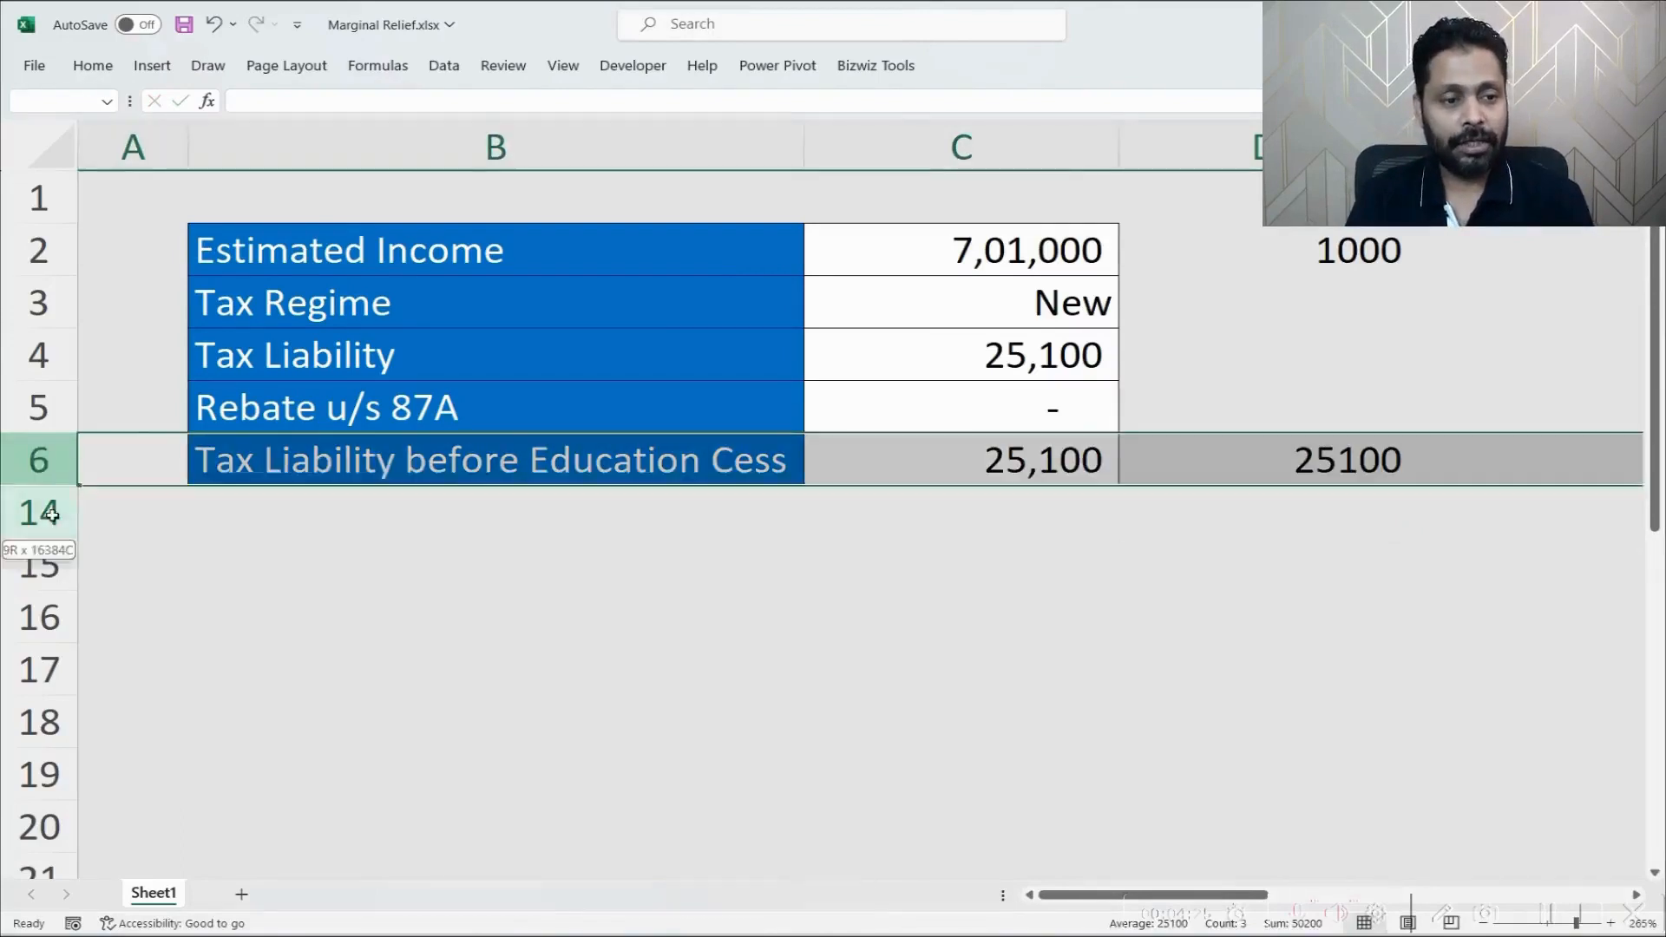
pyautogui.rightClick(54, 517)
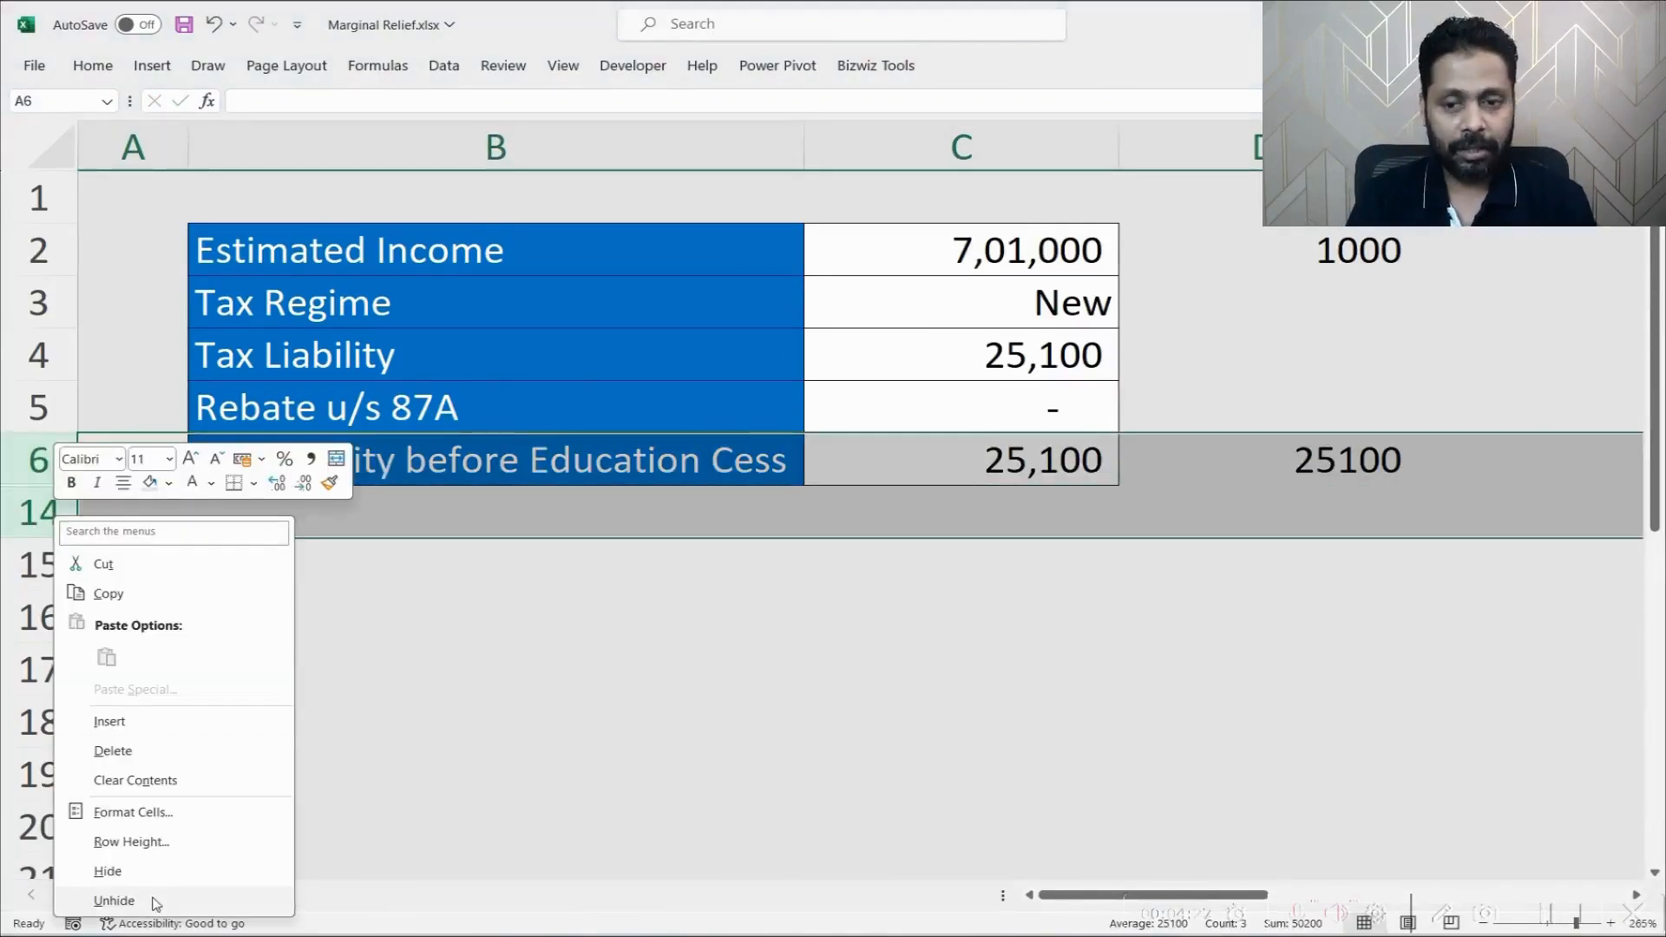
pyautogui.click(122, 901)
# Enter the formula =D6-D2 in D7 beside the Marginal Relief row.
pyautogui.click(963, 514)
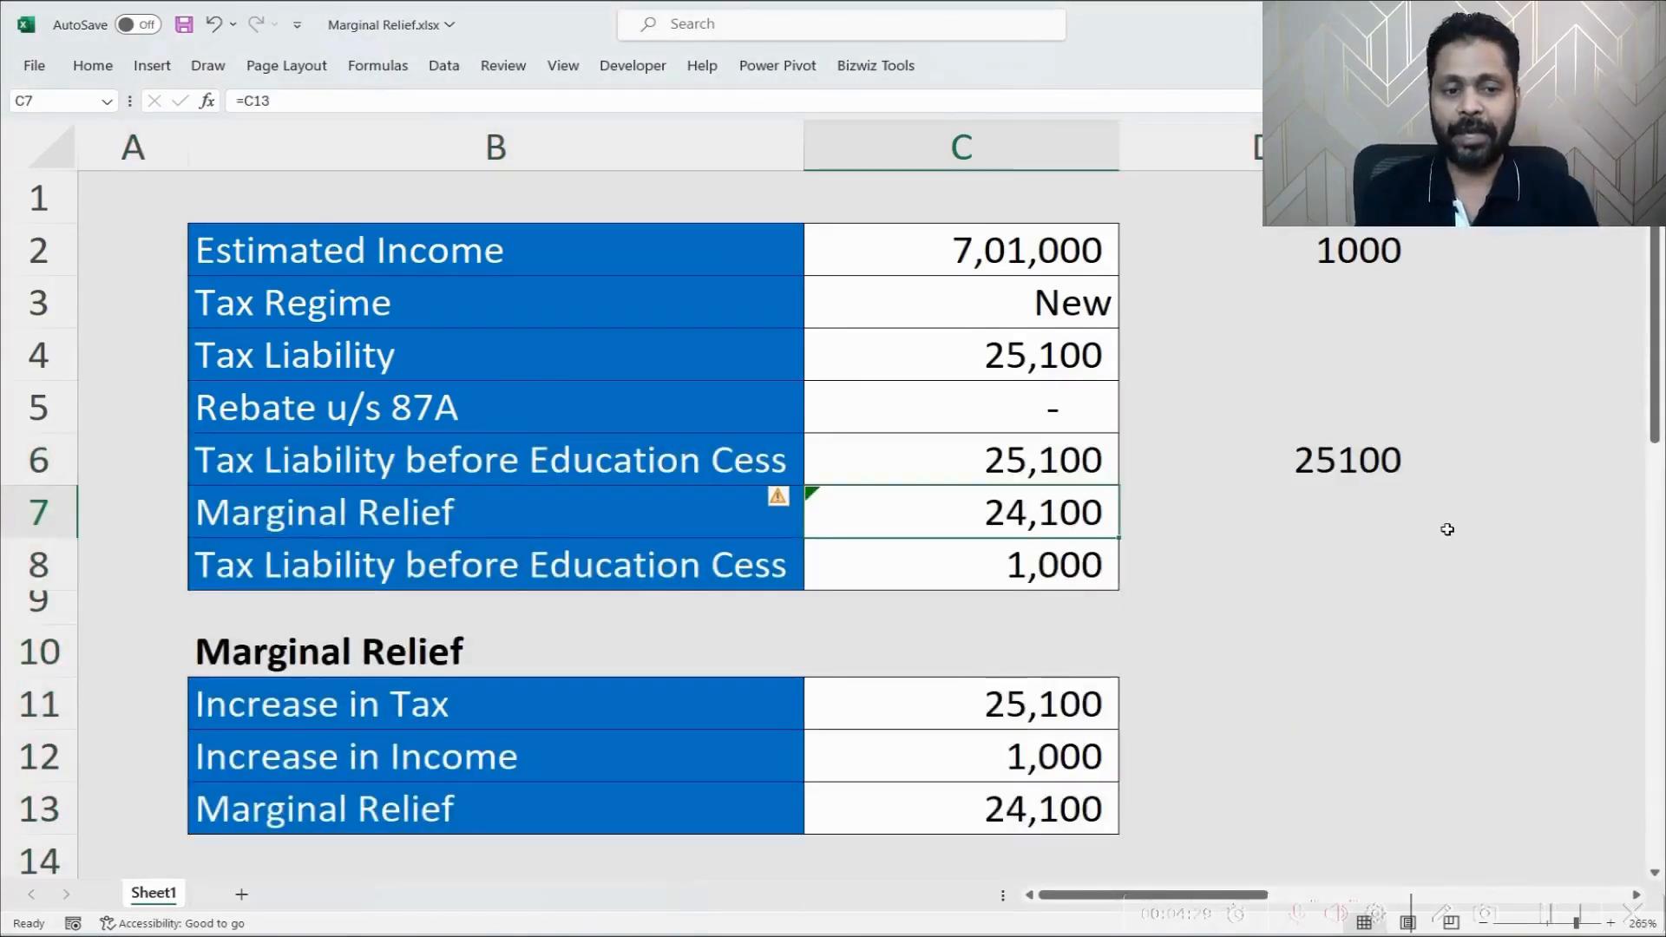
pyautogui.press('Left')
pyautogui.press('Right')
pyautogui.press('Right')
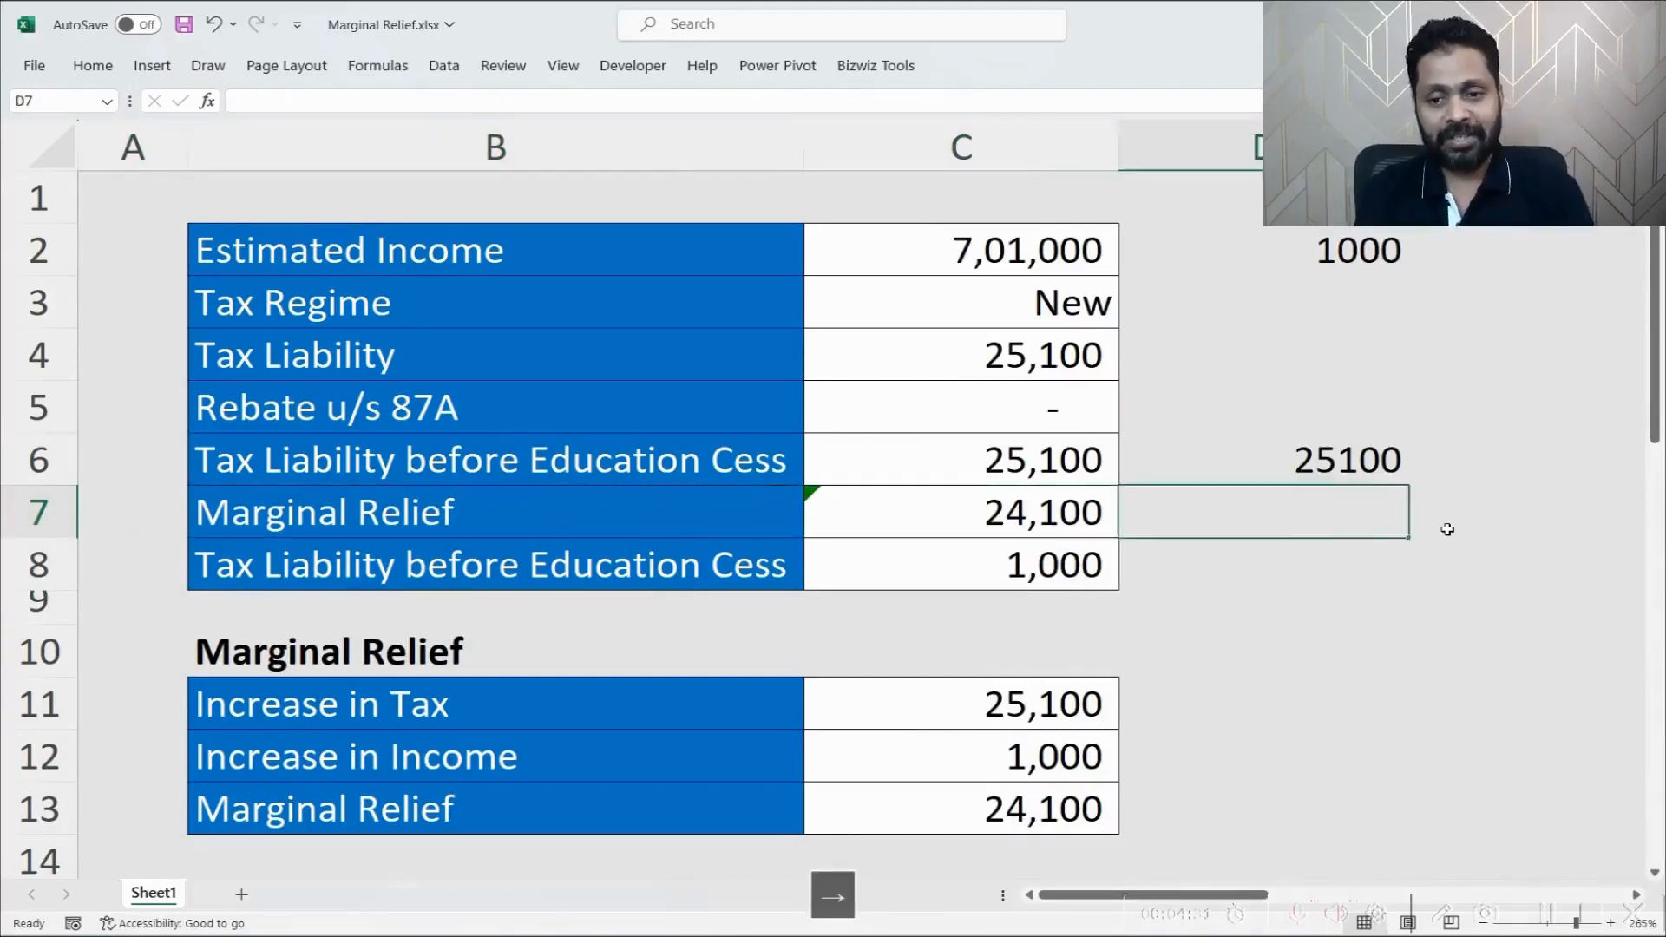
pyautogui.write('=')
pyautogui.press('Up')
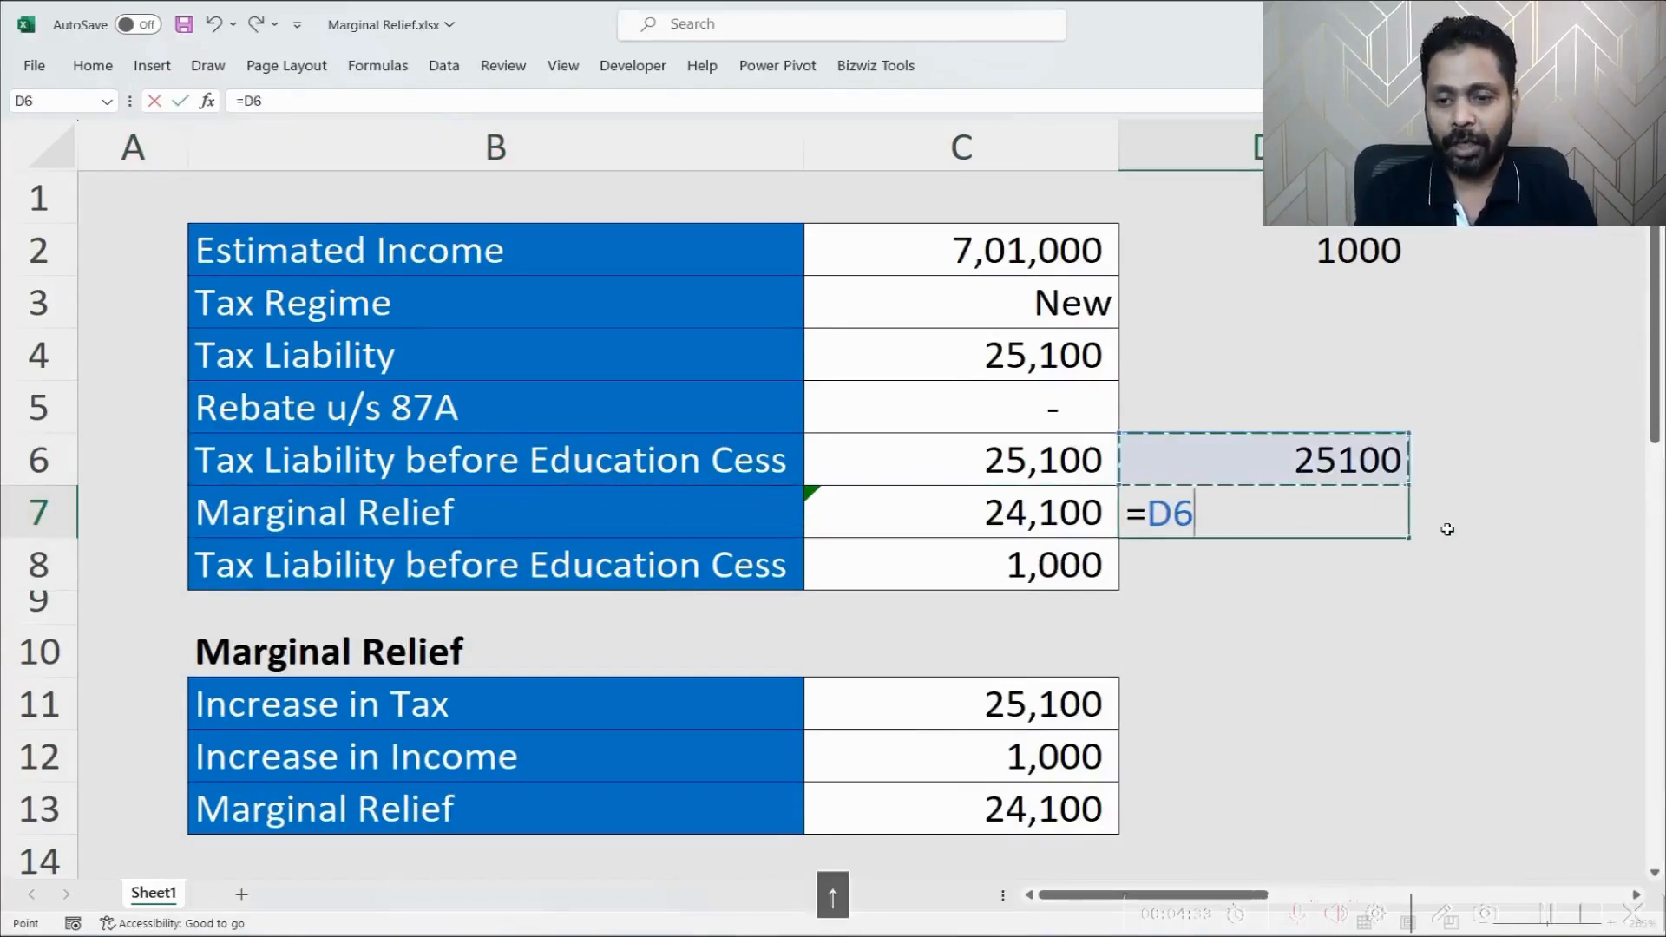
pyautogui.write('-')
pyautogui.press('Up')
pyautogui.press('Up')
pyautogui.press('Up')
pyautogui.press('Up')
pyautogui.press('Up')
pyautogui.press('Return')
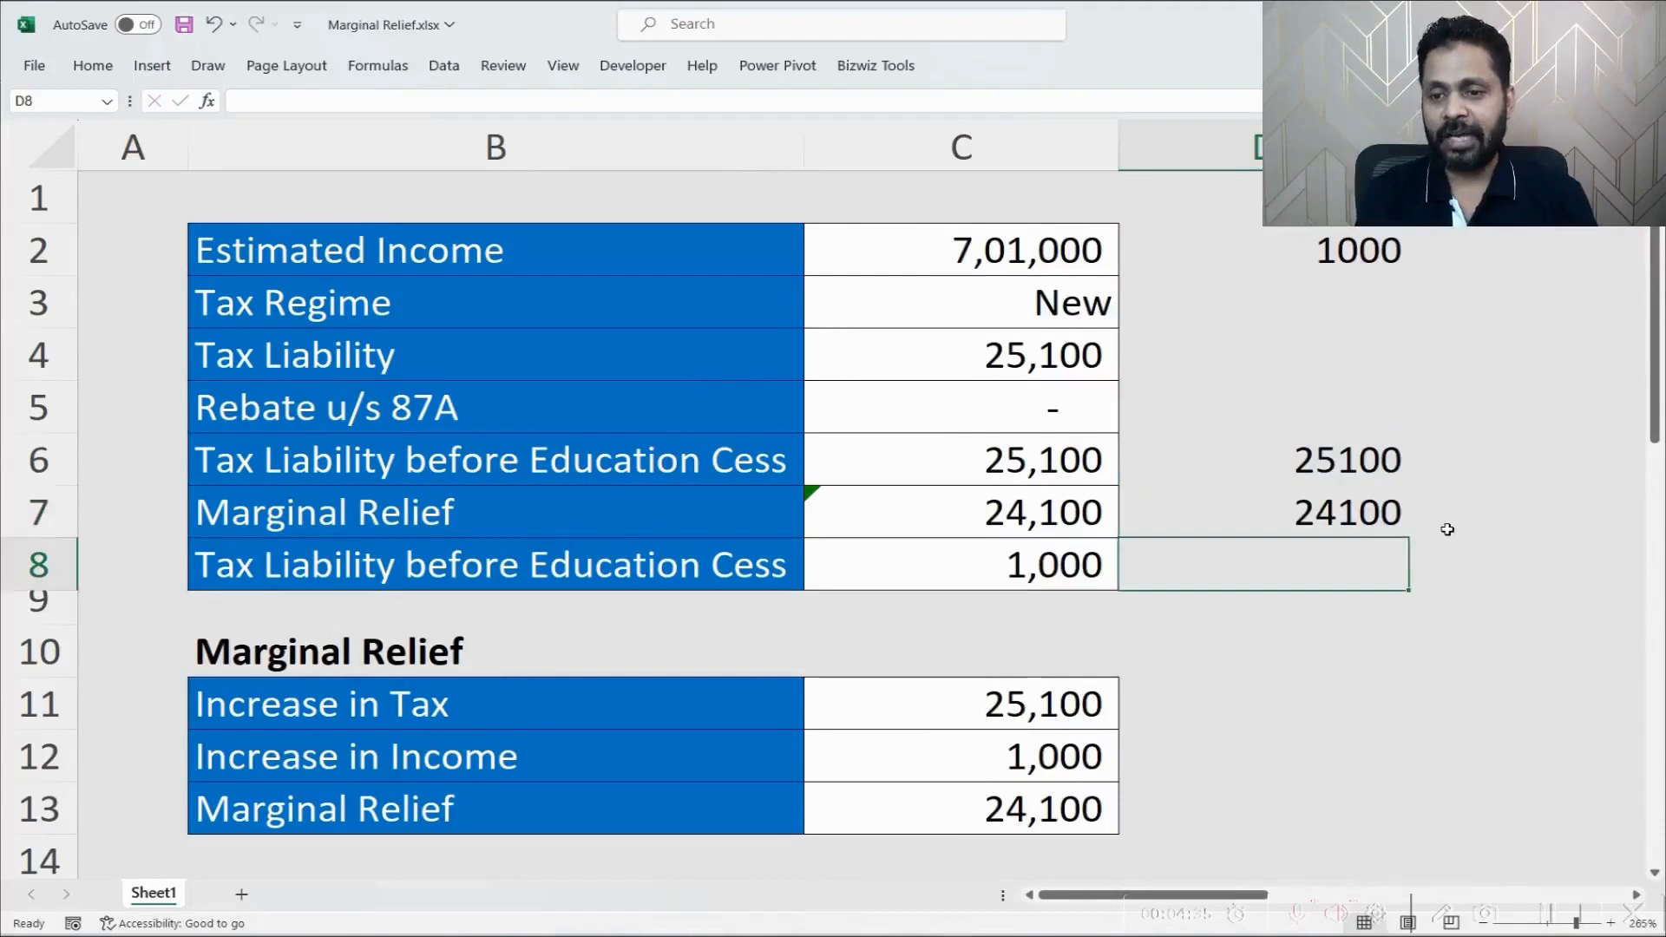
# Set the Estimated Income in C2 to 700000.
pyautogui.press('Up')
pyautogui.press('Left')
pyautogui.hotkey('shift', 'Left')
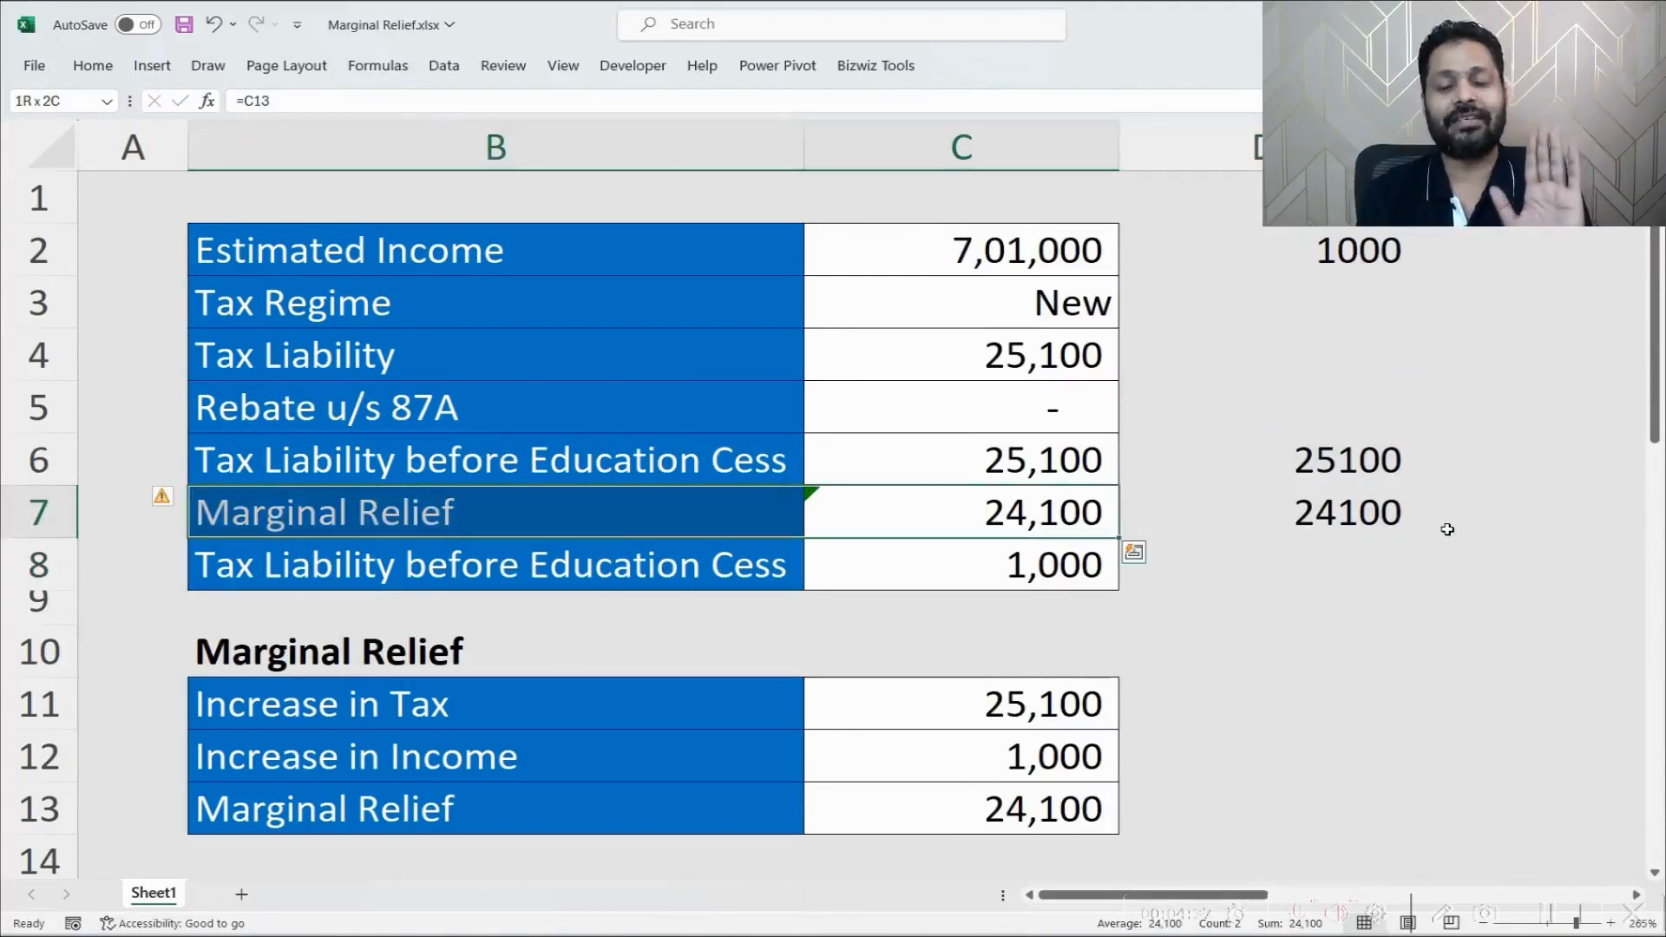
pyautogui.hotkey('ctrl', 'Up')
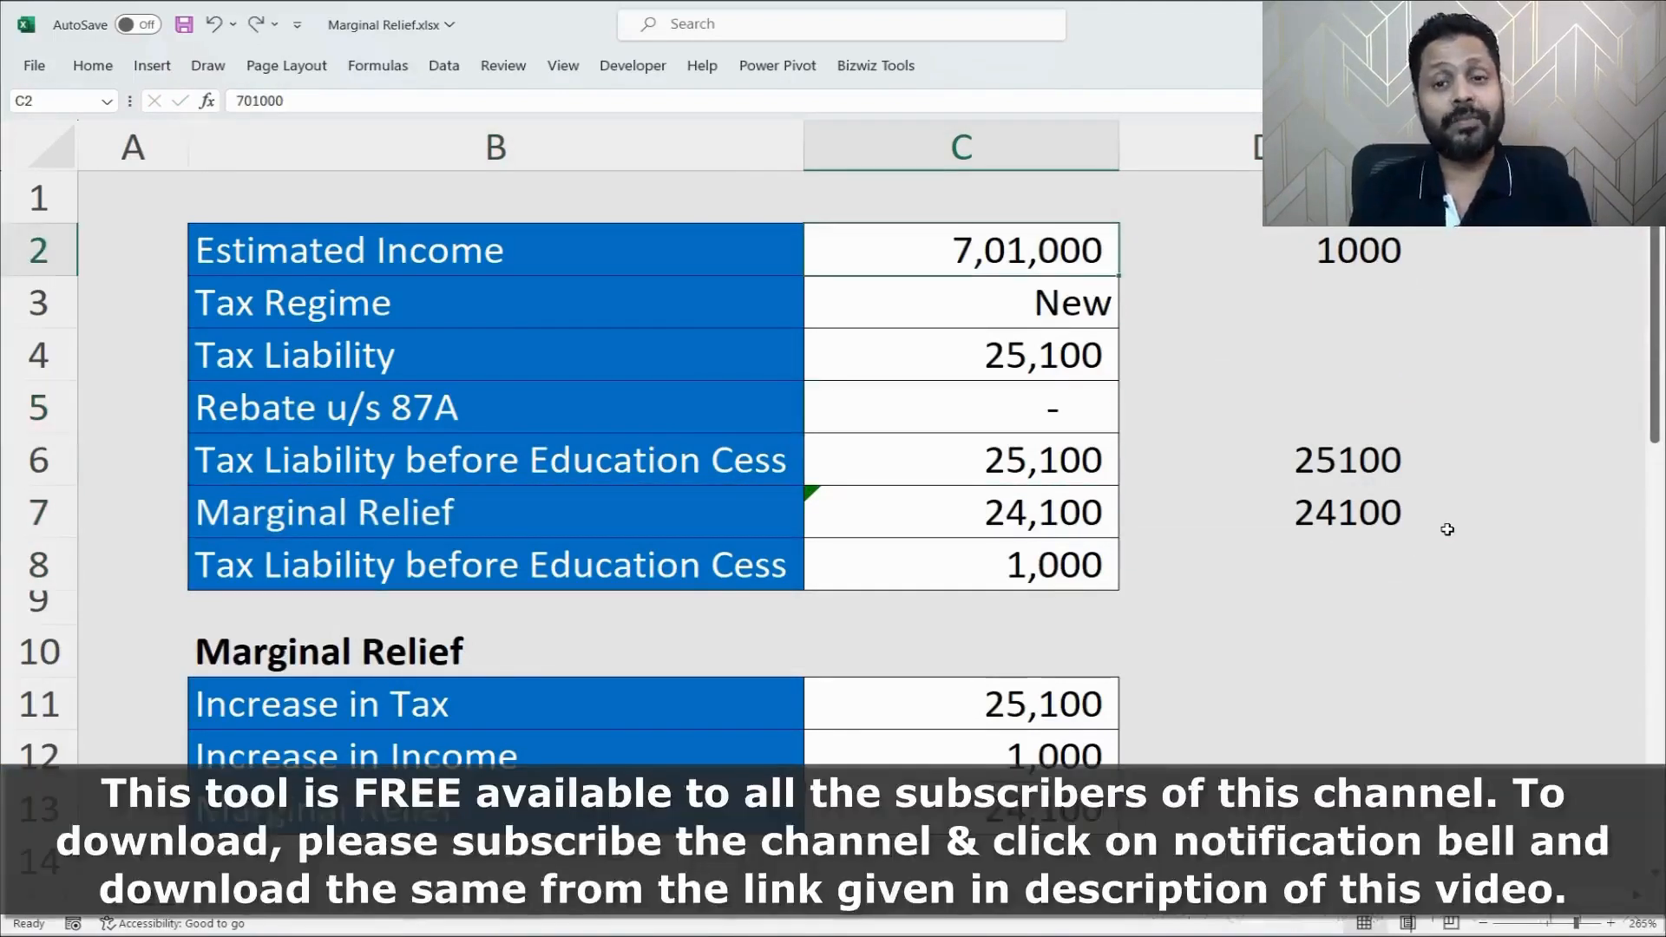
pyautogui.write('700000')
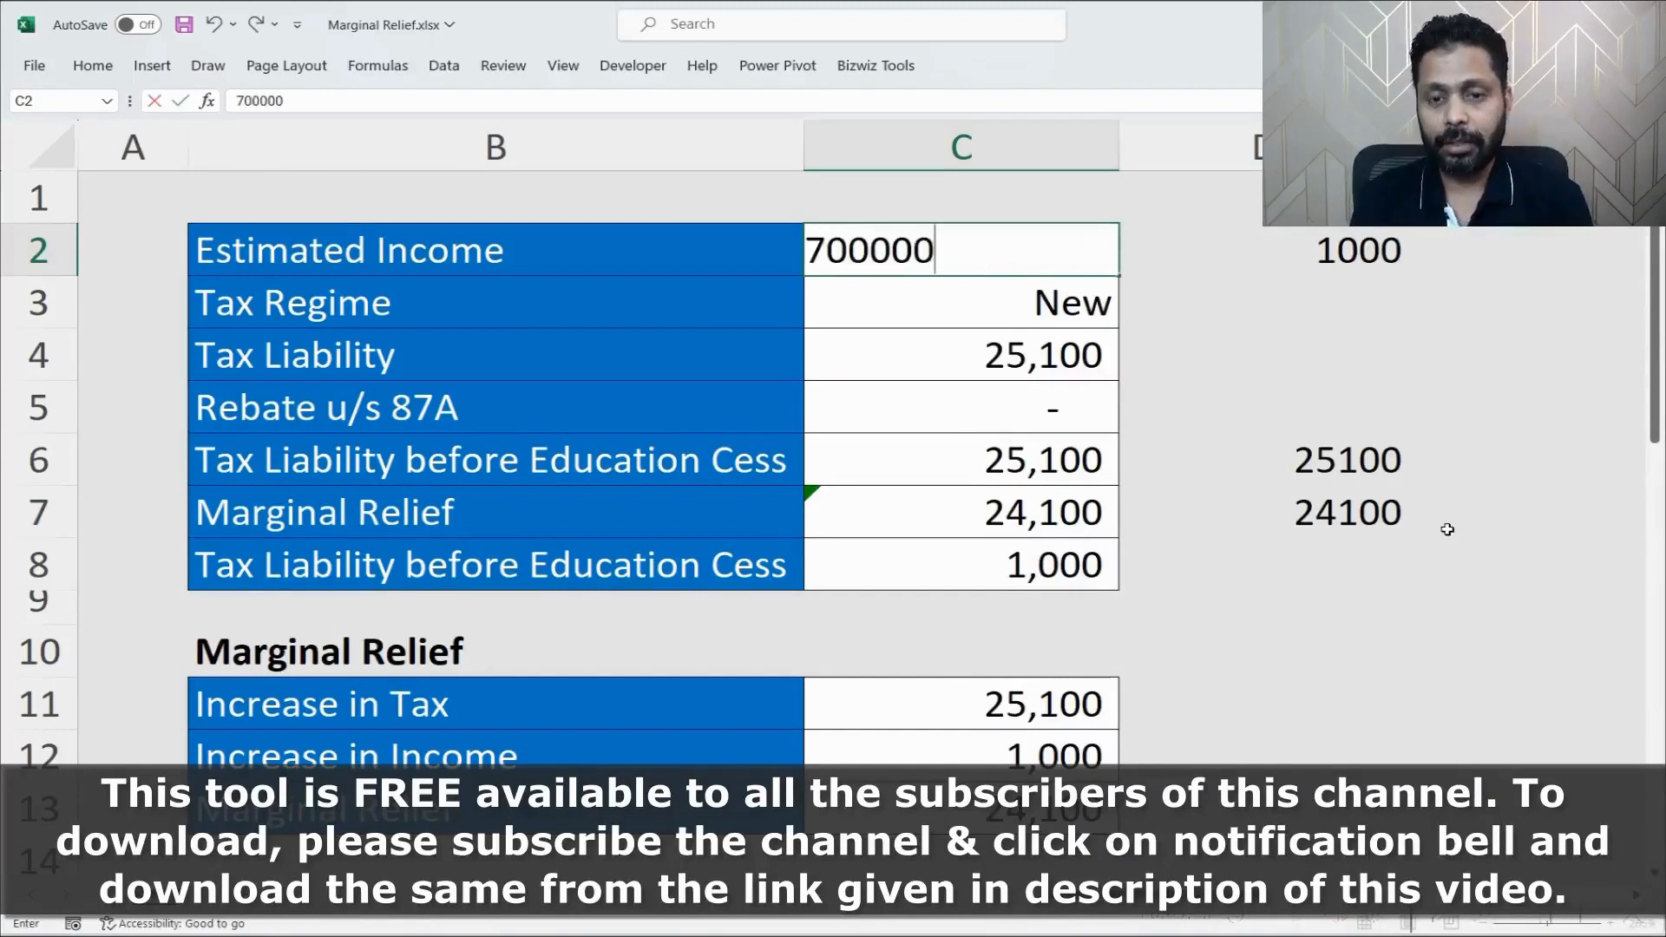
pyautogui.press('Return')
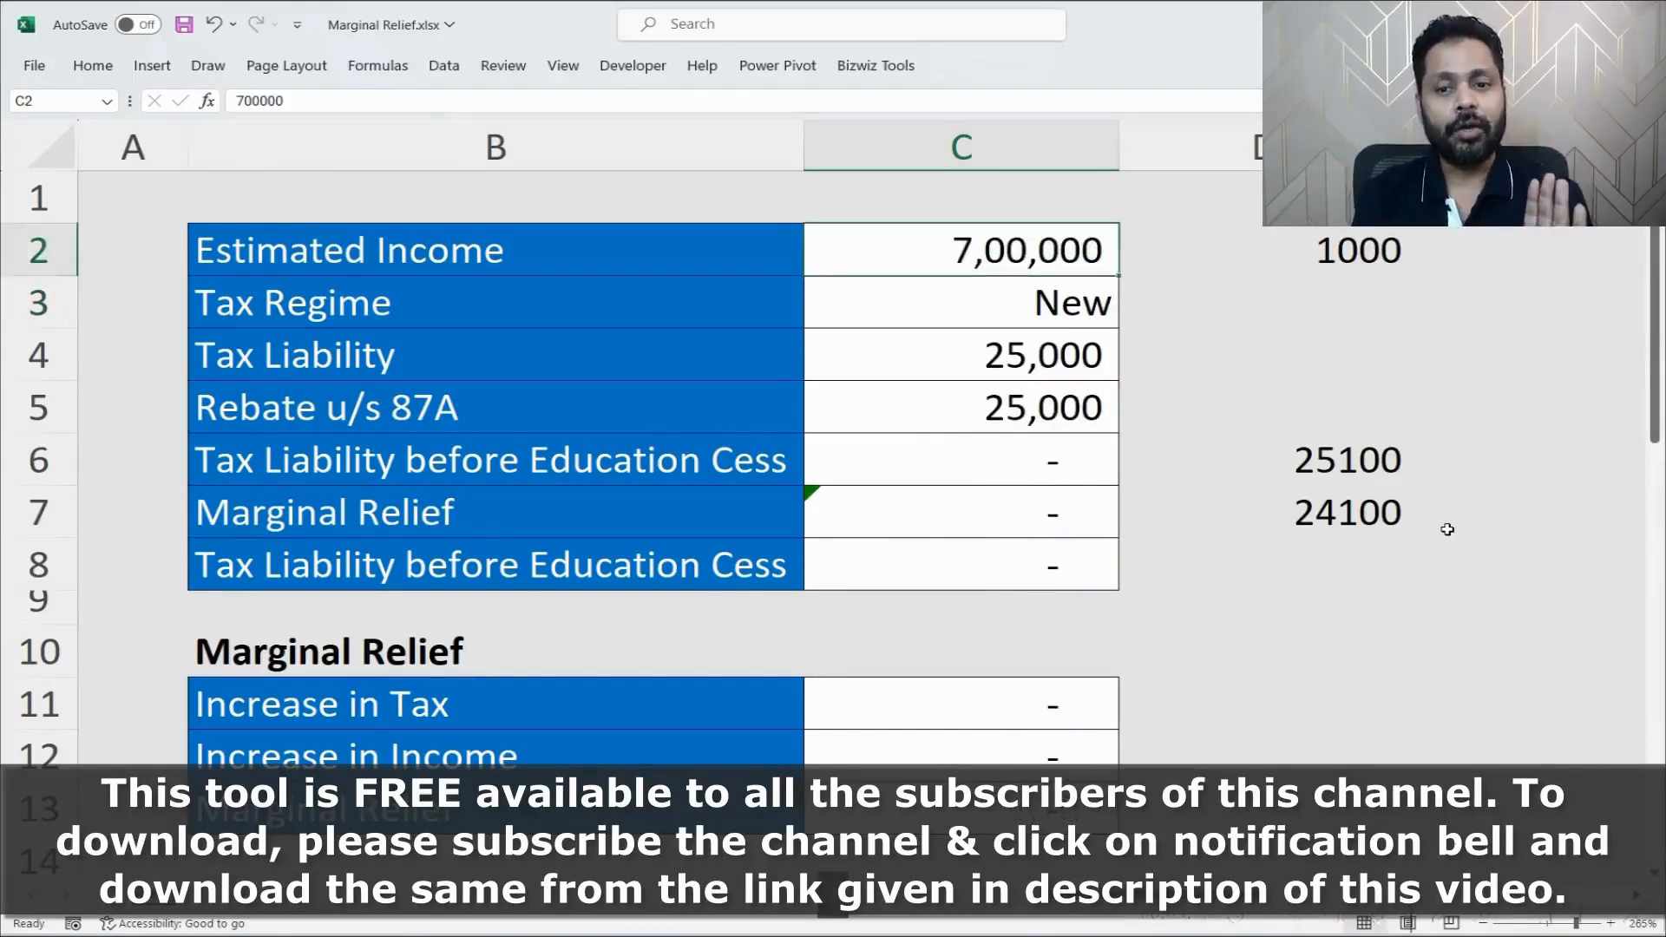
# Examine the Rebate u/s 87A row and its formula in C5 for the 7,00,000 income.
pyautogui.press('Down')
pyautogui.press('Down')
pyautogui.press('Left')
pyautogui.press('Right')
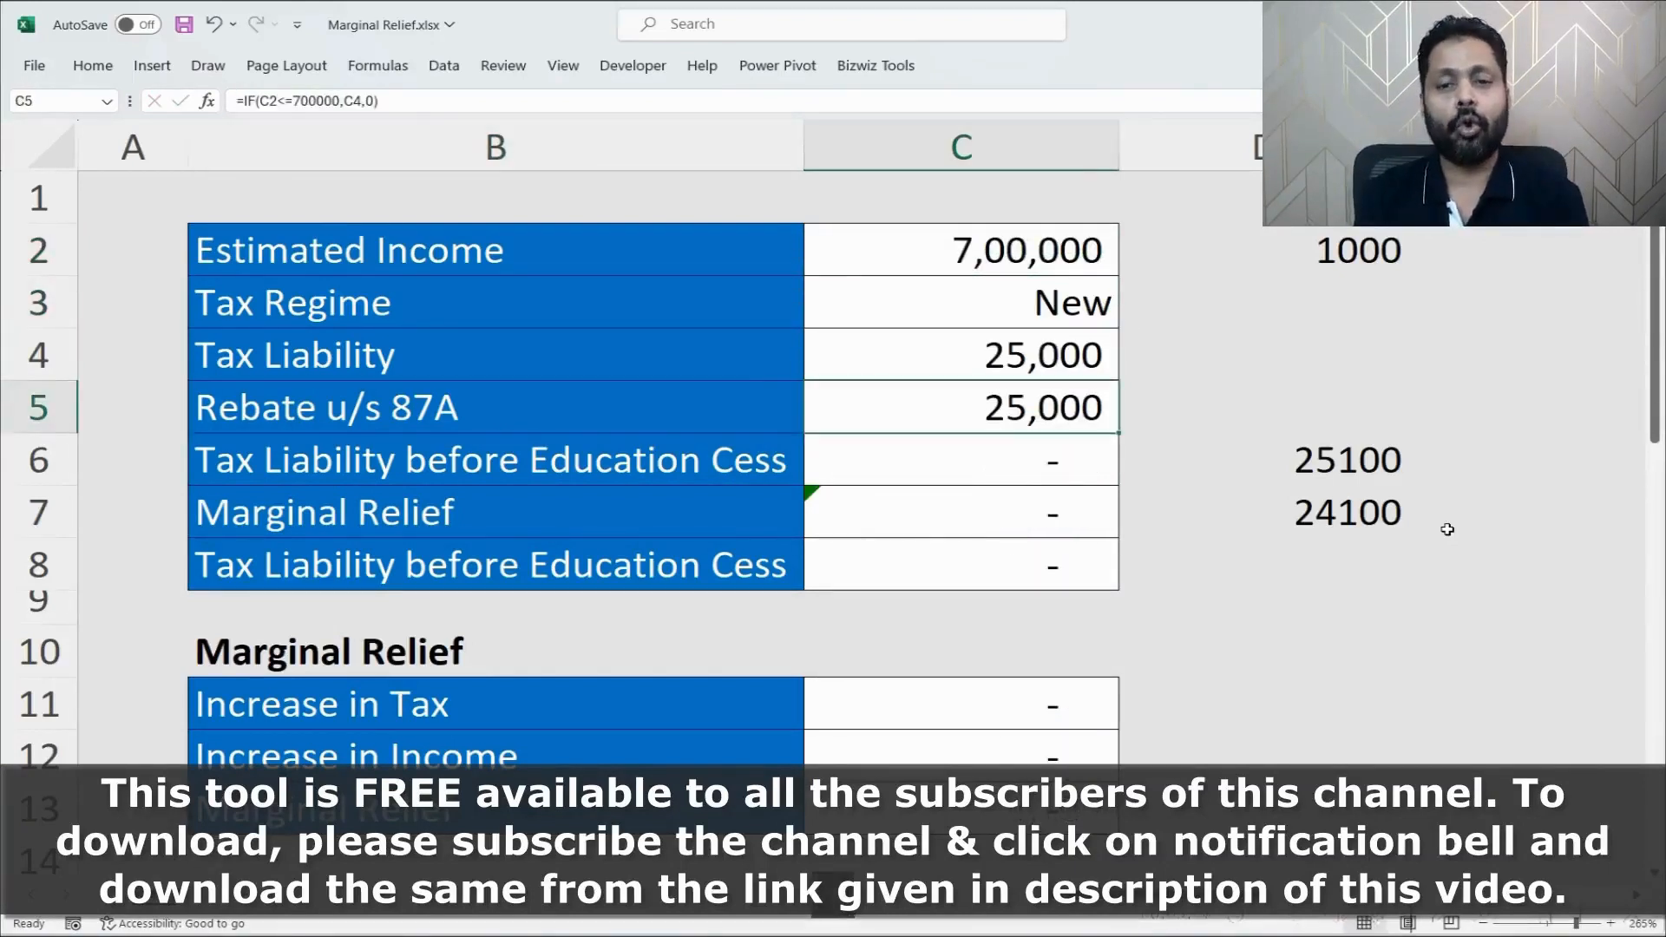
pyautogui.press('Left')
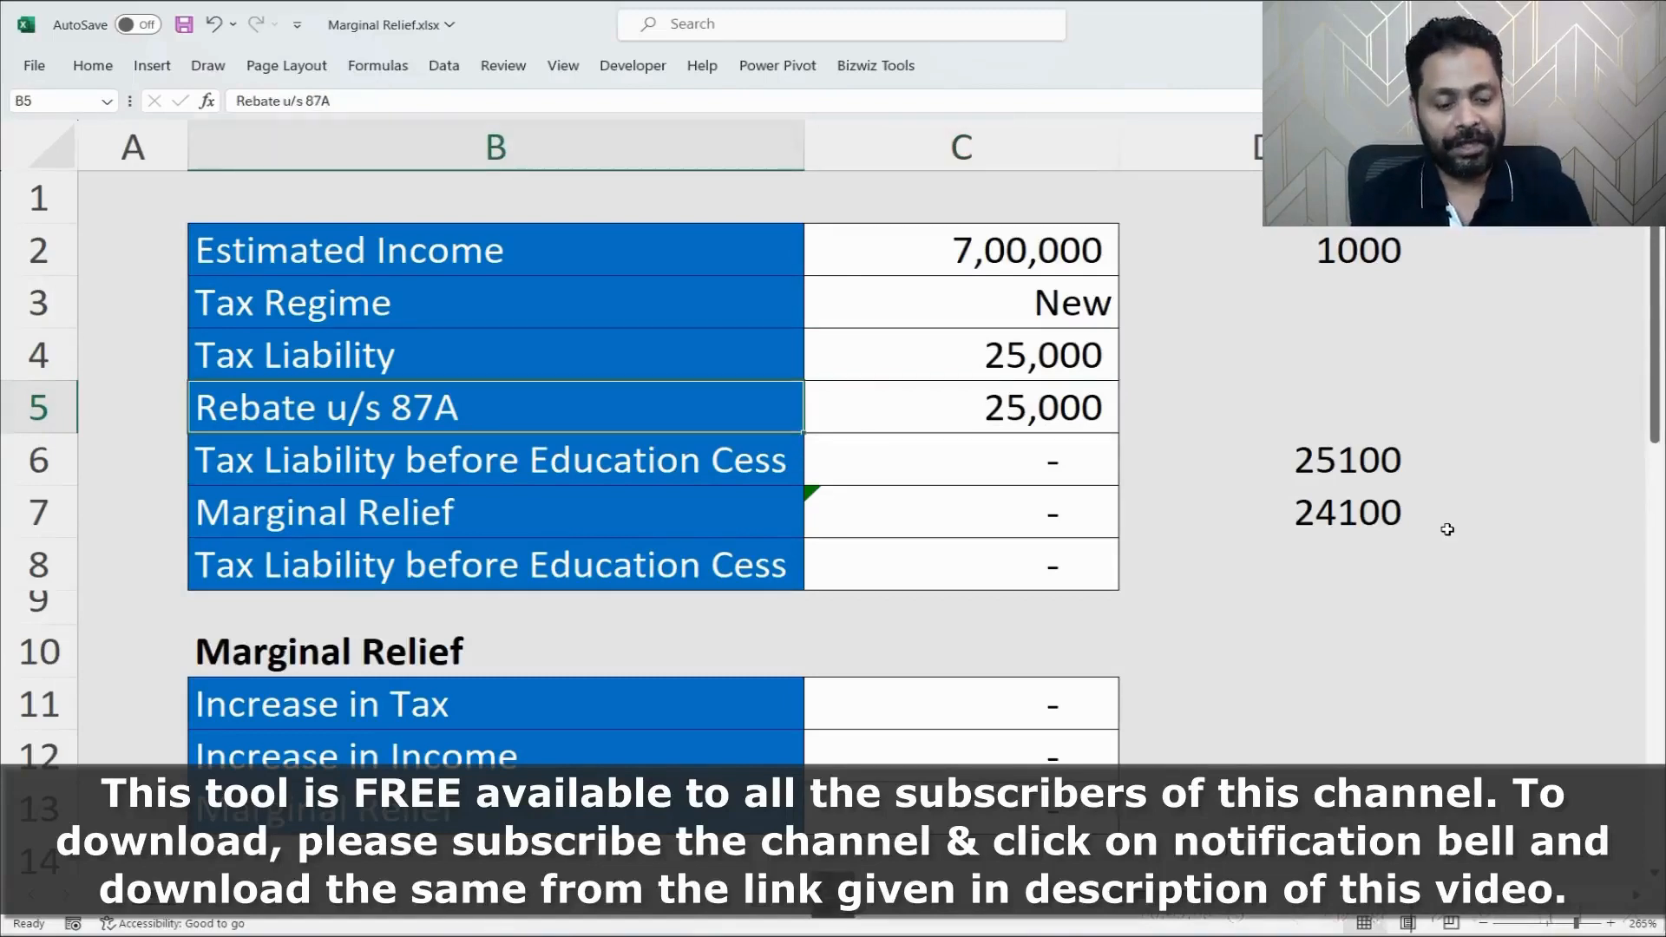
pyautogui.hotkey('shift', 'Right')
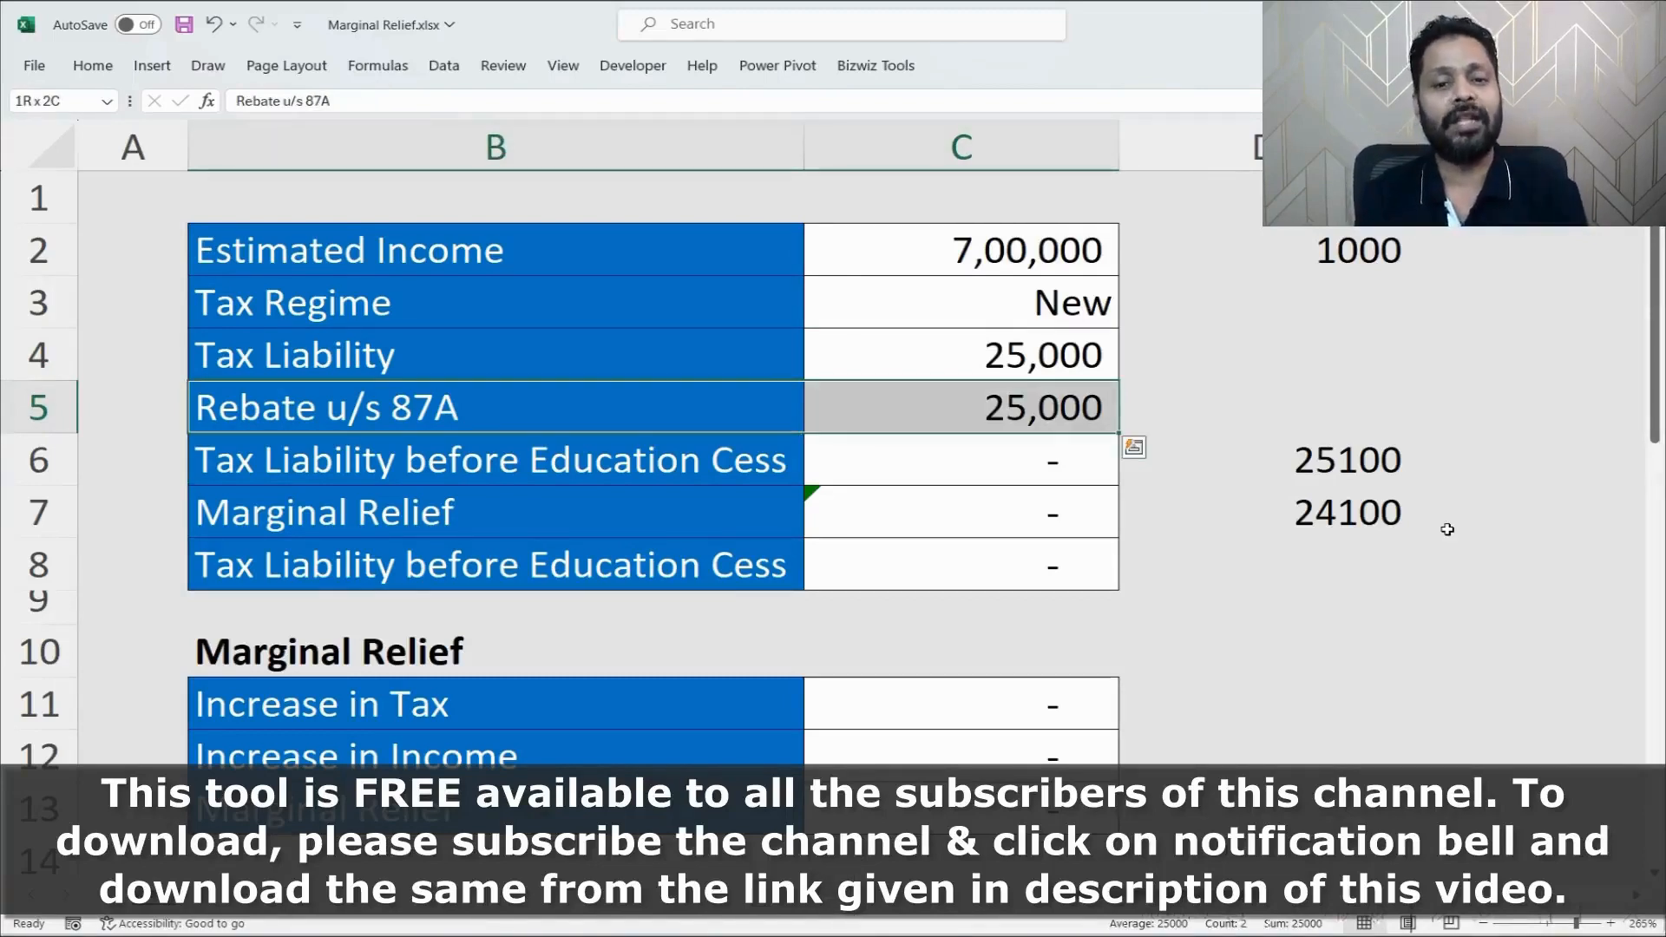
pyautogui.press('Right')
pyautogui.press('Left')
pyautogui.press('Right')
# Set the Estimated Income in C2 to 710000.
pyautogui.press('Up')
pyautogui.press('Up')
pyautogui.press('Up')
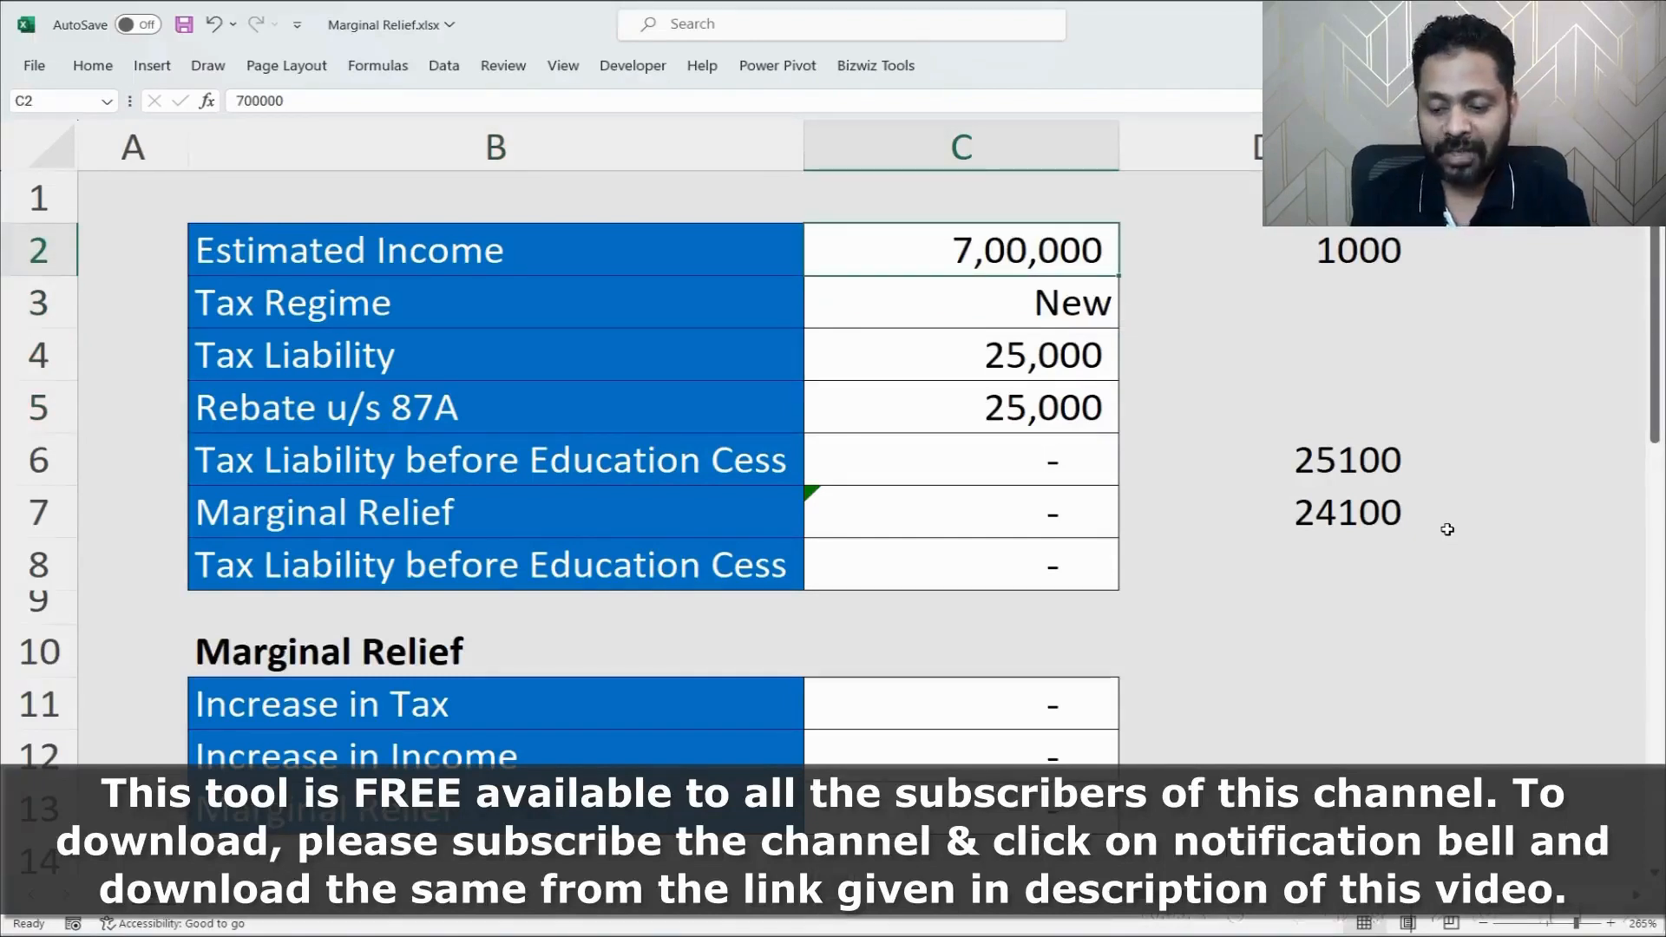
pyautogui.write('710000')
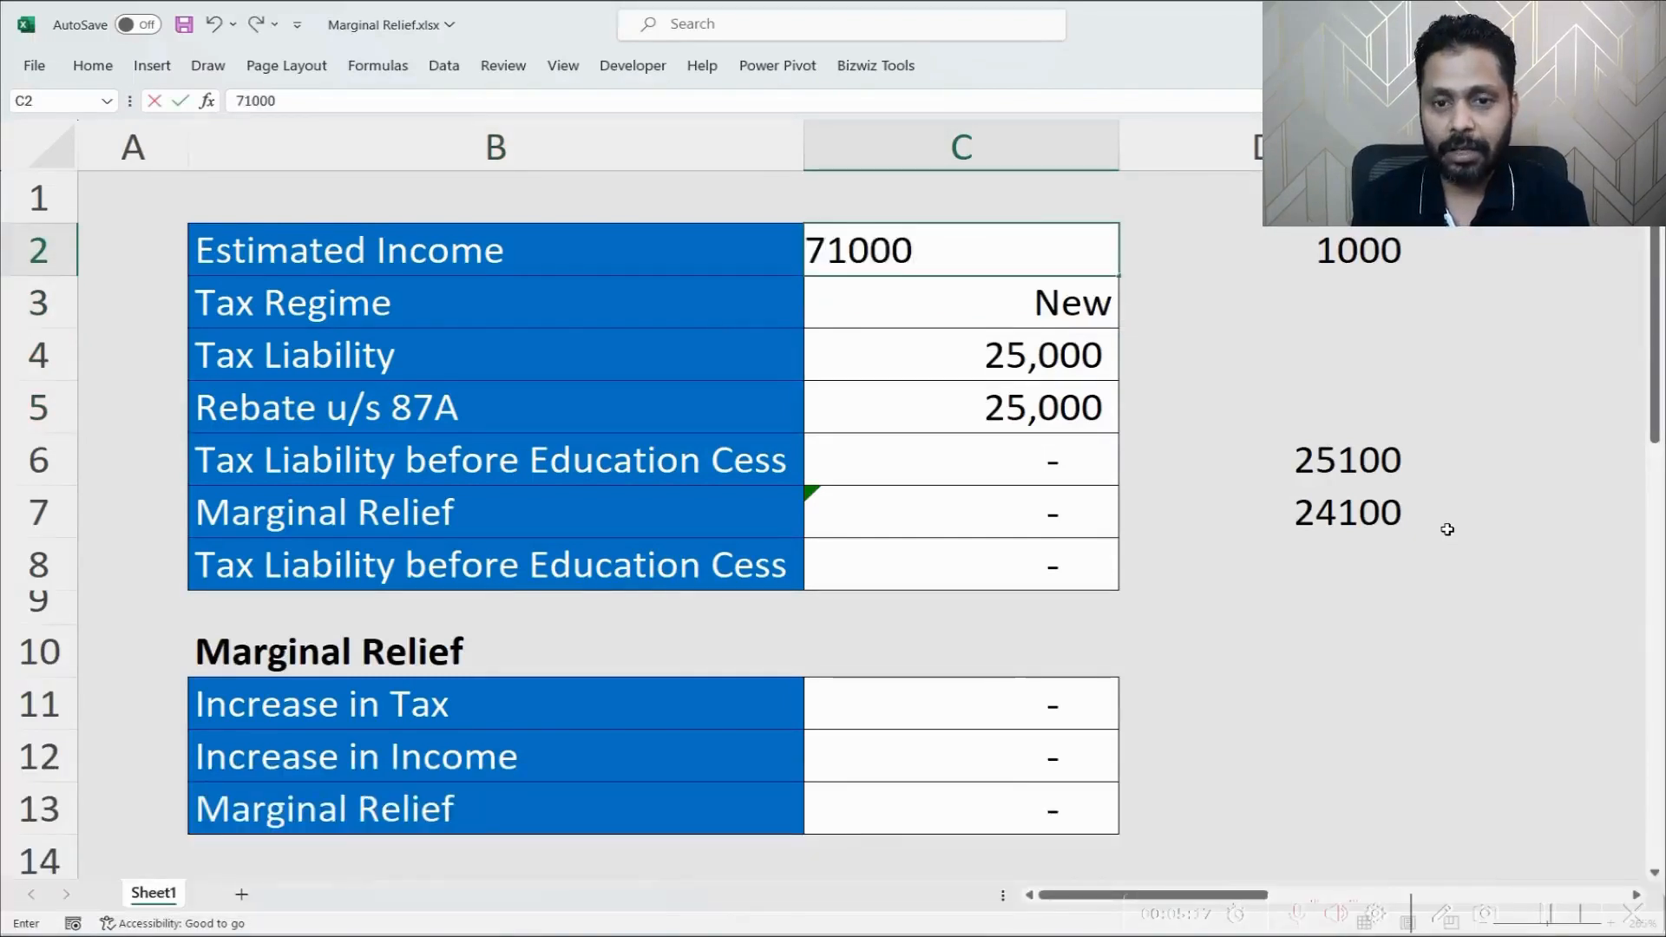
pyautogui.press('Return')
# Review the recalculated Tax Liability before Education Cess in row 6 and the Increase in Tax formula in C11.
pyautogui.press('Down')
pyautogui.press('Down')
pyautogui.press('Down')
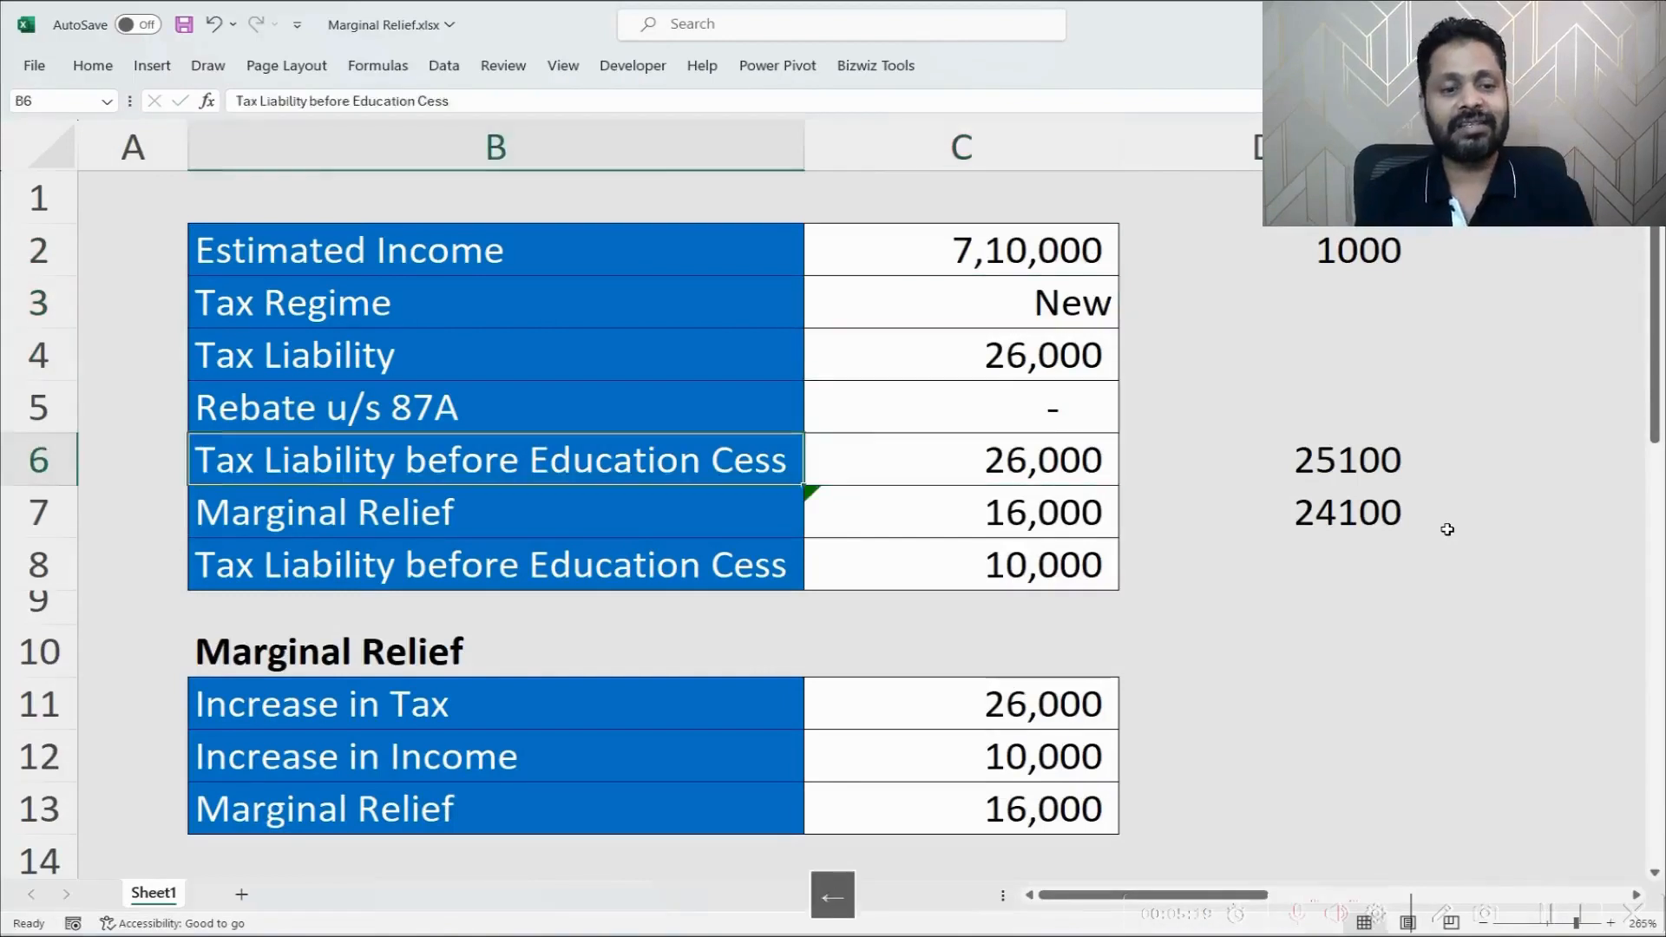
pyautogui.press('Down')
pyautogui.press('Down')
pyautogui.press('Down')
pyautogui.press('Down')
pyautogui.press('Down')
pyautogui.press('Left')
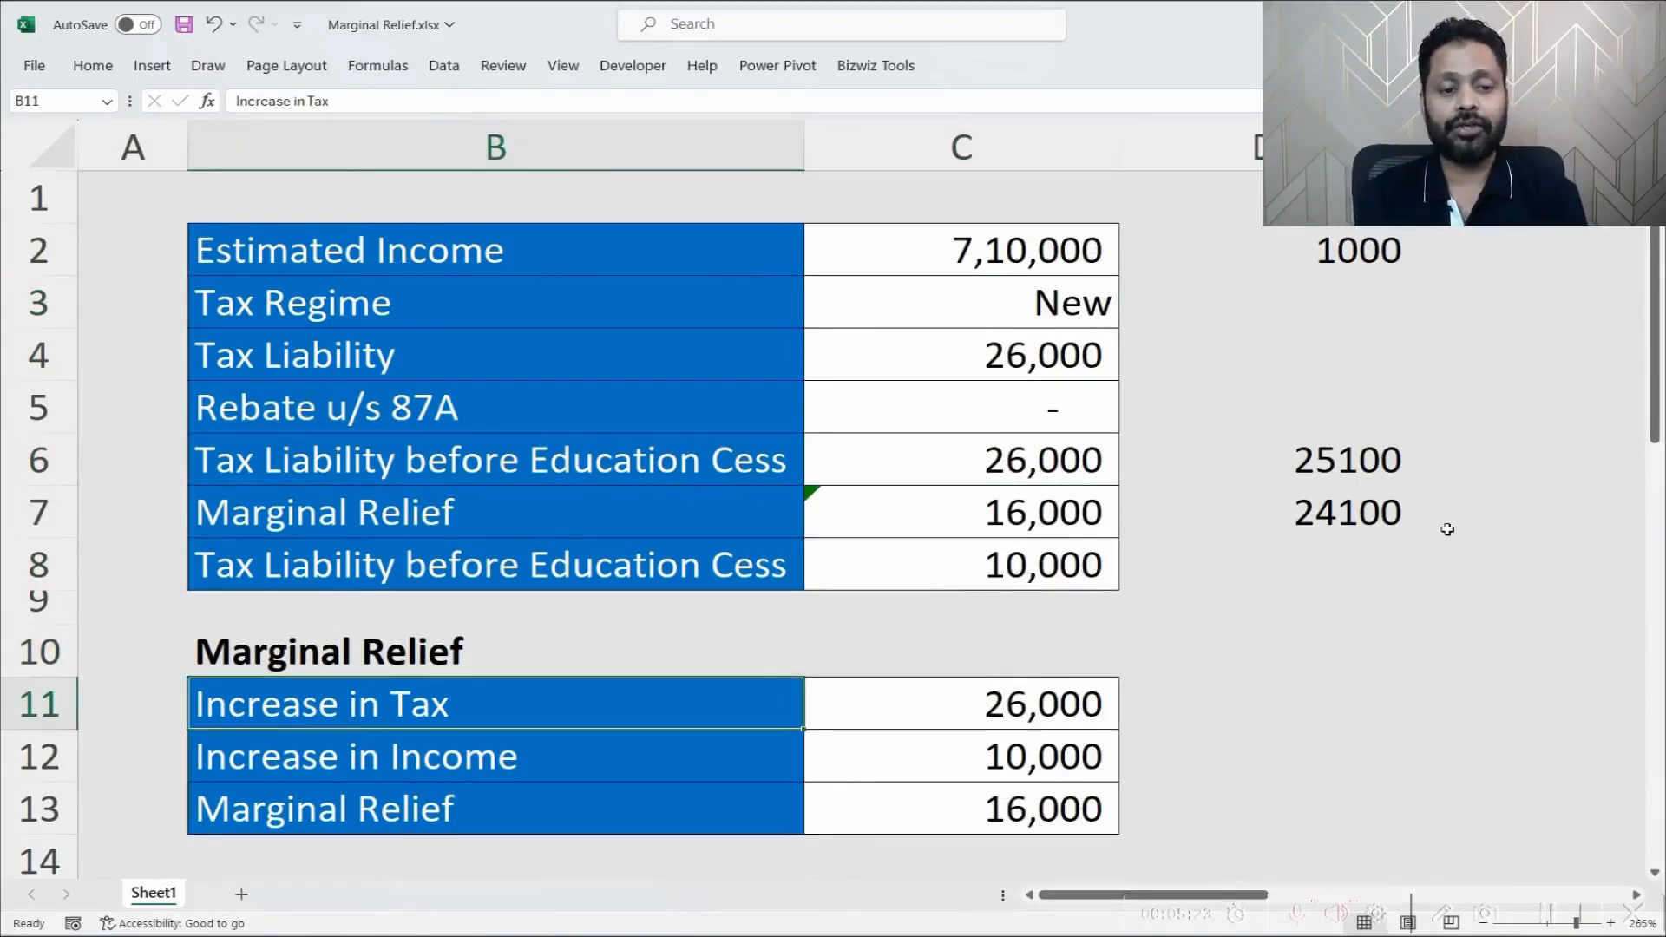
pyautogui.press('Right')
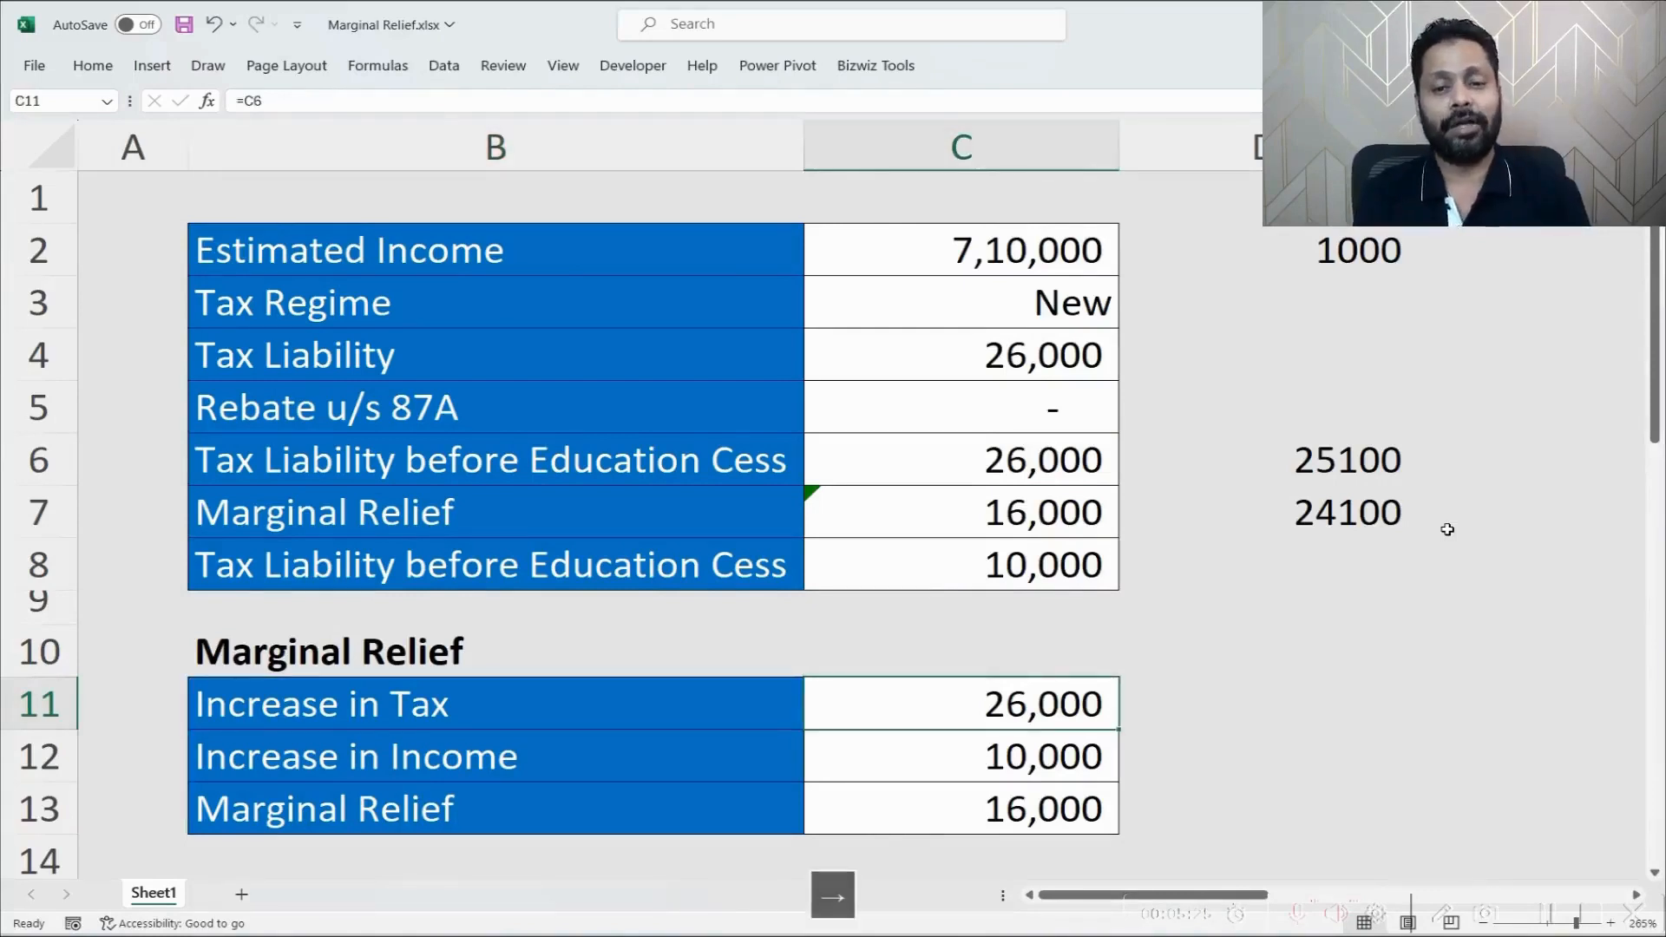
# Compare the Estimated Income and tax before cess with Increase in Tax, Increase in Income and the Marginal Relief formula in C13.
pyautogui.click(1078, 234)
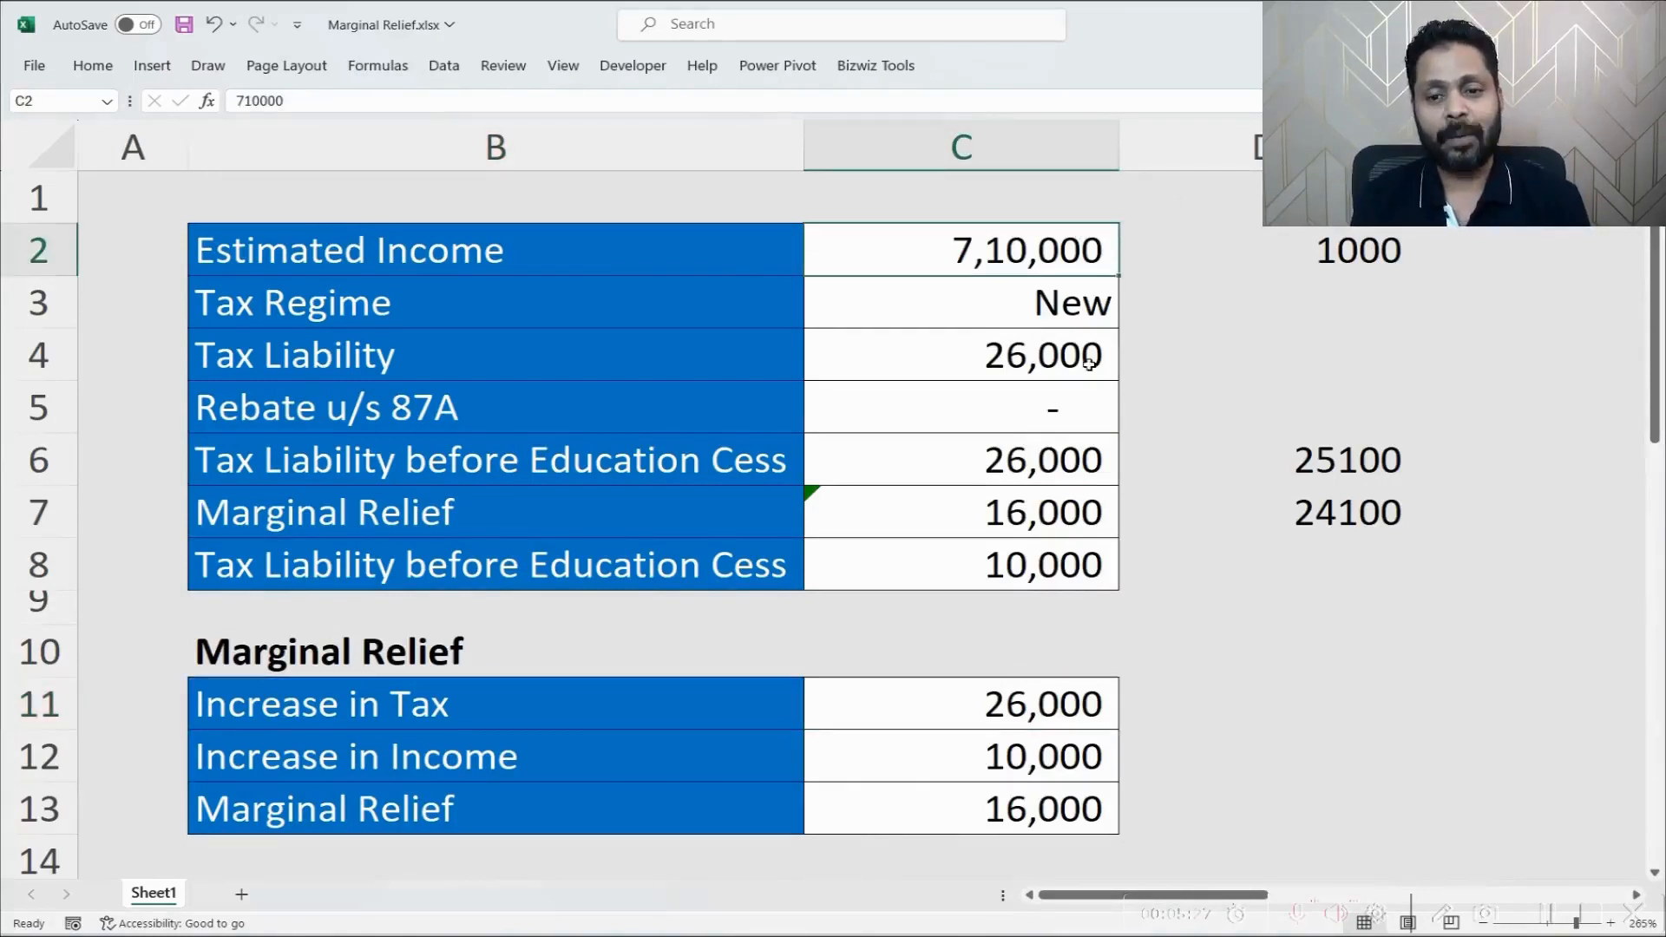
pyautogui.click(1075, 443)
pyautogui.click(1080, 701)
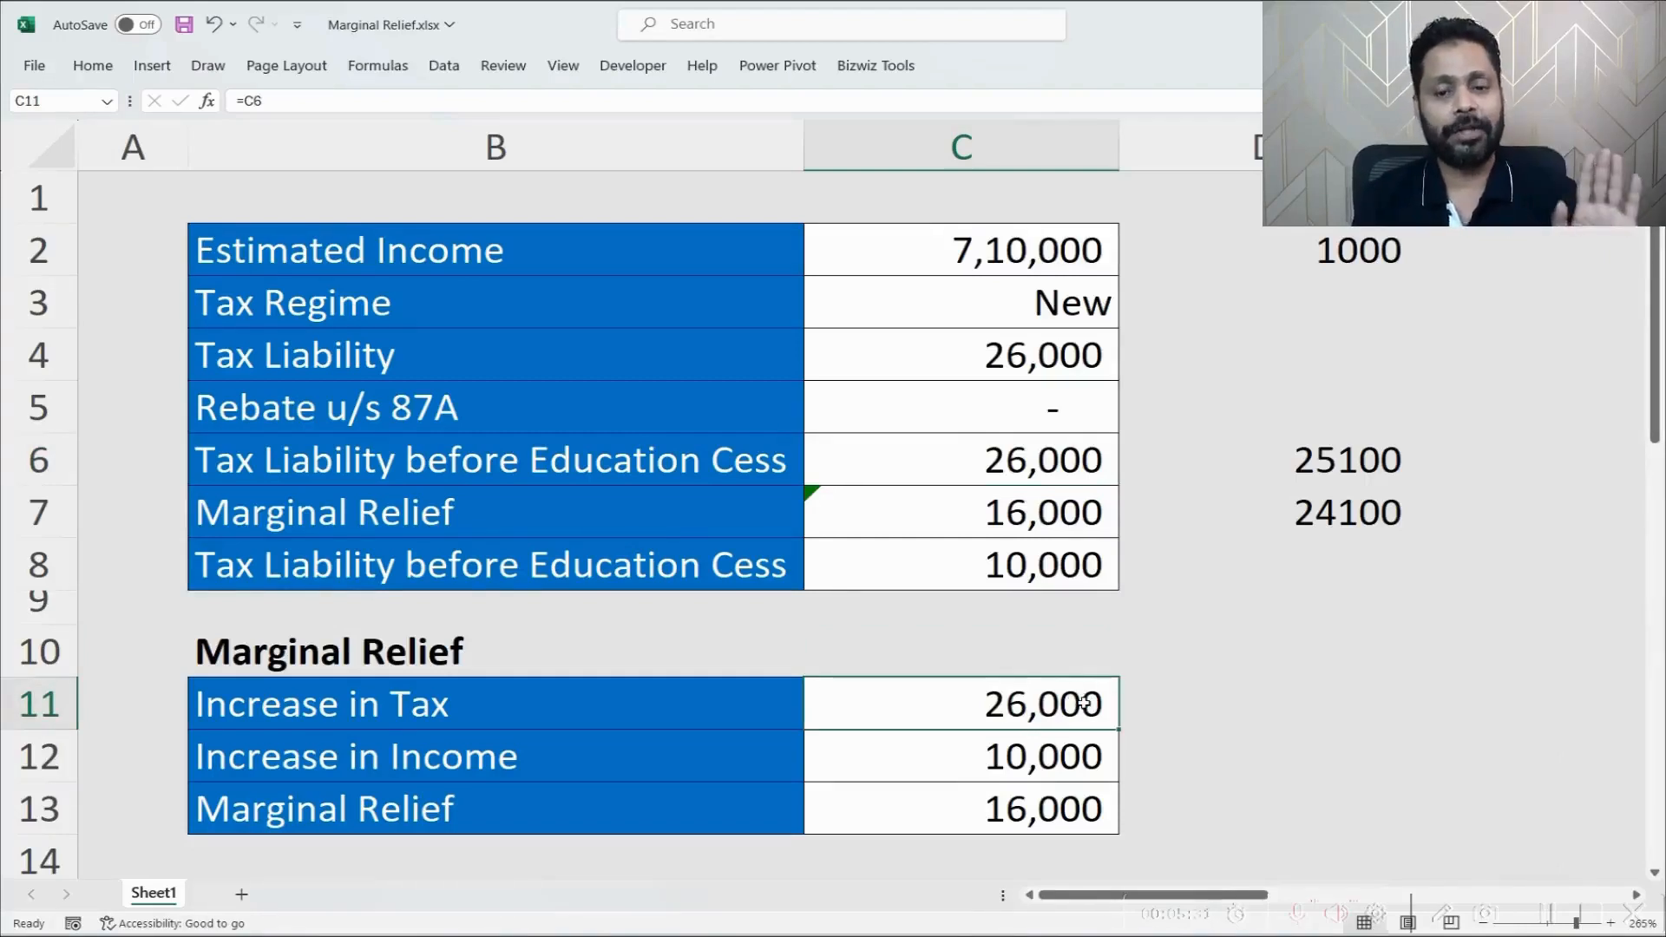
pyautogui.moveTo(797, 758); pyautogui.dragTo(867, 757)
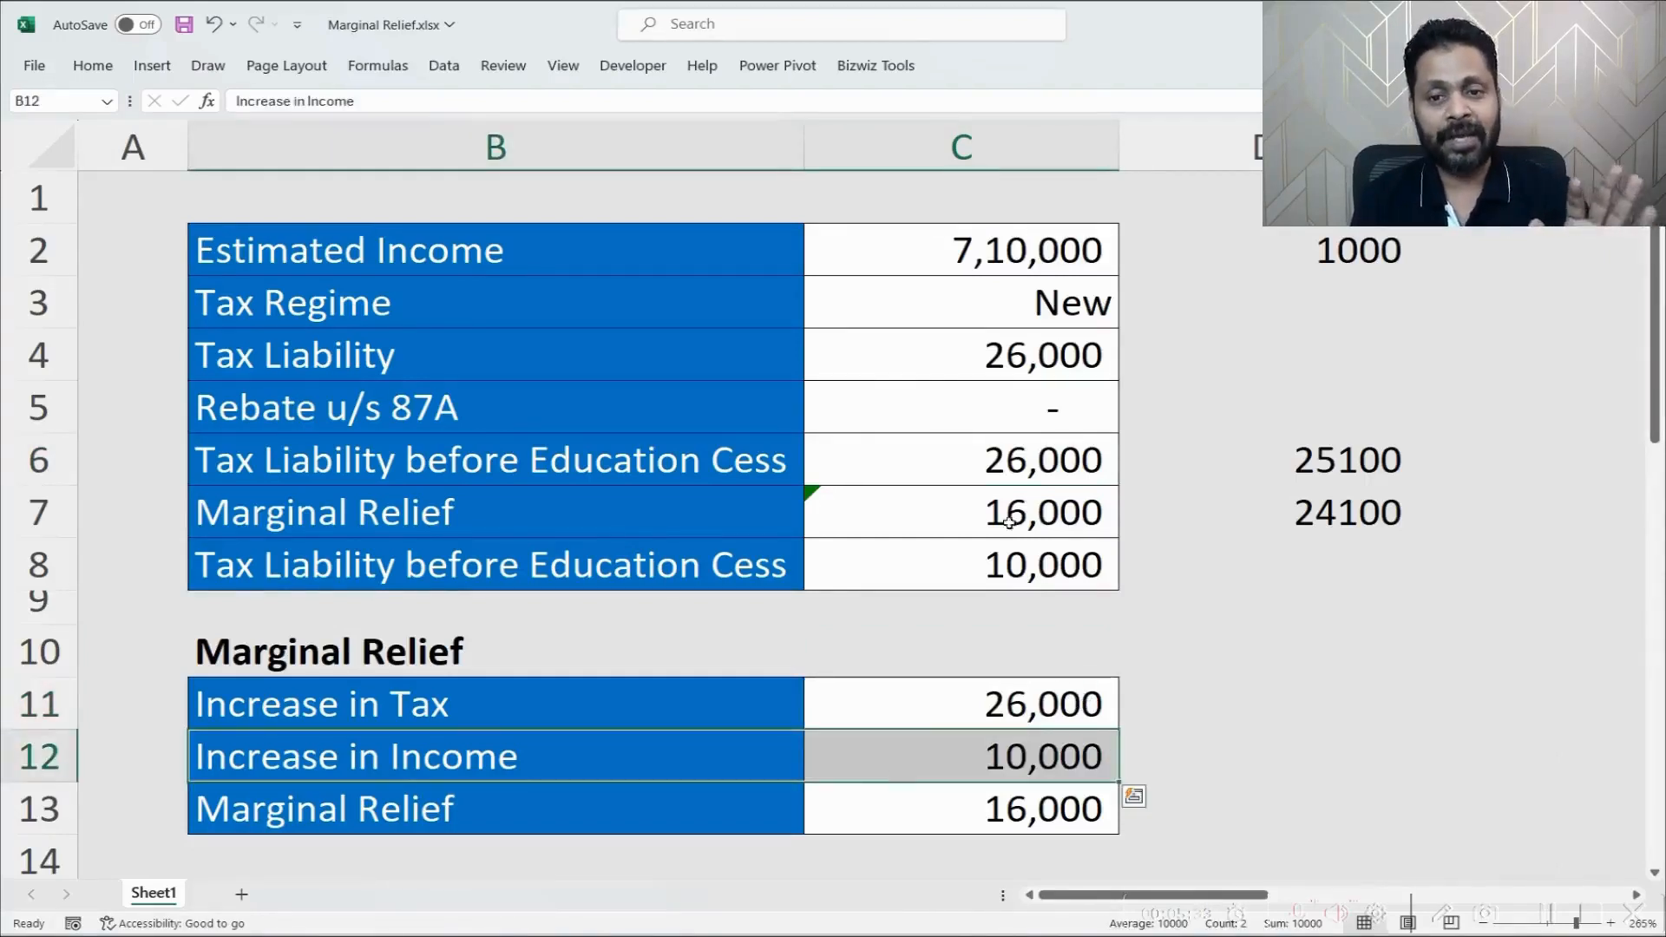
pyautogui.click(1002, 257)
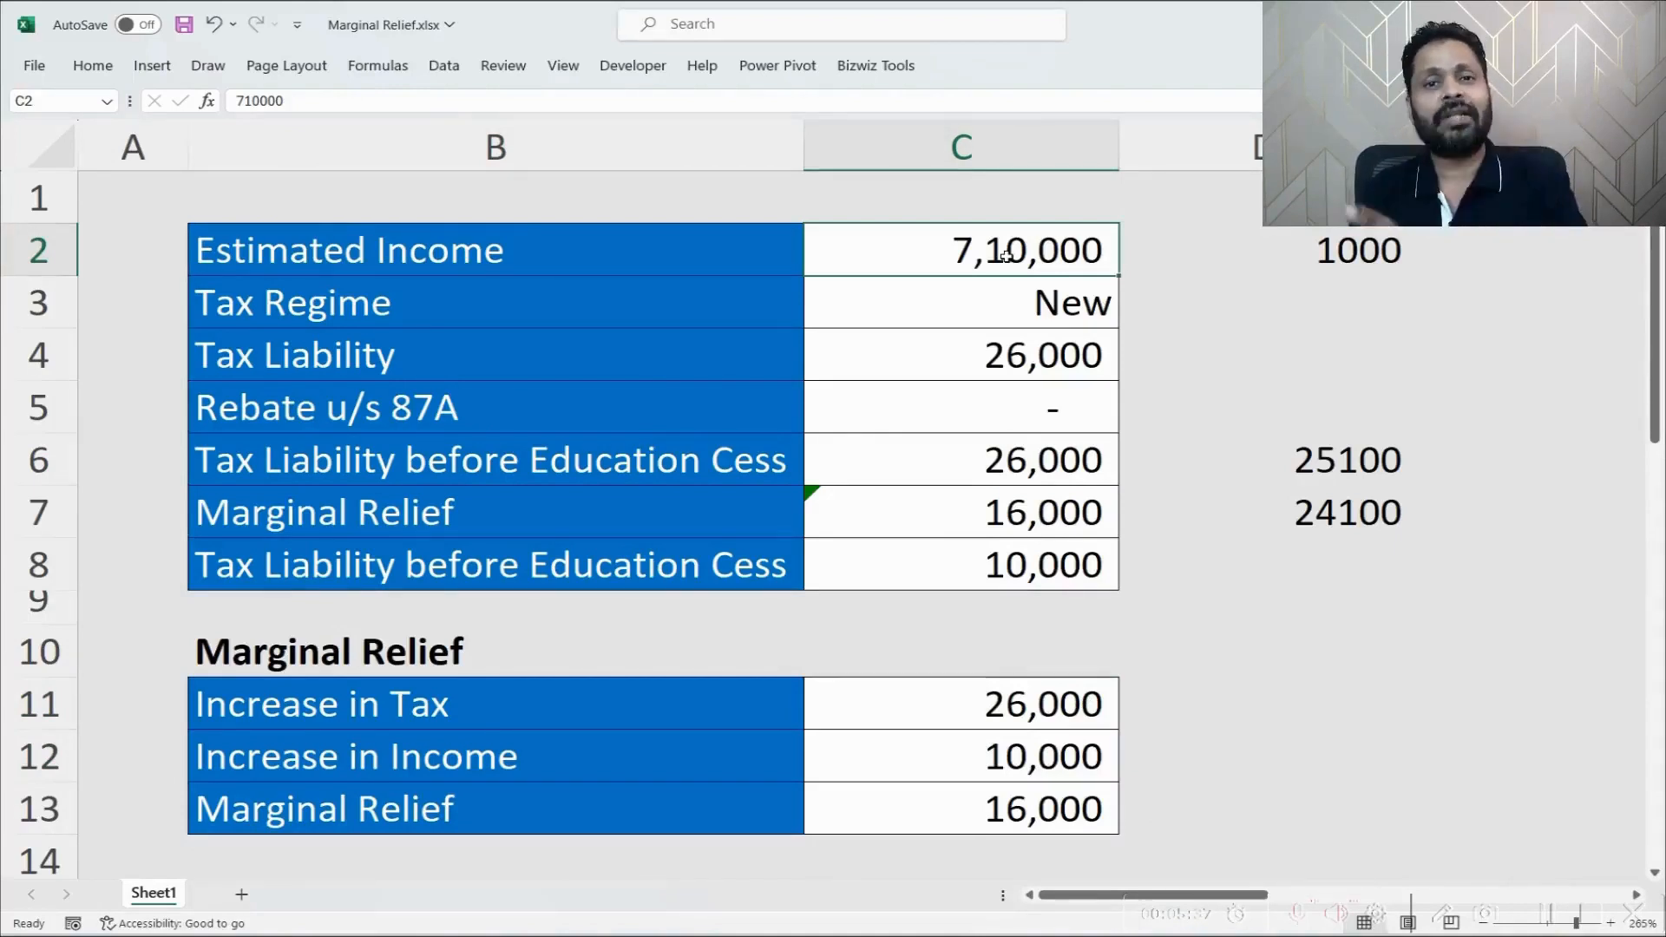
pyautogui.click(1045, 470)
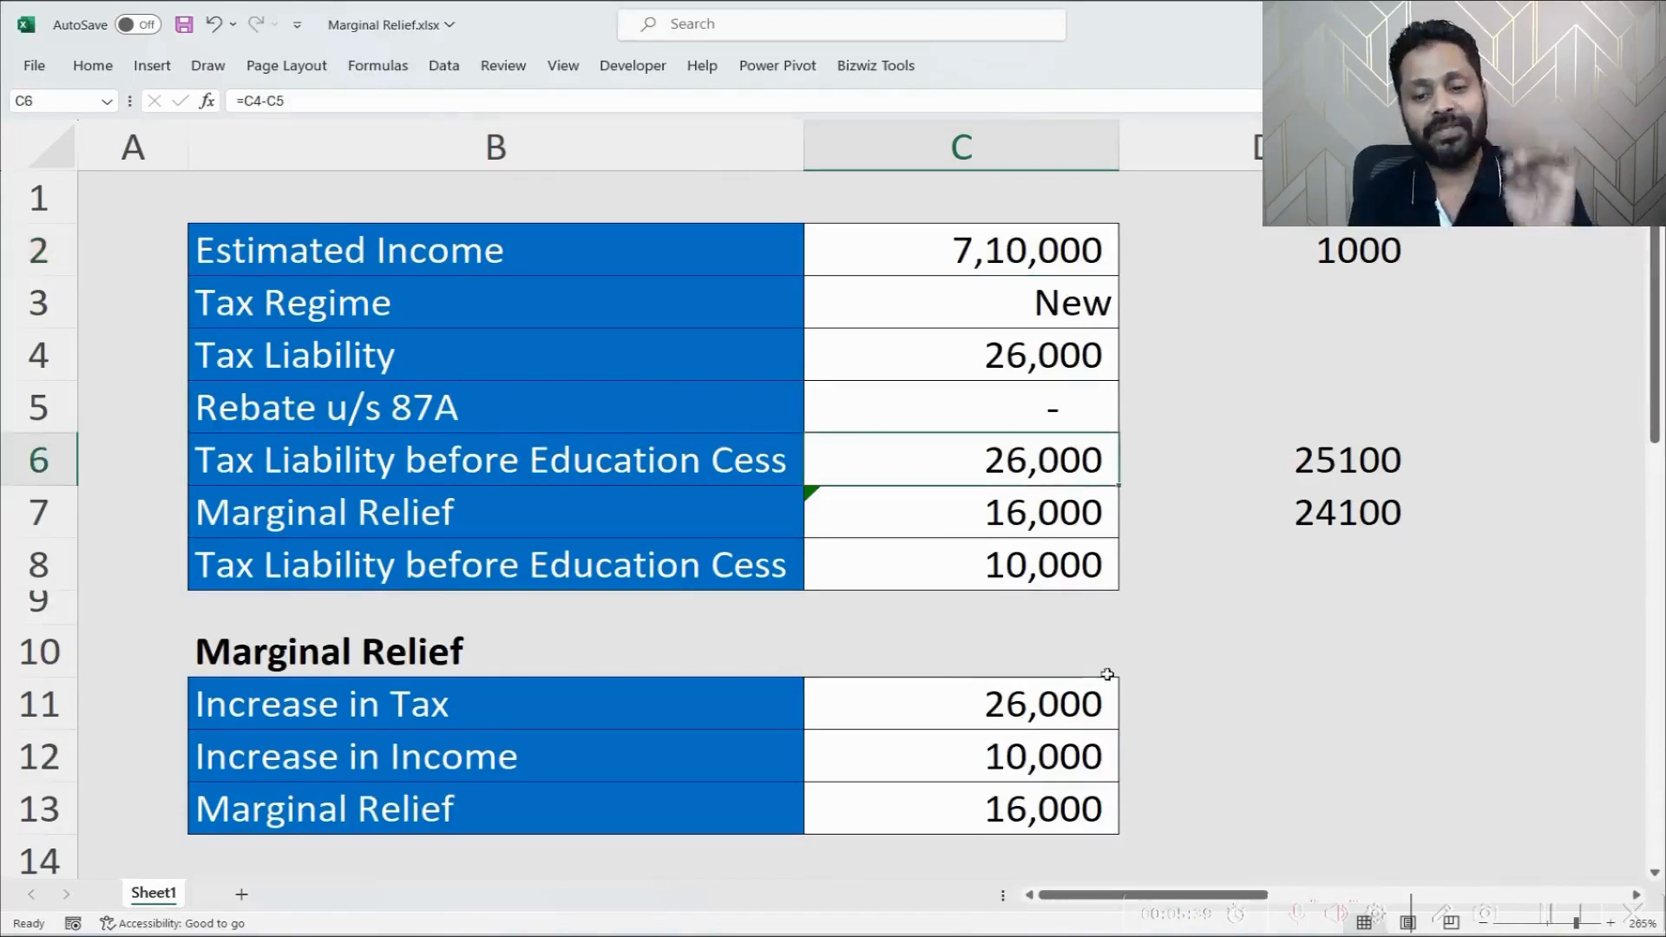
pyautogui.click(1083, 762)
pyautogui.click(1065, 829)
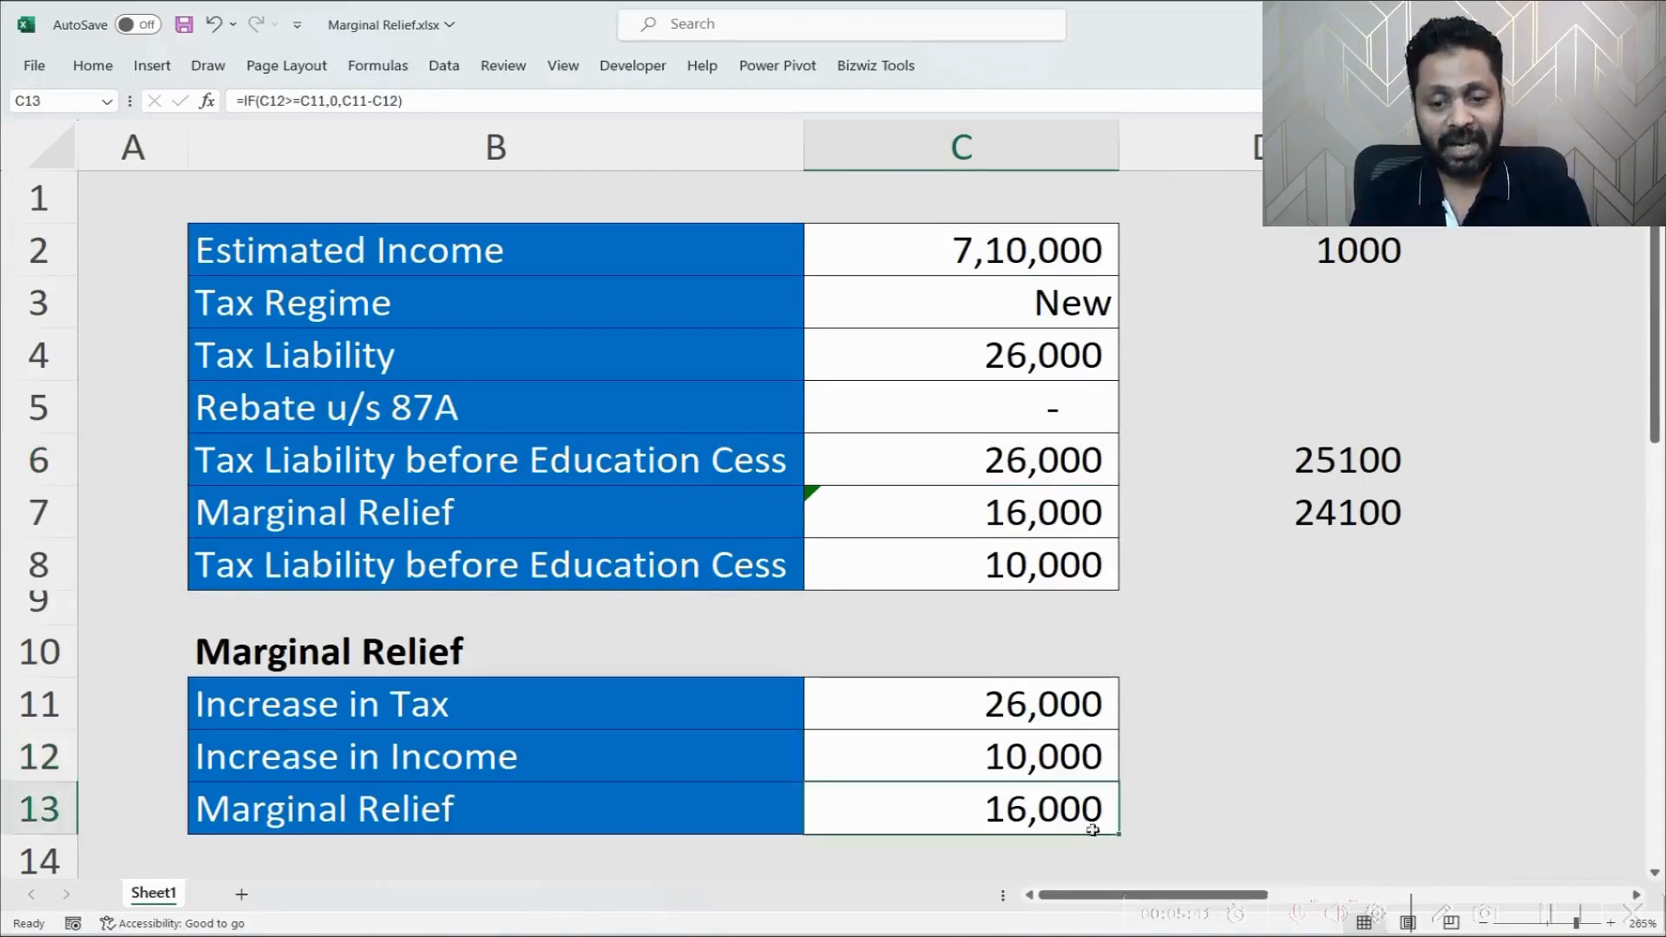
pyautogui.click(1035, 701)
pyautogui.click(1047, 756)
pyautogui.click(1064, 806)
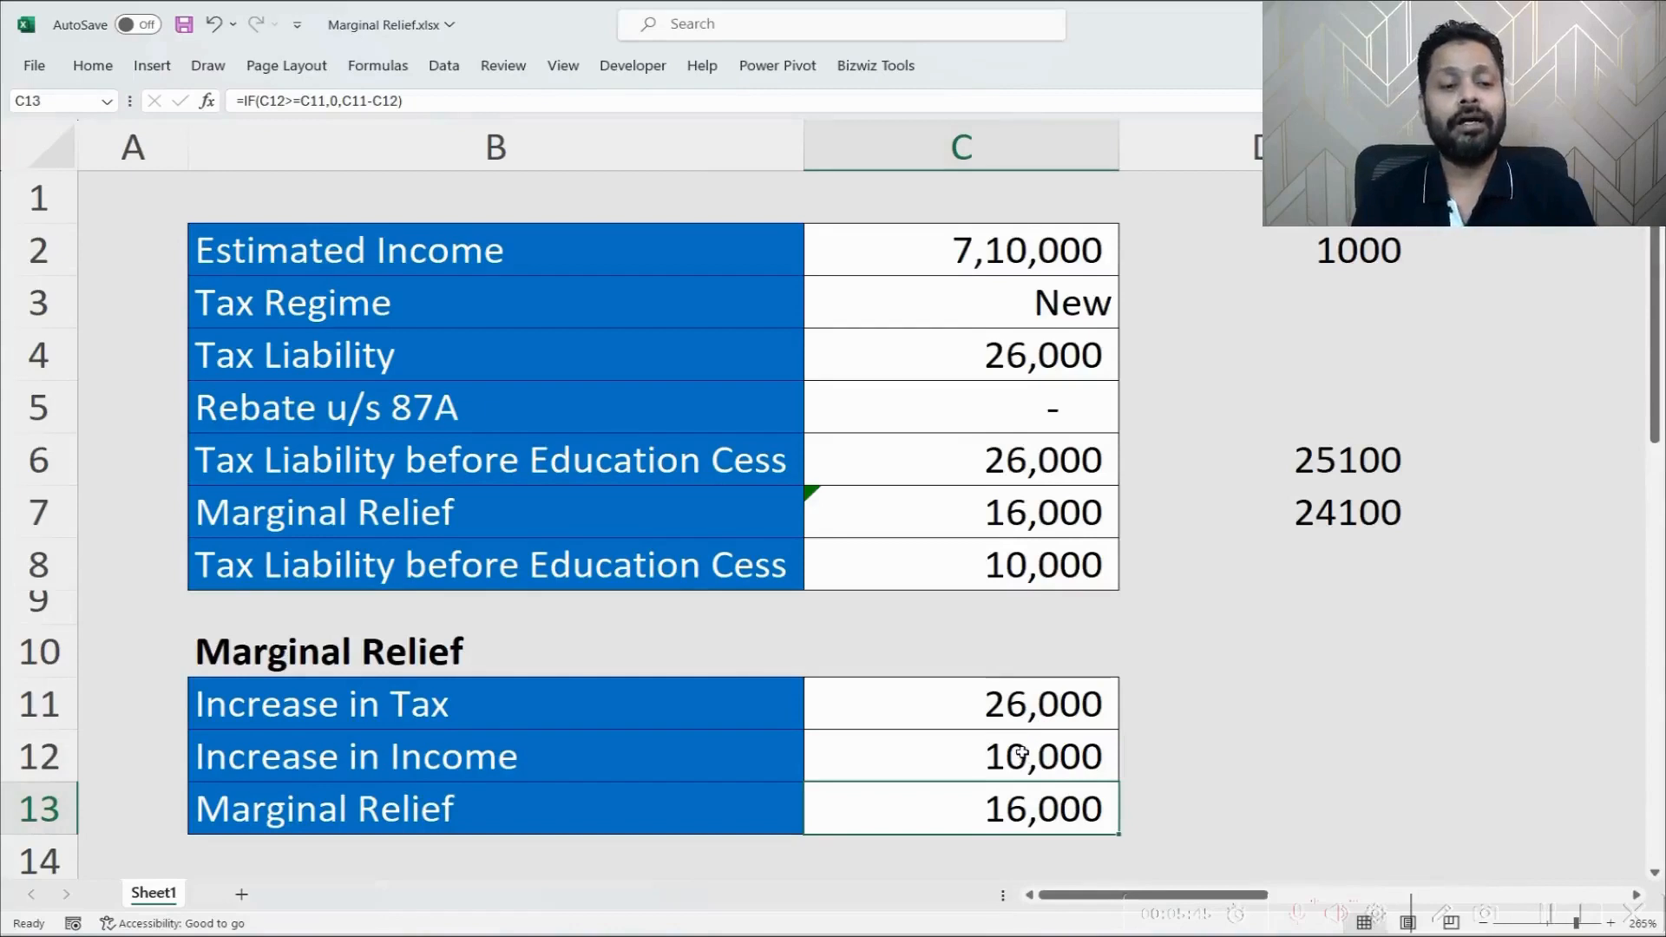
pyautogui.click(1055, 700)
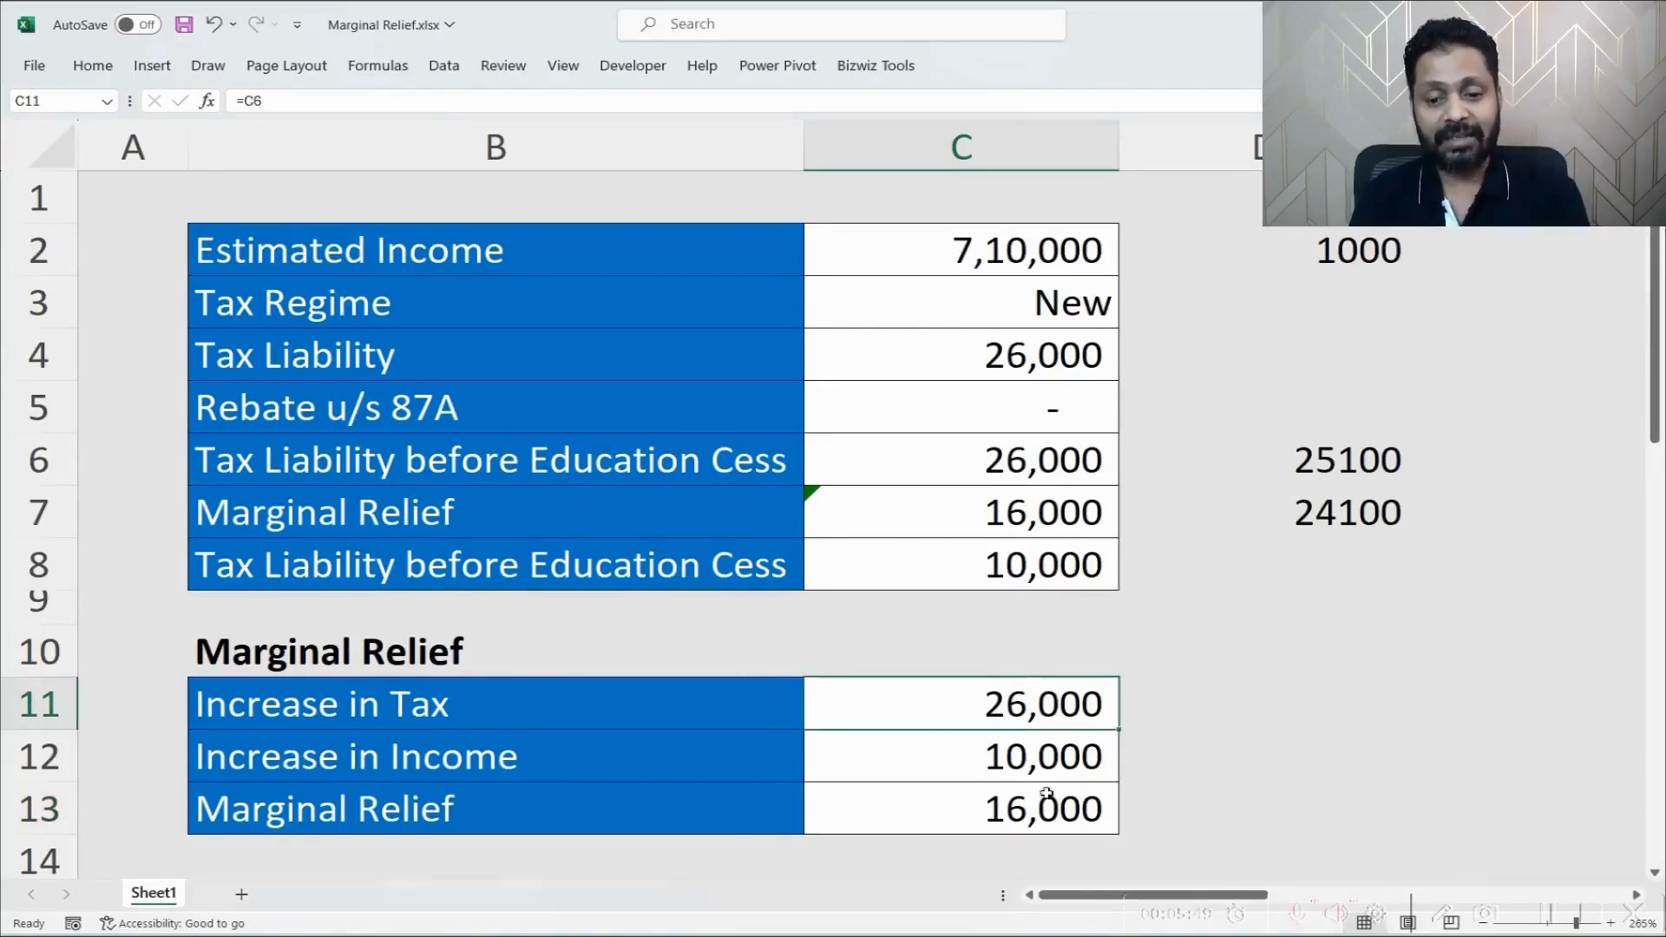
# Compare Increase in Tax with Increase in Income and check the Marginal Relief formula in C13 for the 7,10,000 income.
pyautogui.click(1055, 756)
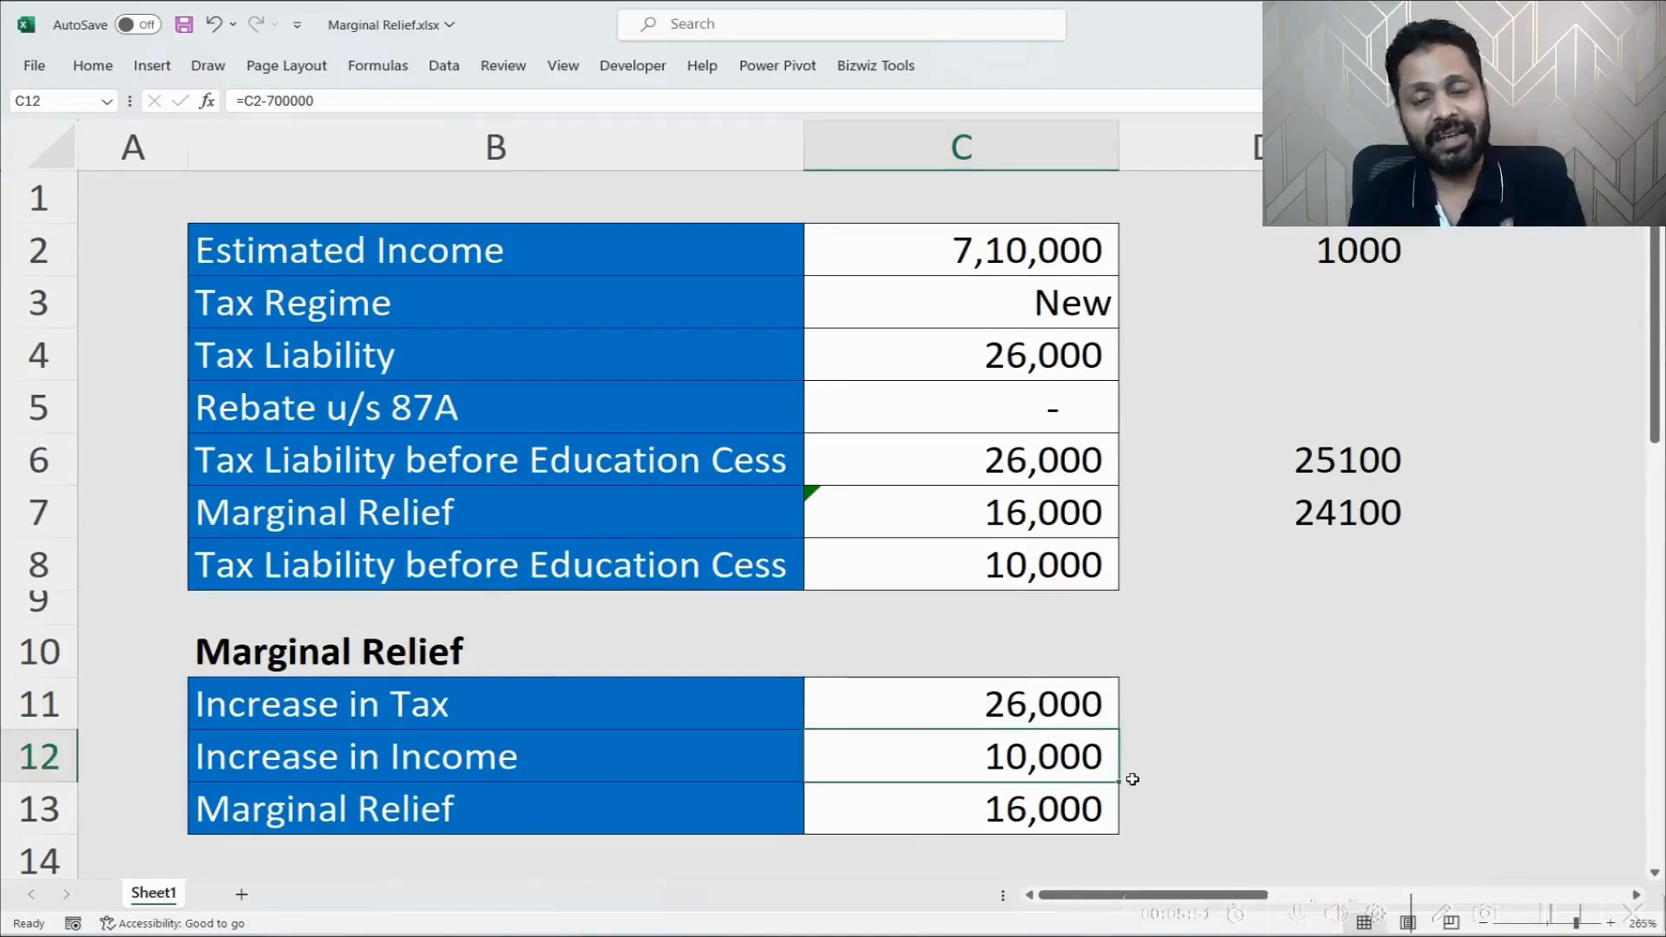
pyautogui.click(1085, 804)
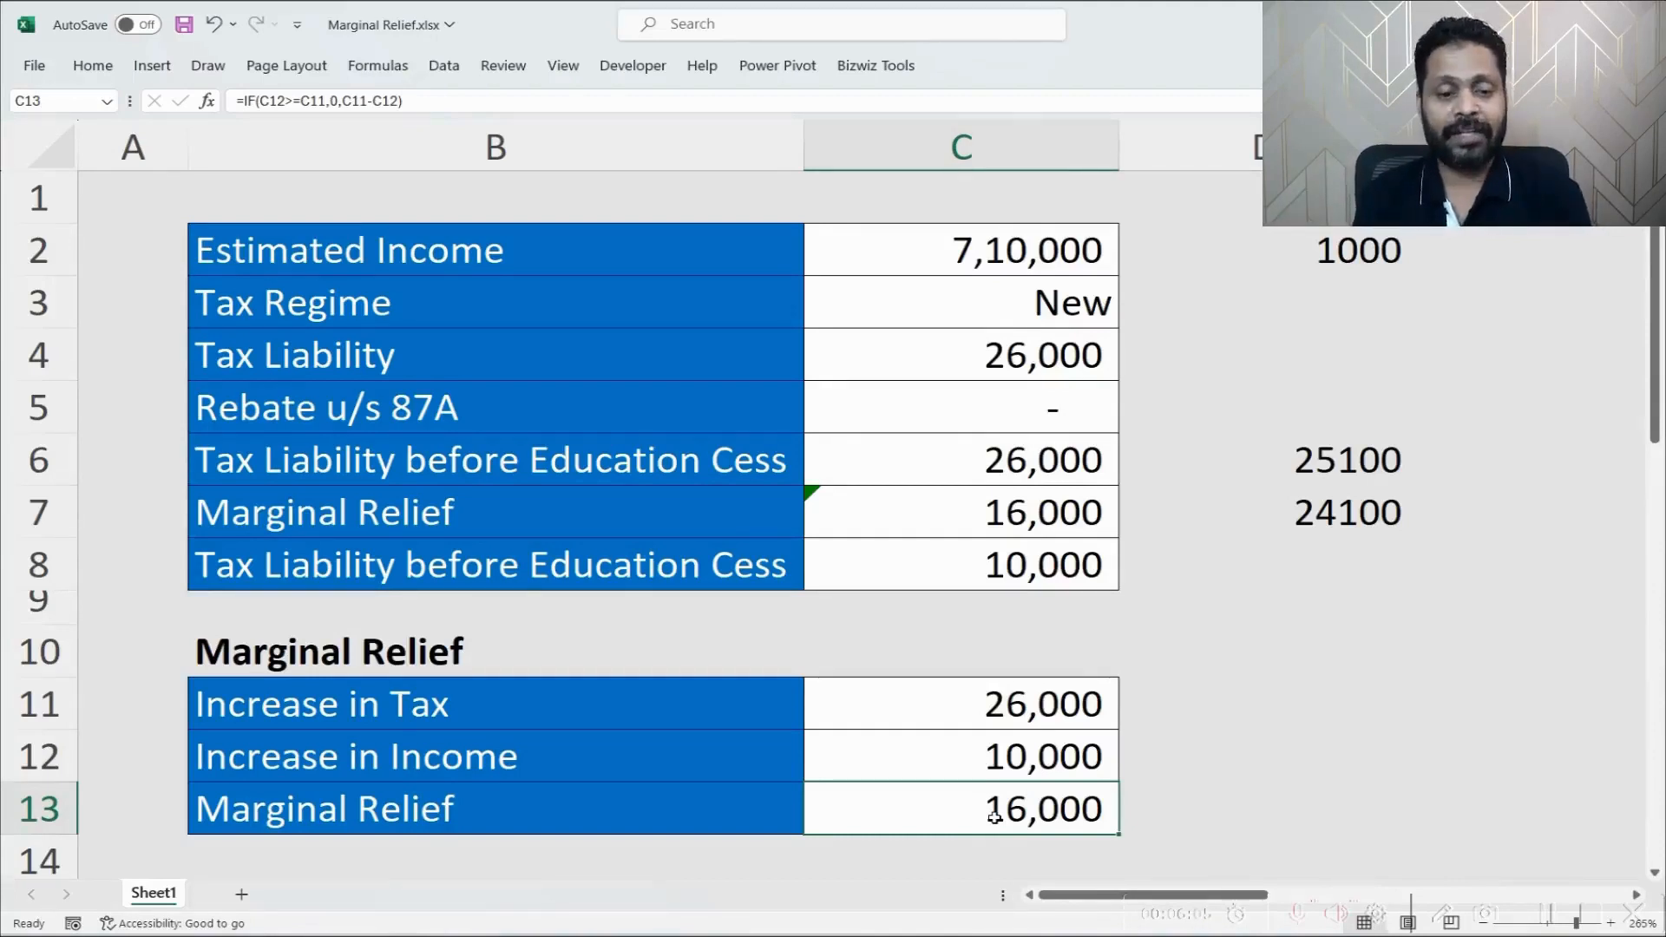
pyautogui.click(969, 719)
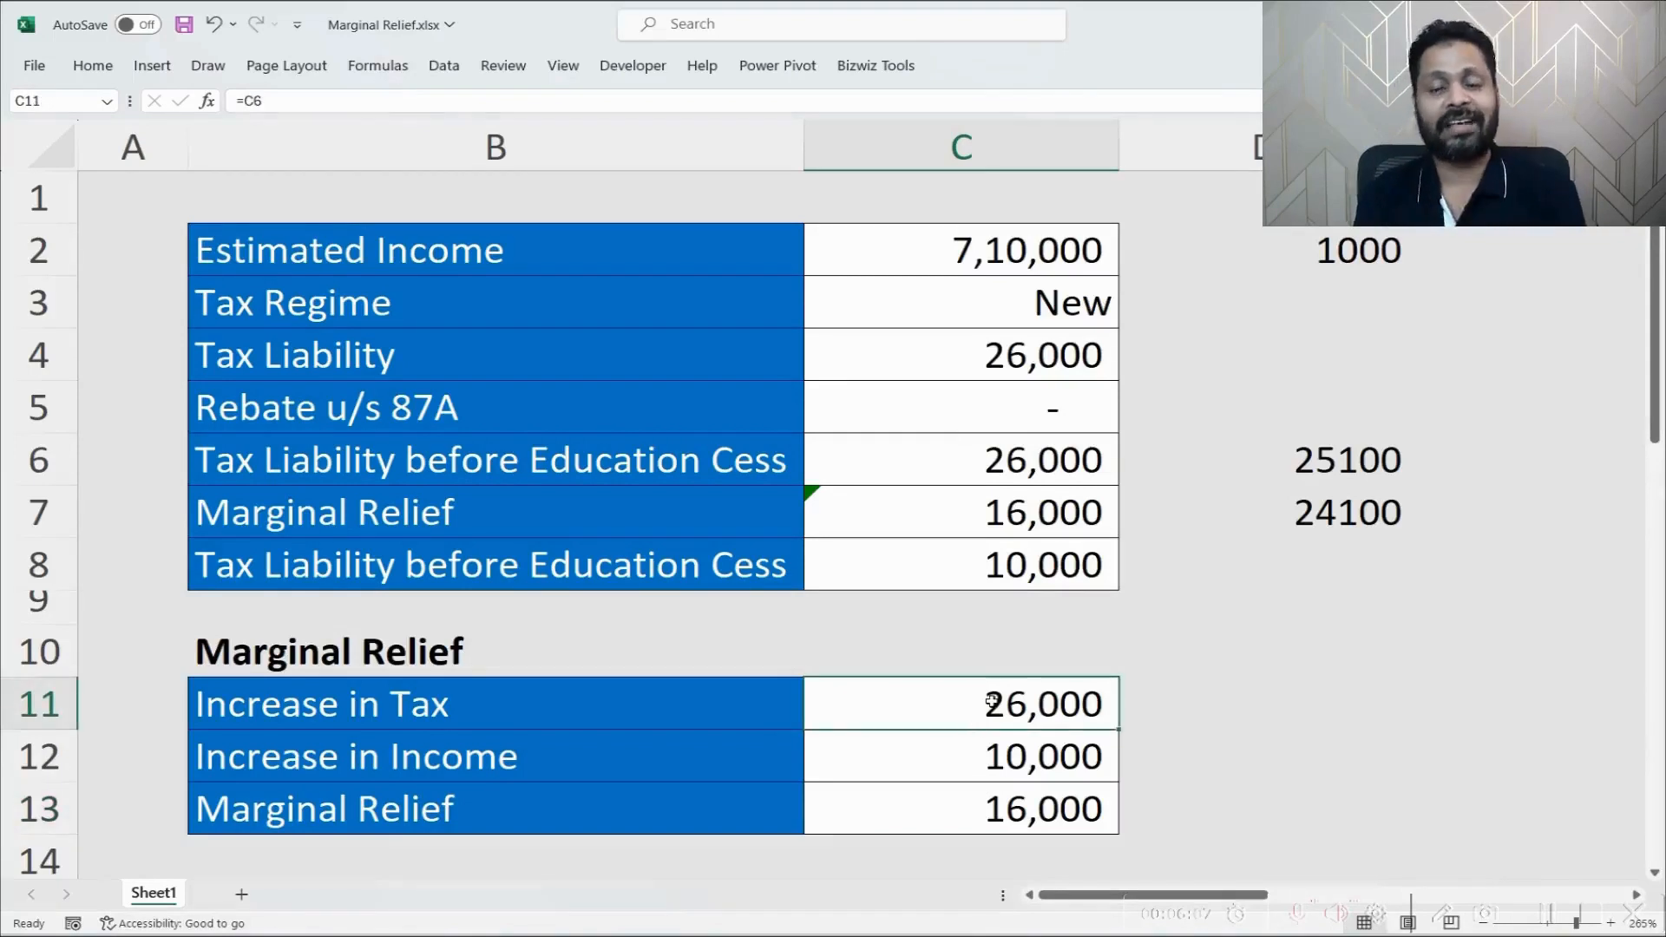
pyautogui.click(994, 757)
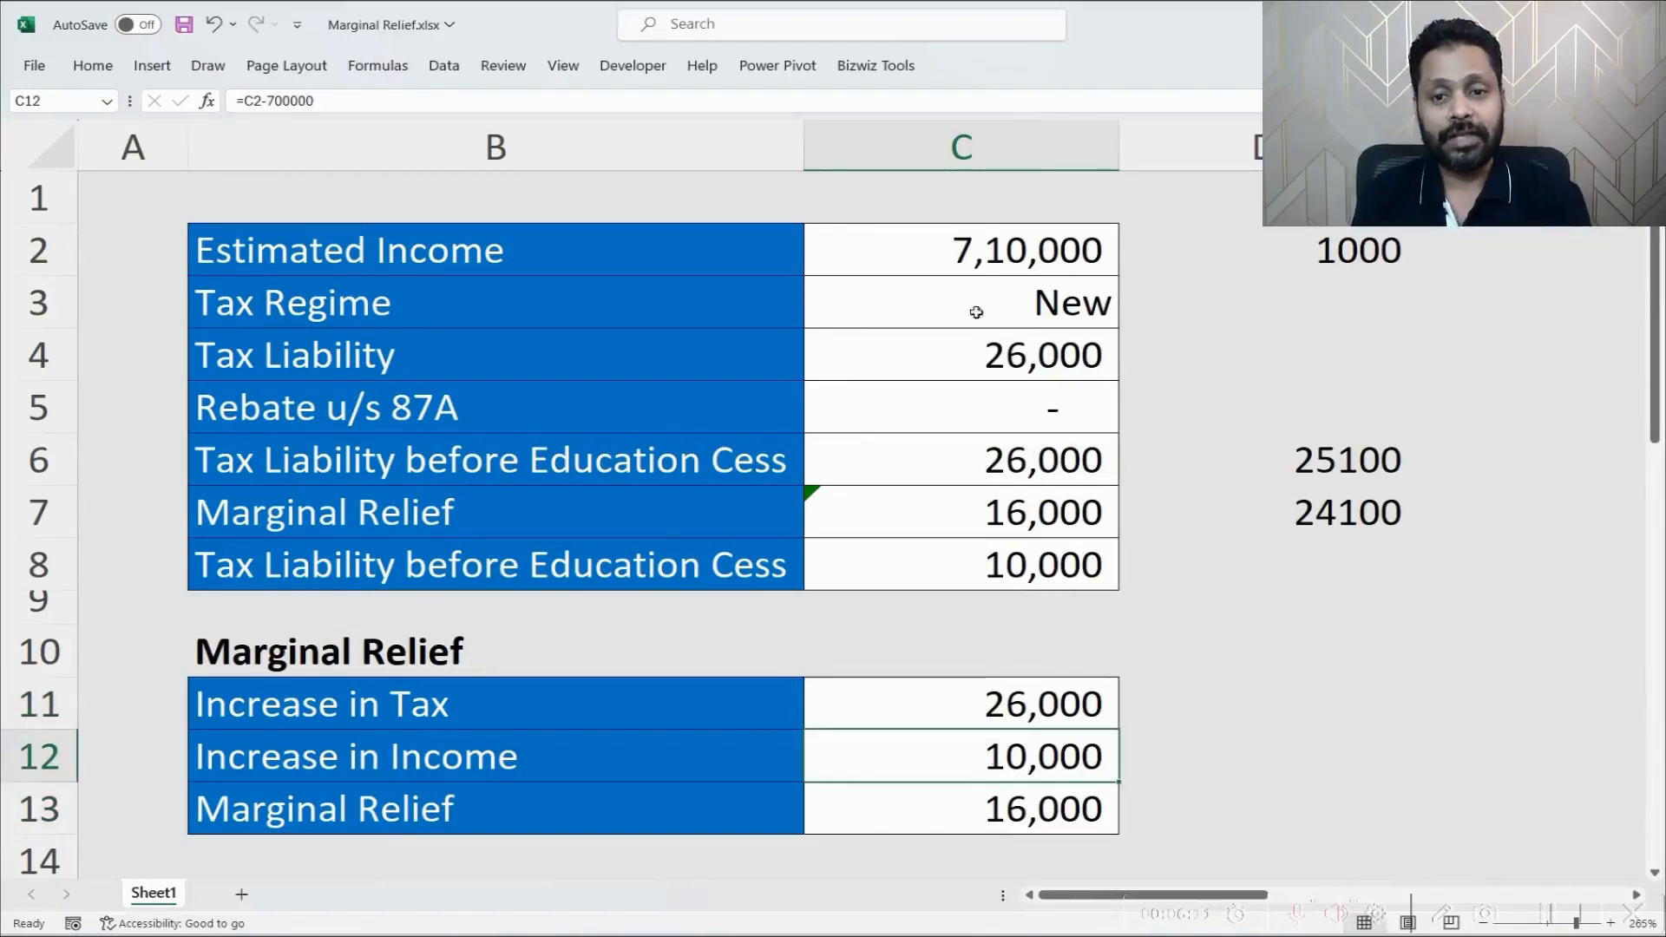
# Set the Estimated Income in C2 to 1500000.
pyautogui.click(983, 259)
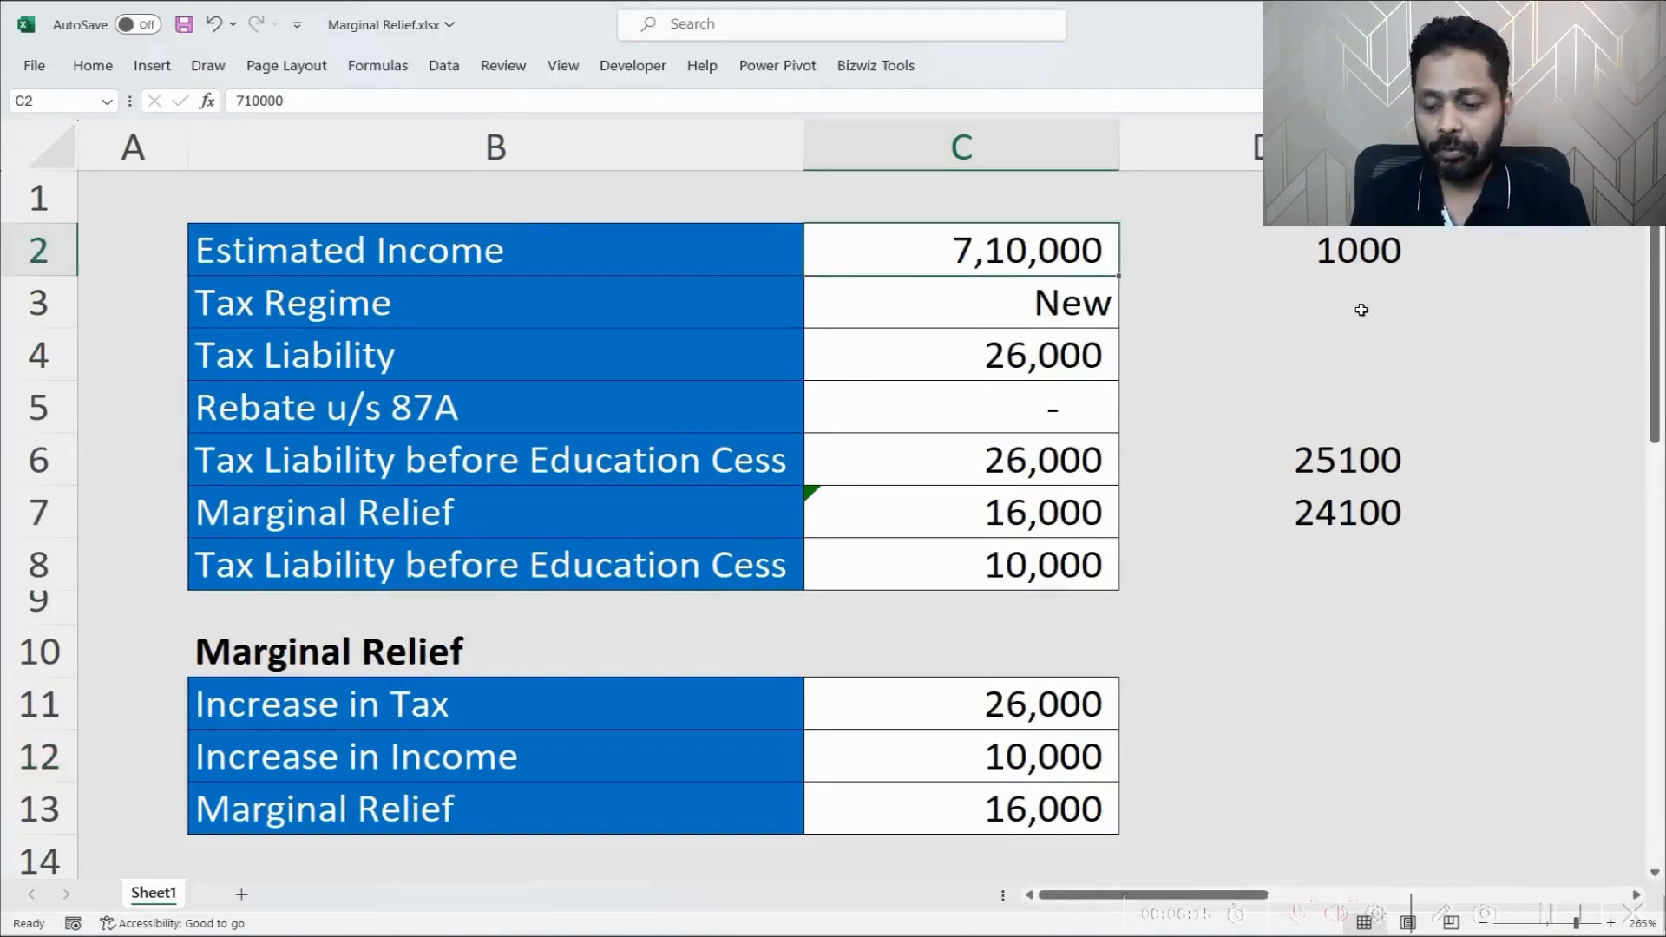
pyautogui.write('150000')
pyautogui.press('Return')
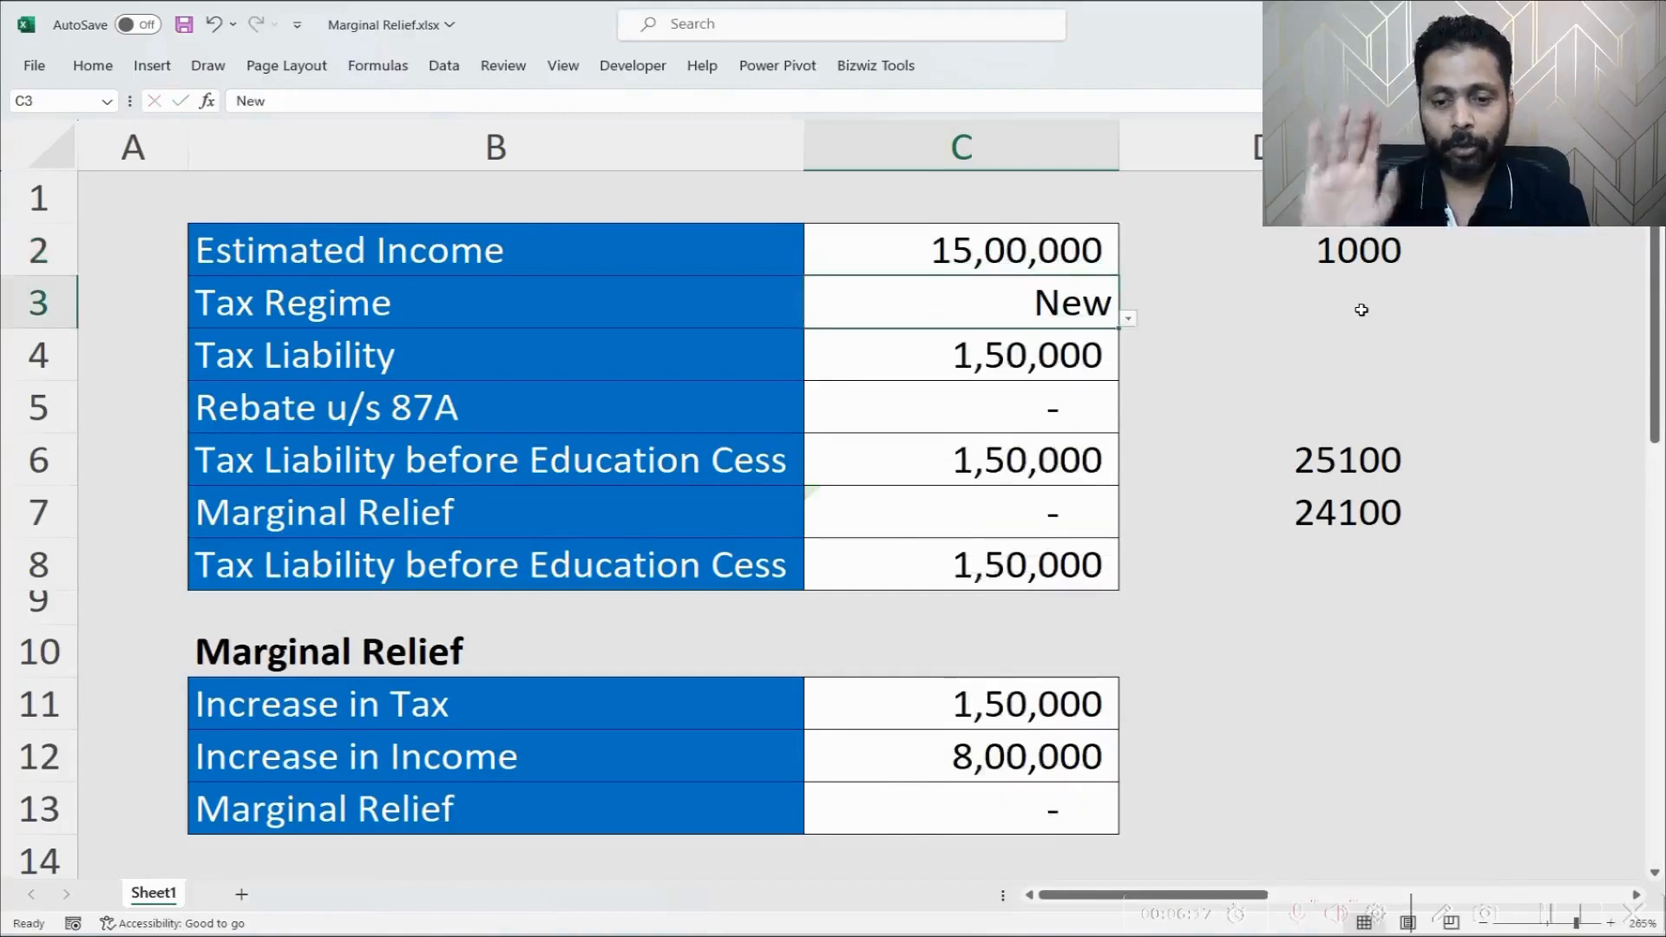
# Examine the Increase in Tax, Increase in Income, Marginal Relief and final tax cells for the 15,00,000 income.
pyautogui.click(1080, 686)
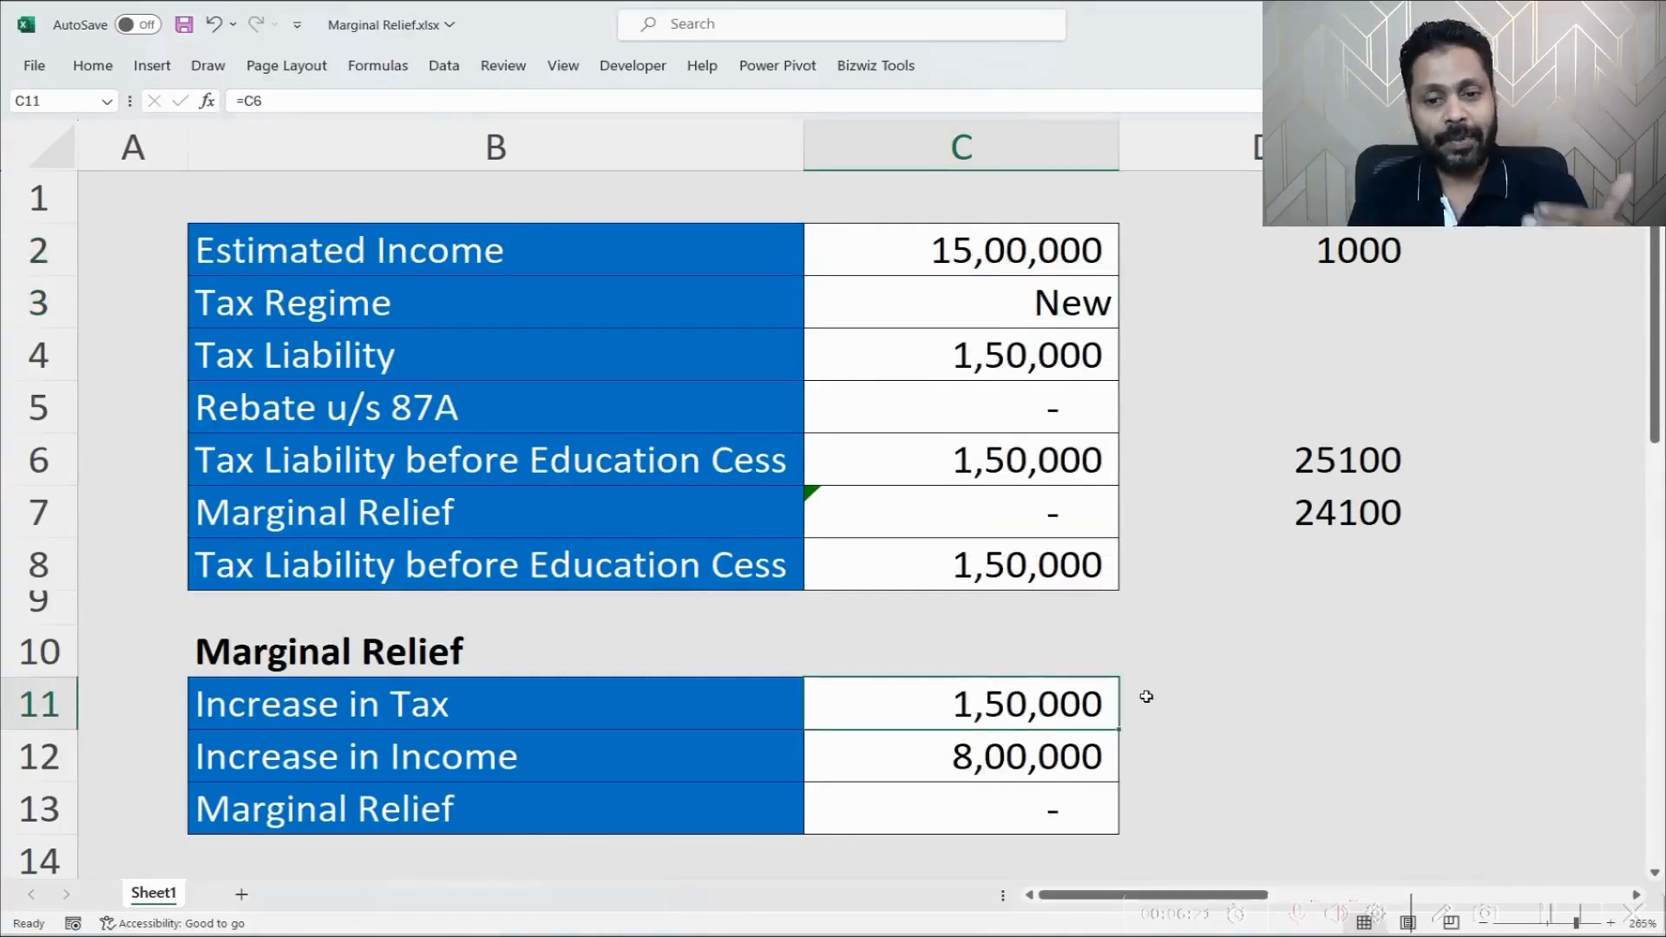
pyautogui.click(1091, 562)
pyautogui.click(1089, 762)
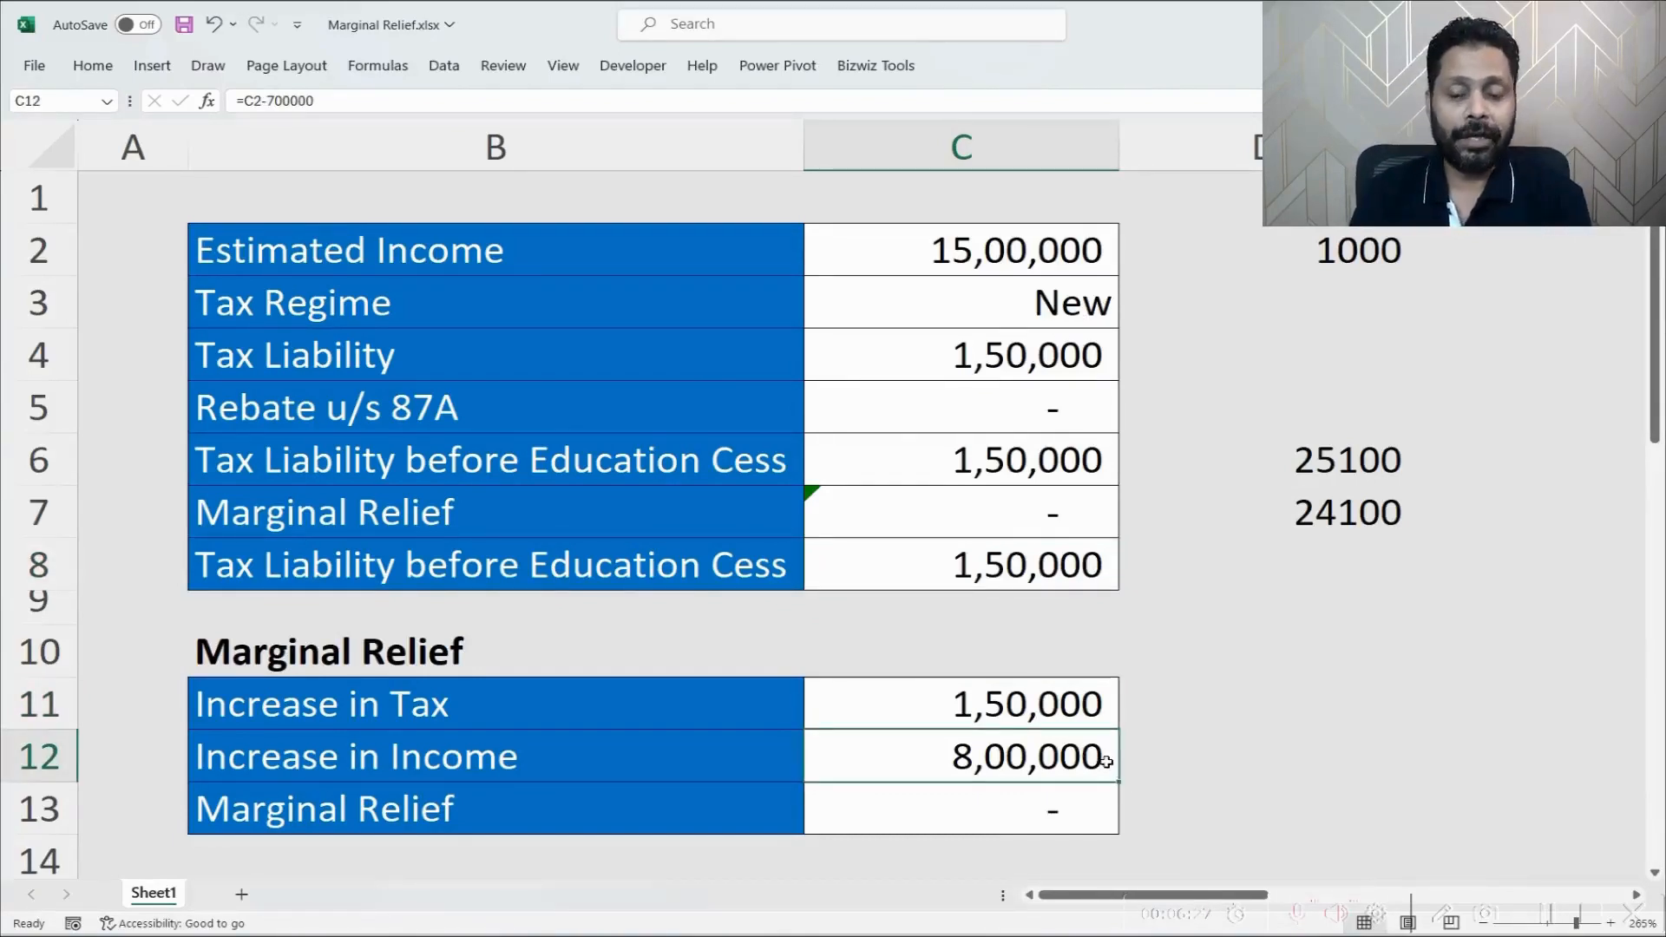
pyautogui.click(1092, 812)
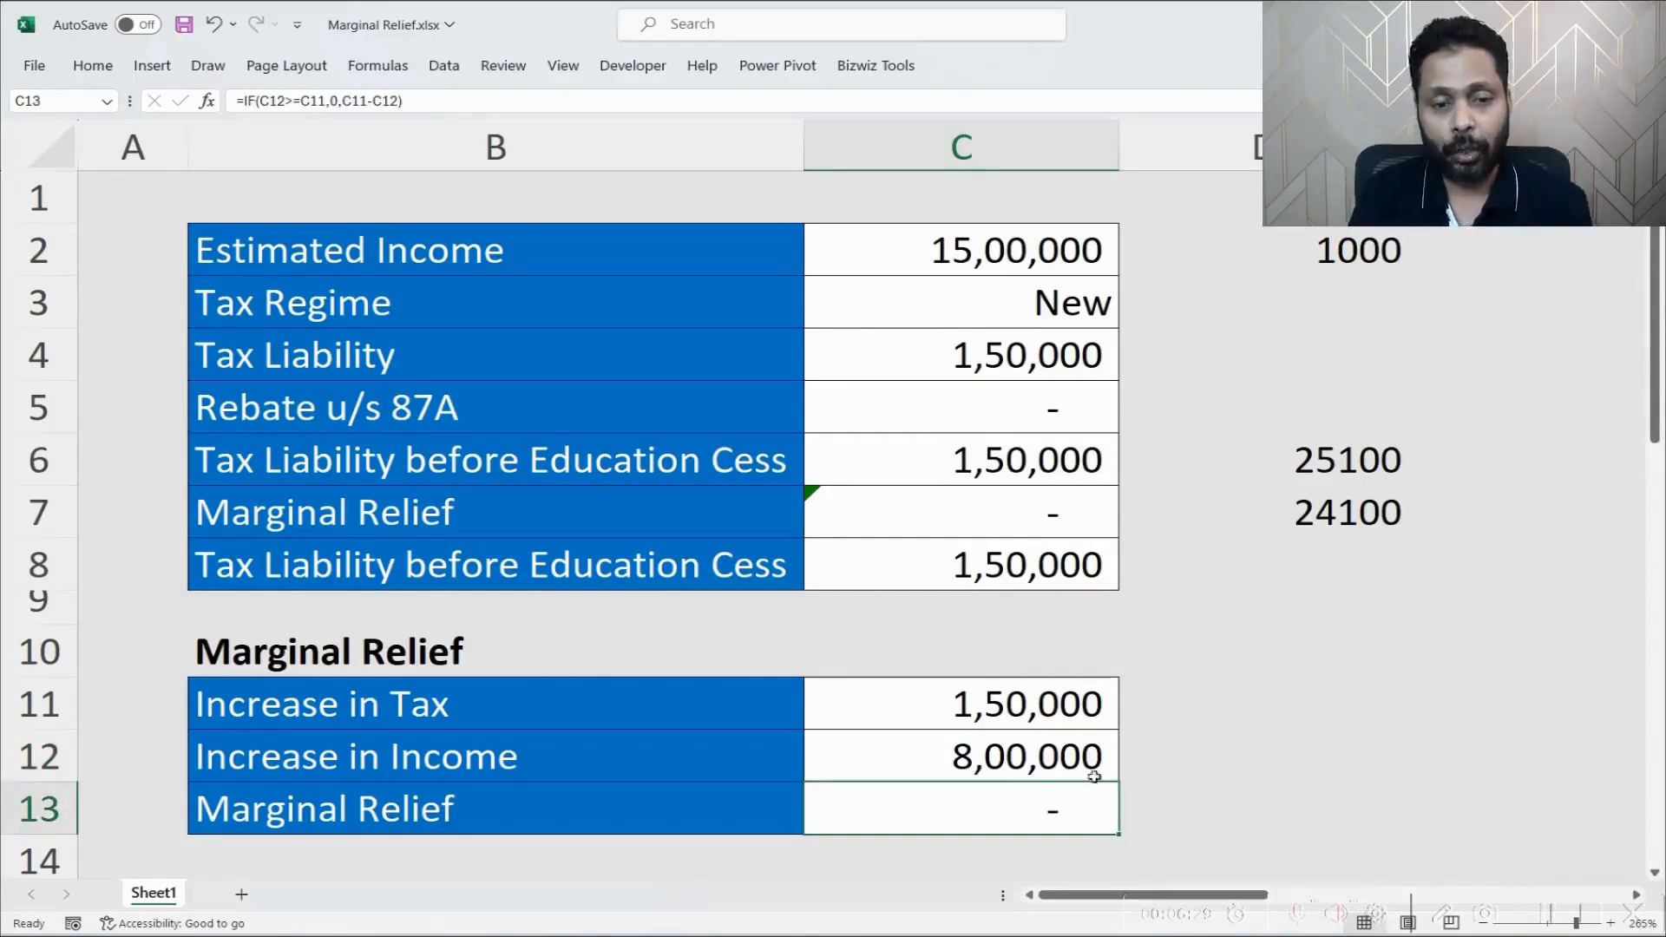
pyautogui.click(1082, 577)
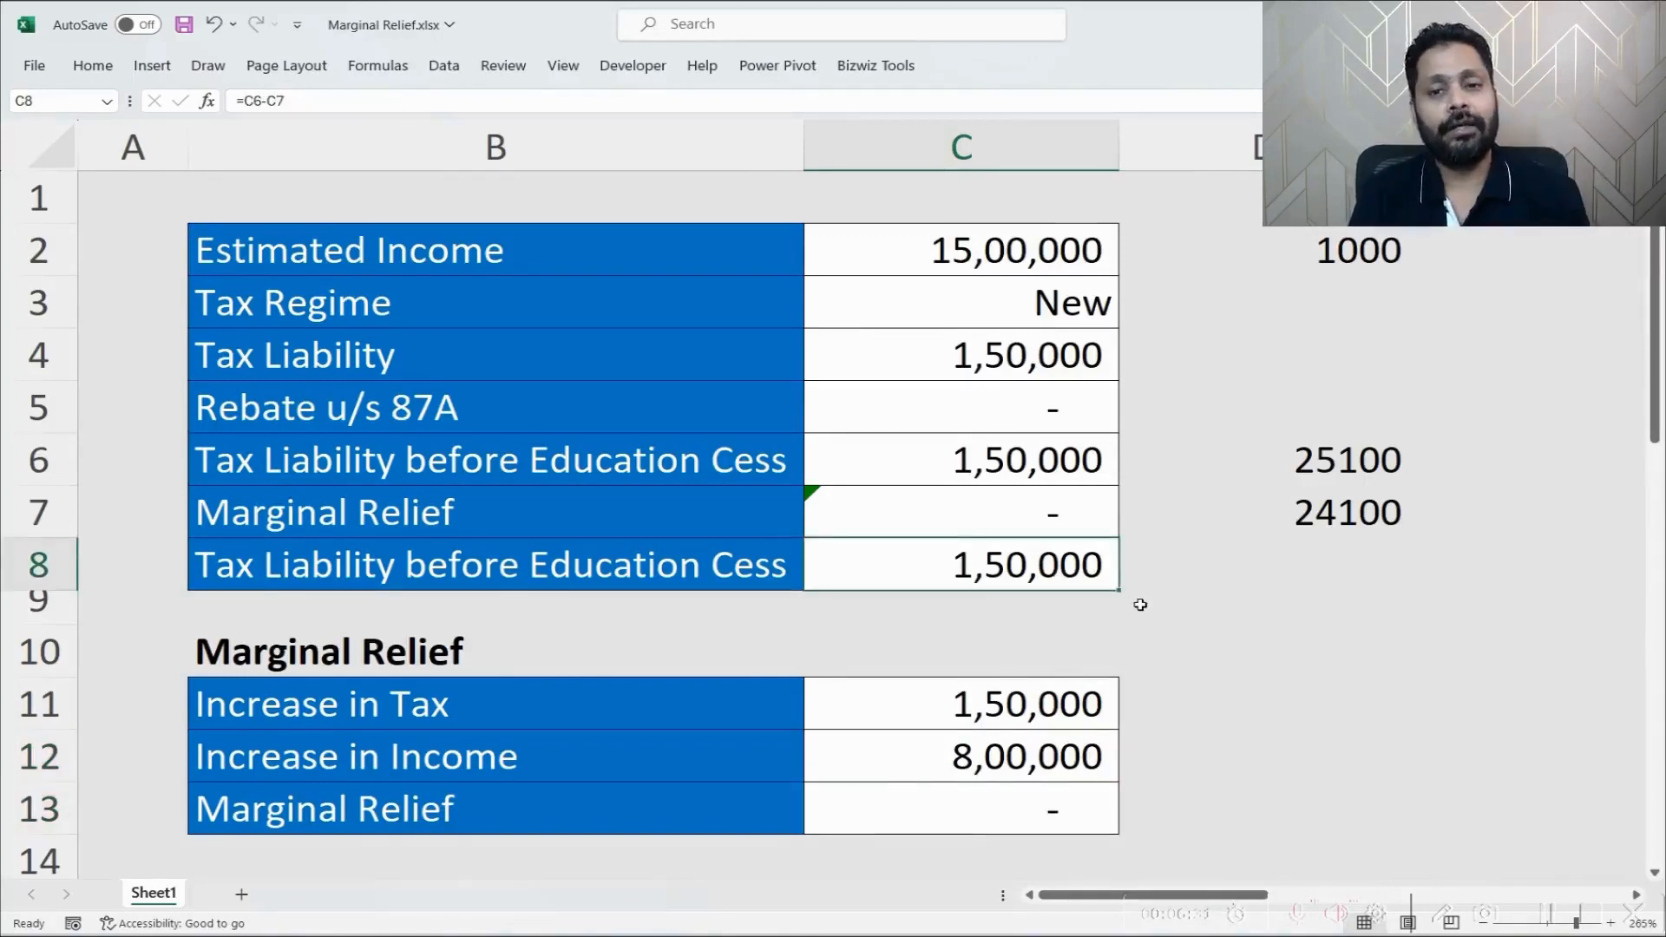
# Change the Estimated Income in C2 back to 710000.
pyautogui.click(1017, 253)
pyautogui.write('7,10,')
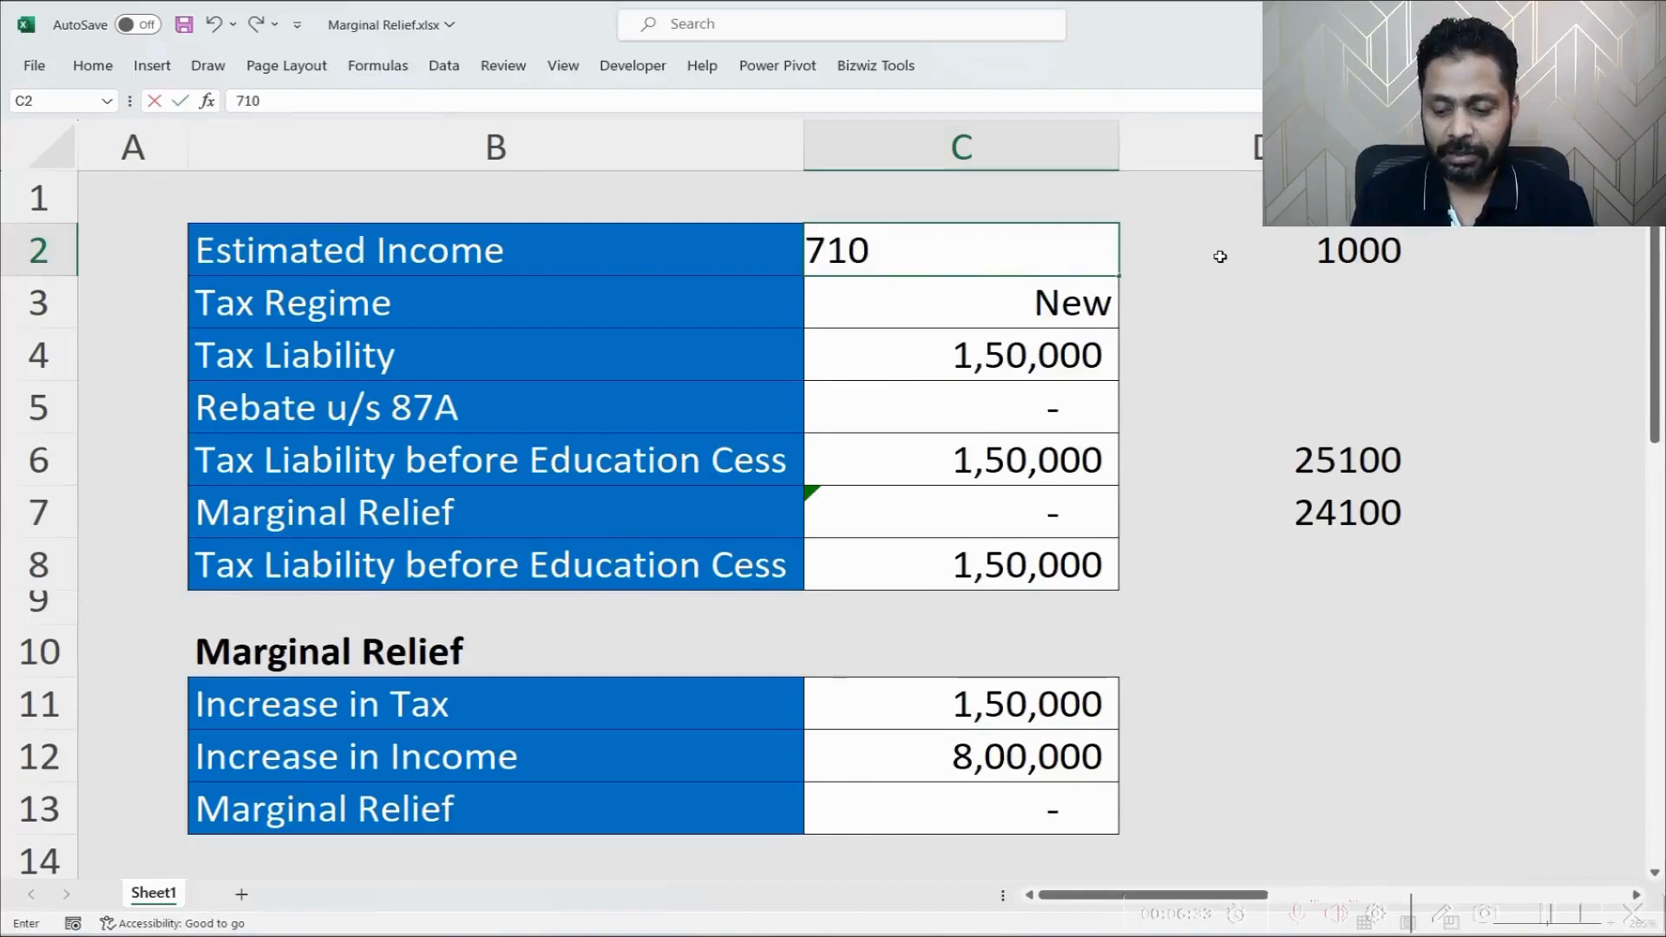
pyautogui.write('000')
pyautogui.press('Return')
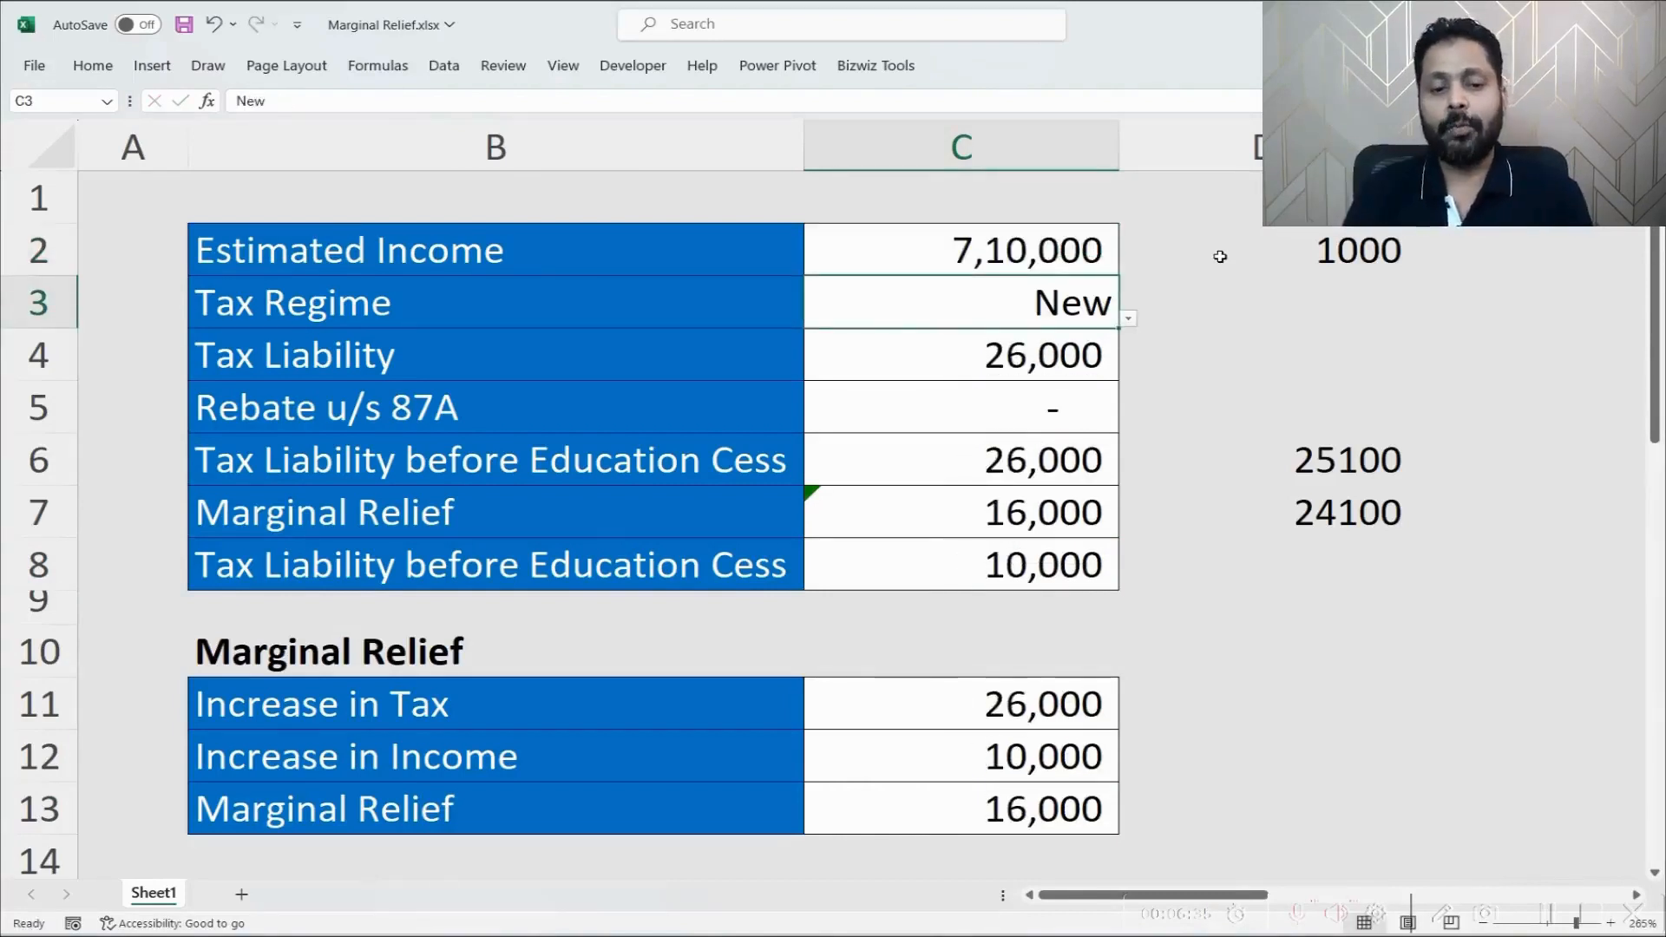
# Review the Marginal Relief in C13 and C7 and the tax after relief in C8.
pyautogui.click(1075, 799)
pyautogui.click(1028, 566)
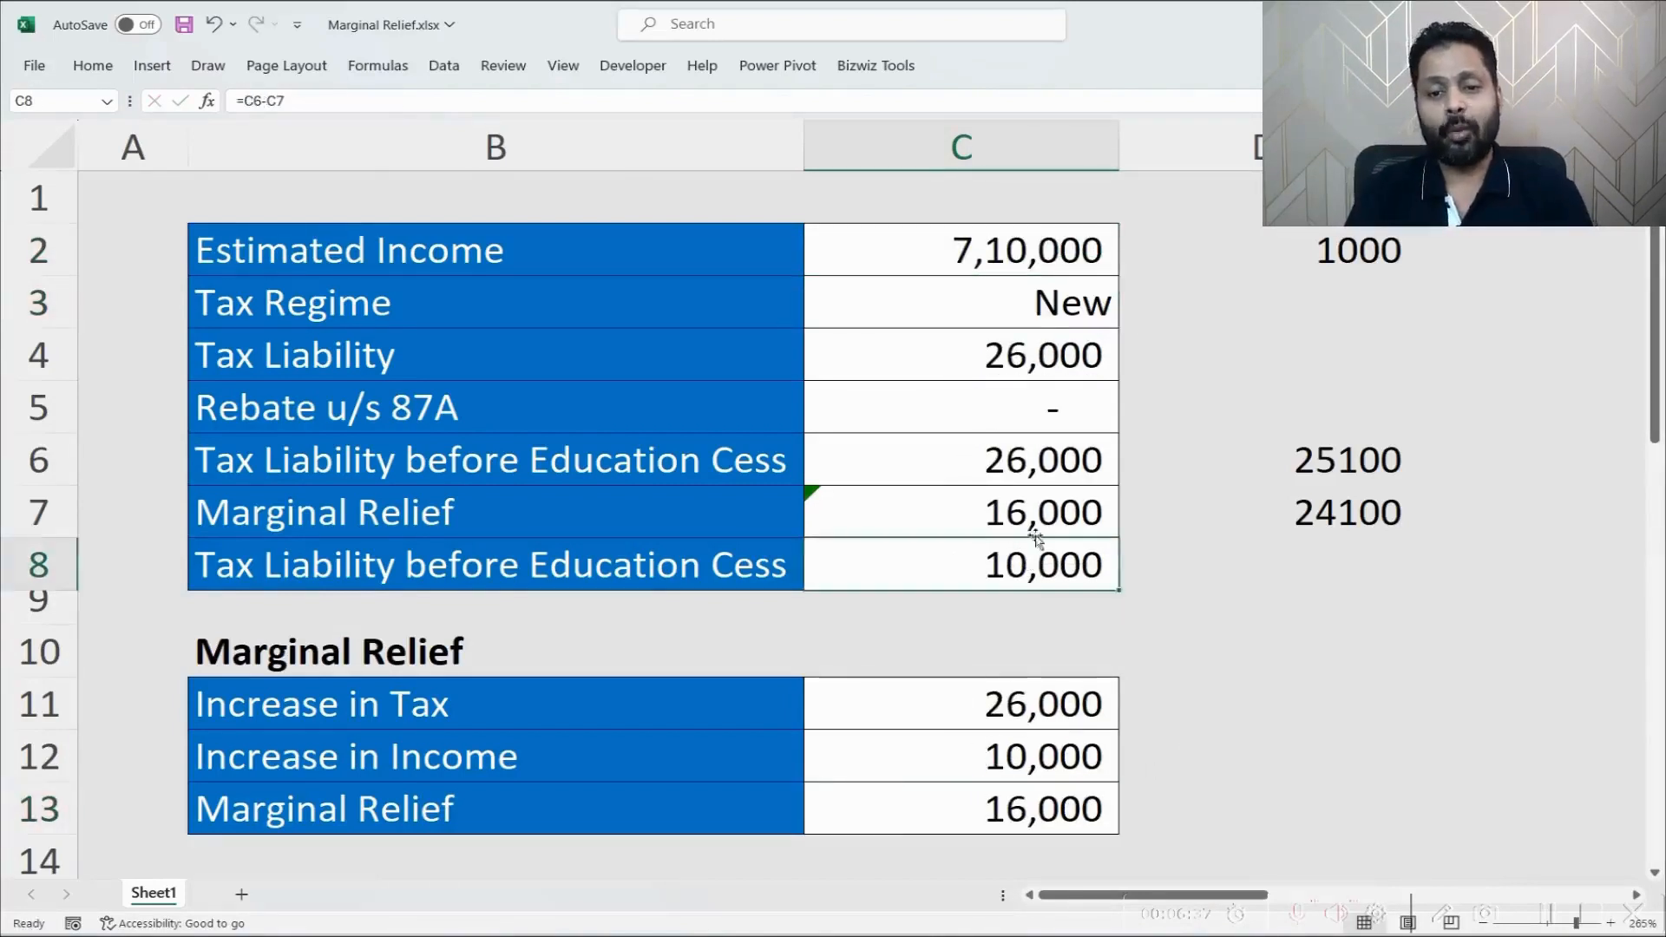
pyautogui.click(1033, 516)
pyautogui.click(1094, 573)
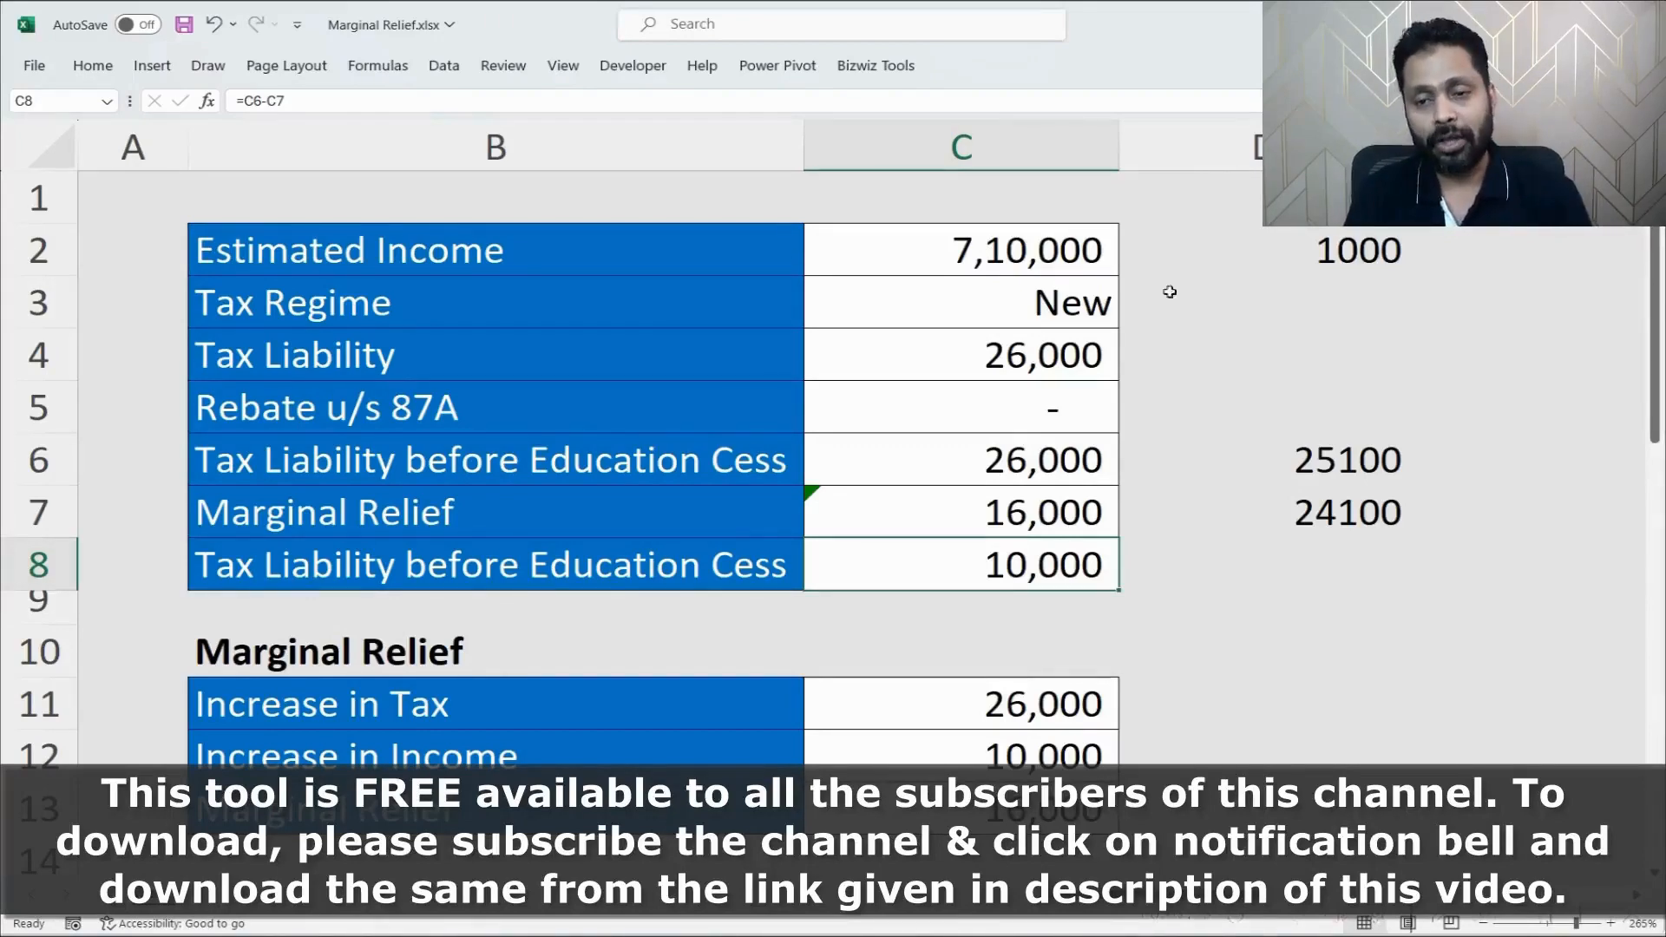
# Clear the scratch figures from cells D2 to D7 beside the tax table.
pyautogui.moveTo(1284, 257); pyautogui.dragTo(1318, 503)
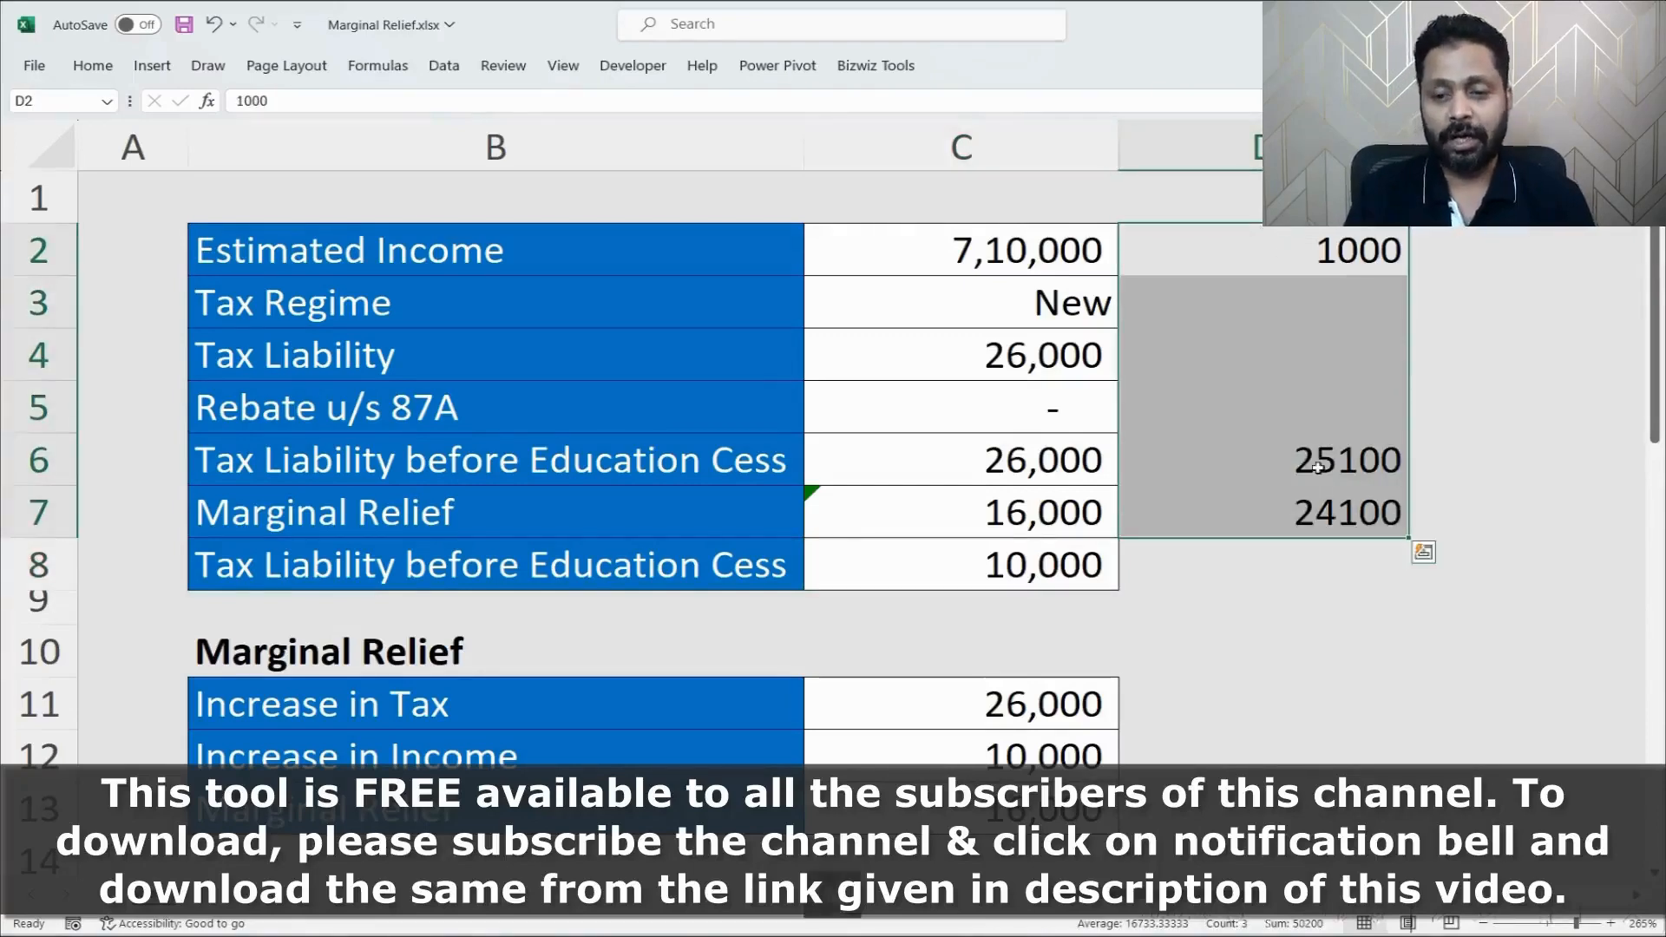
pyautogui.press('Delete')
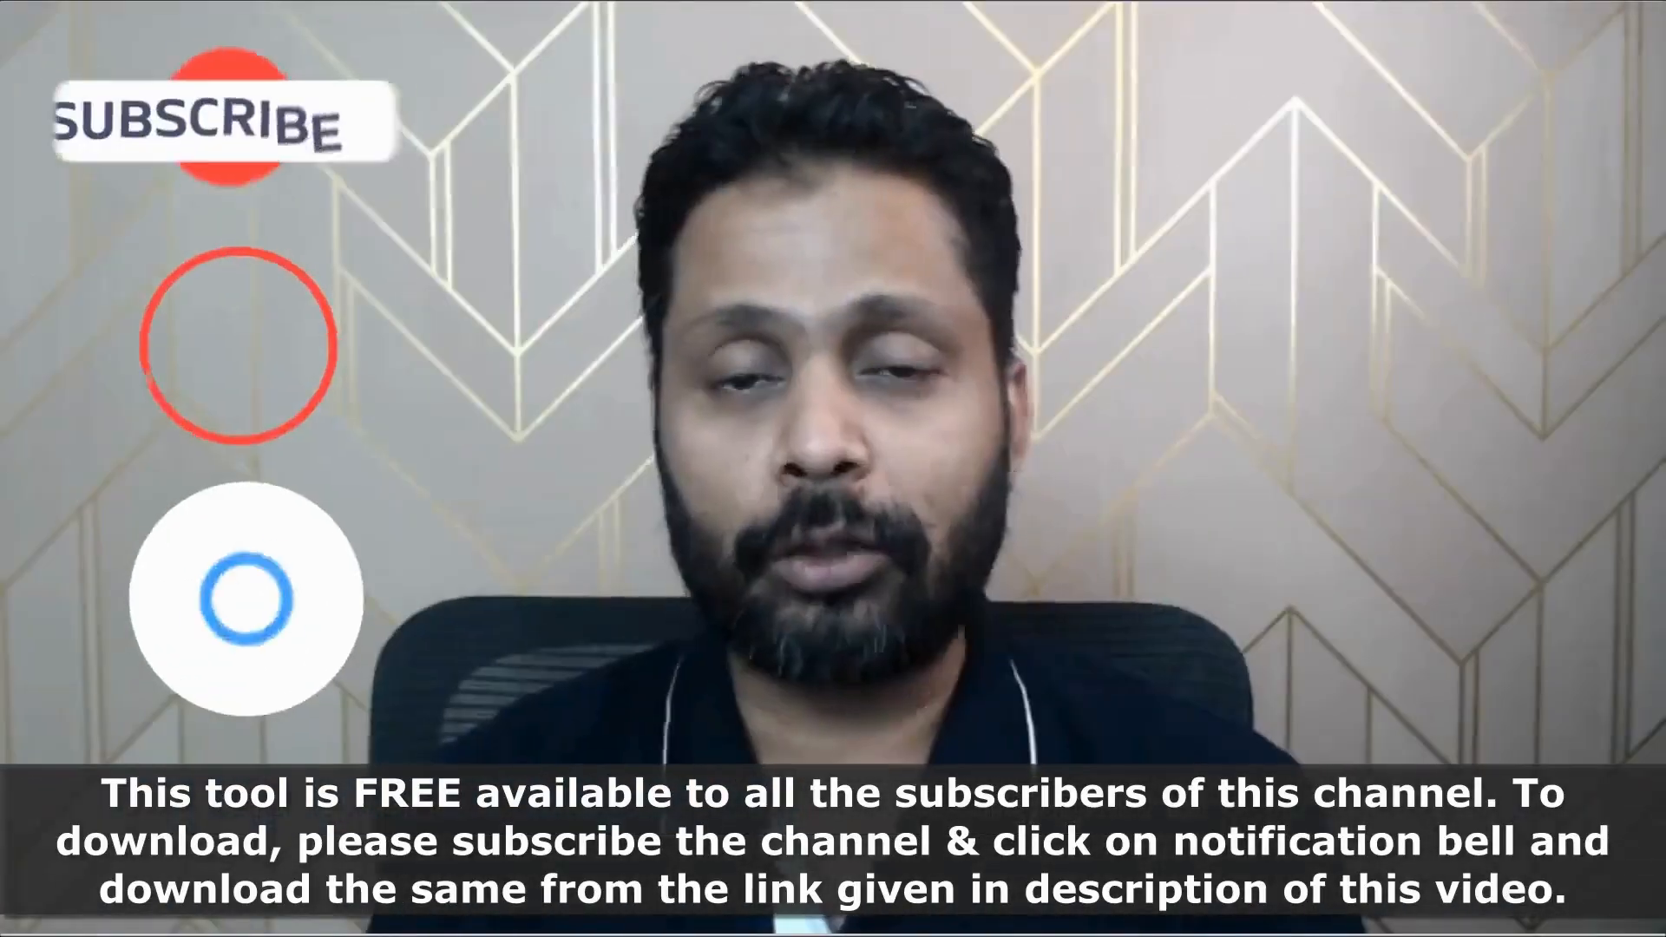